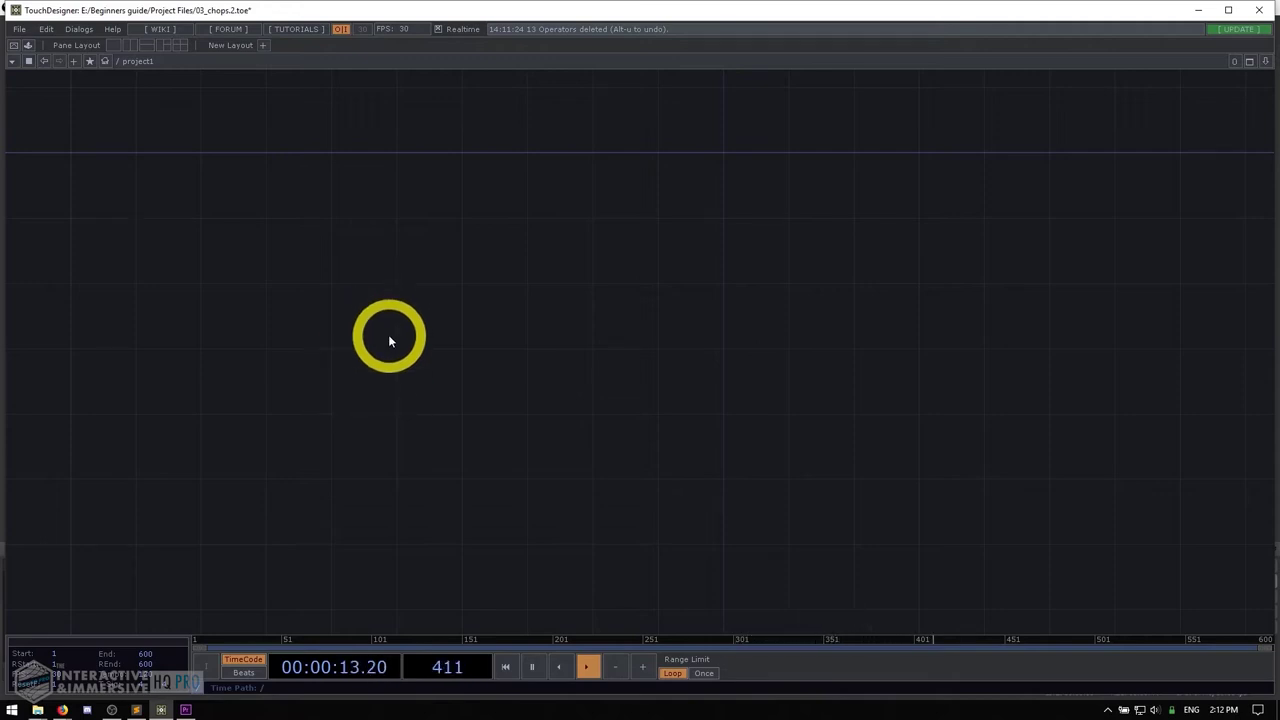
# - Add a Circle TOP to the empty project1 network
pyautogui.press('Tab')
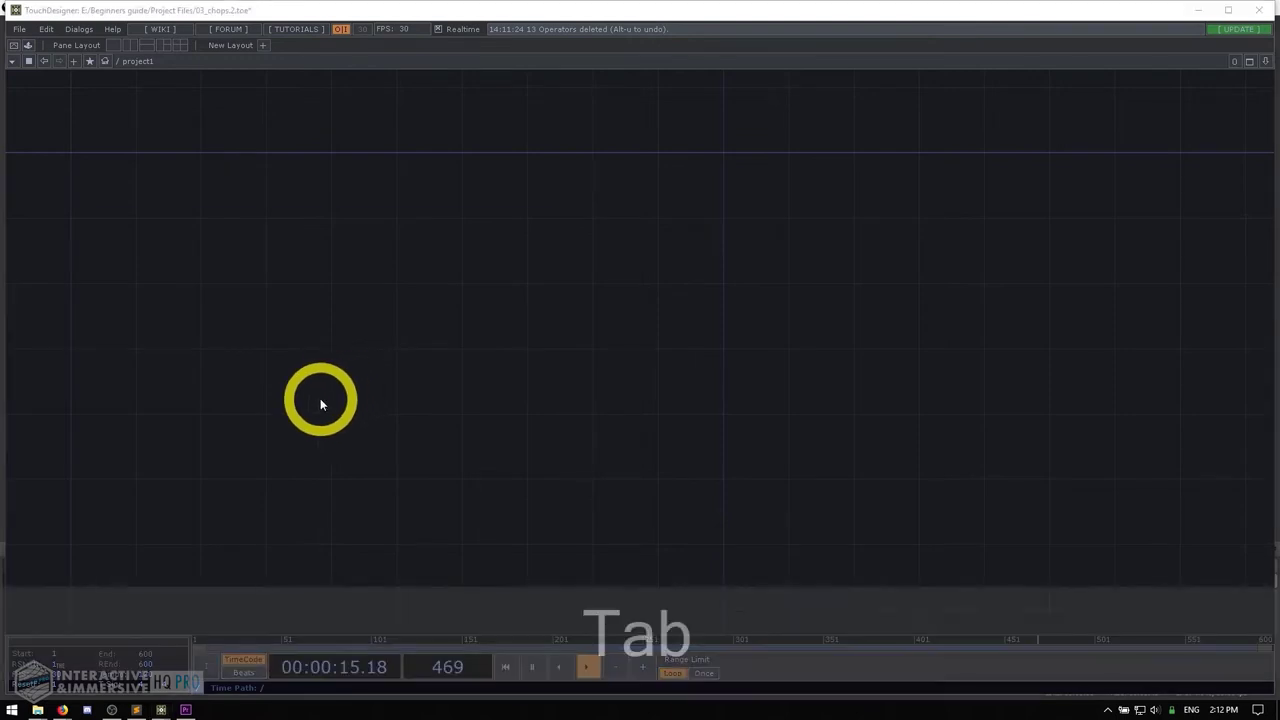
pyautogui.click(145, 252)
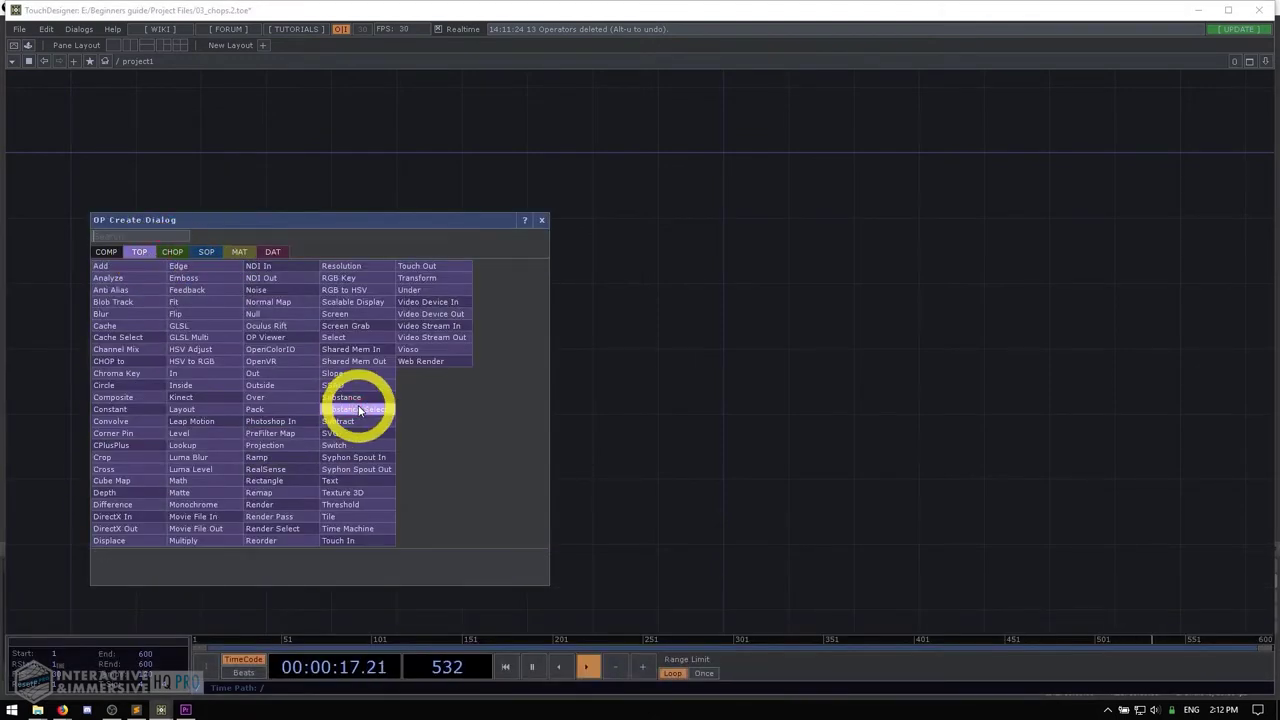
pyautogui.write('circ')
pyautogui.click(106, 385)
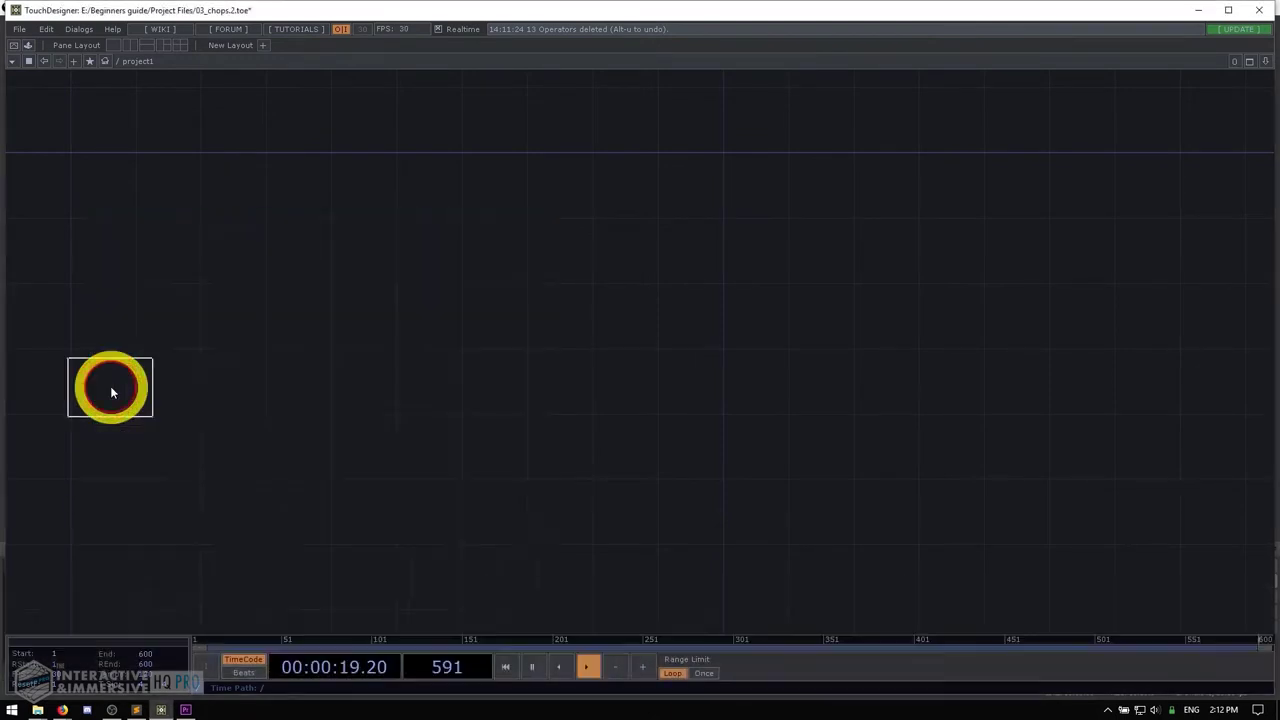
pyautogui.click(337, 472)
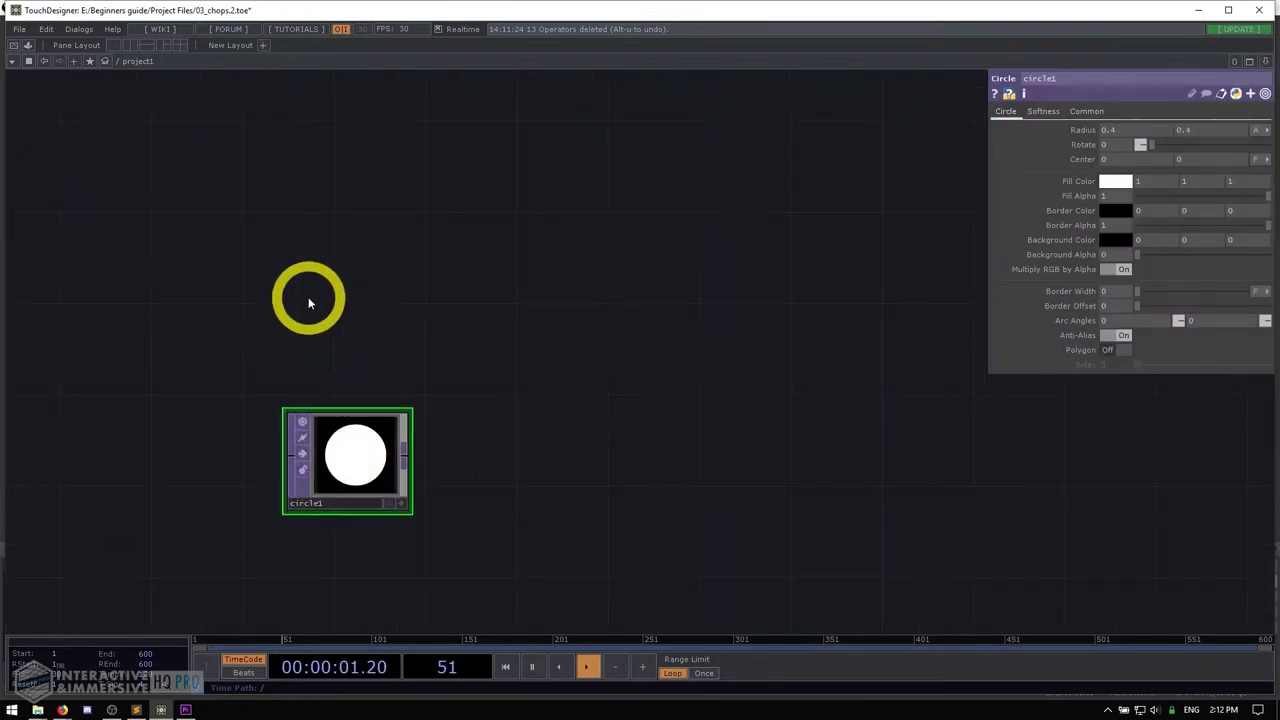
# - Add a Constant TOP and place it directly above the circle operator
pyautogui.press('Tab')
pyautogui.write('cons')
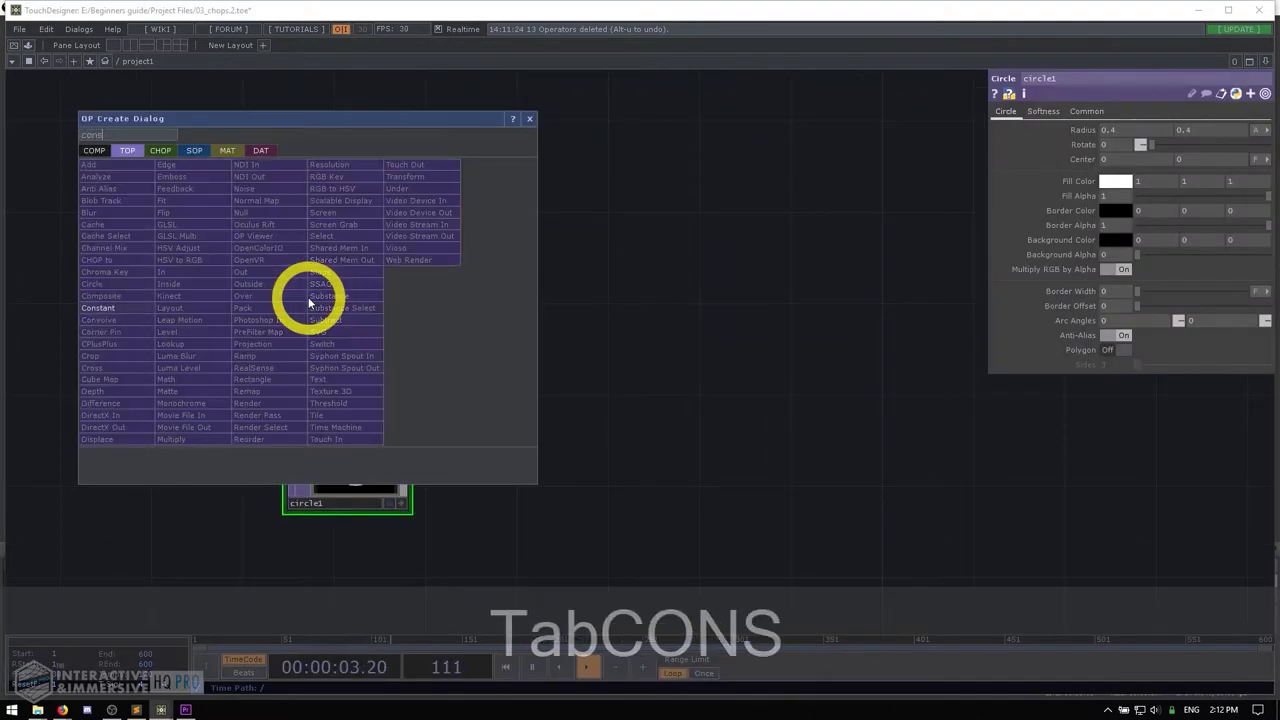
pyautogui.press('Return')
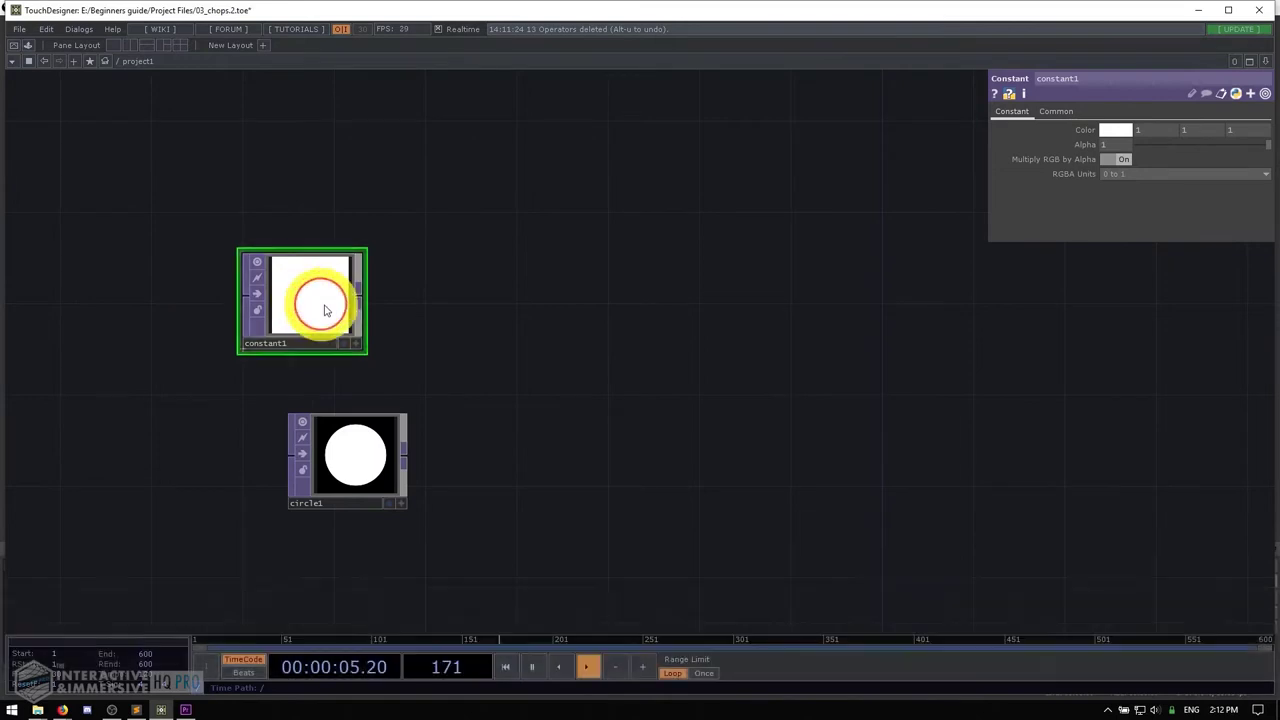
pyautogui.click(352, 312)
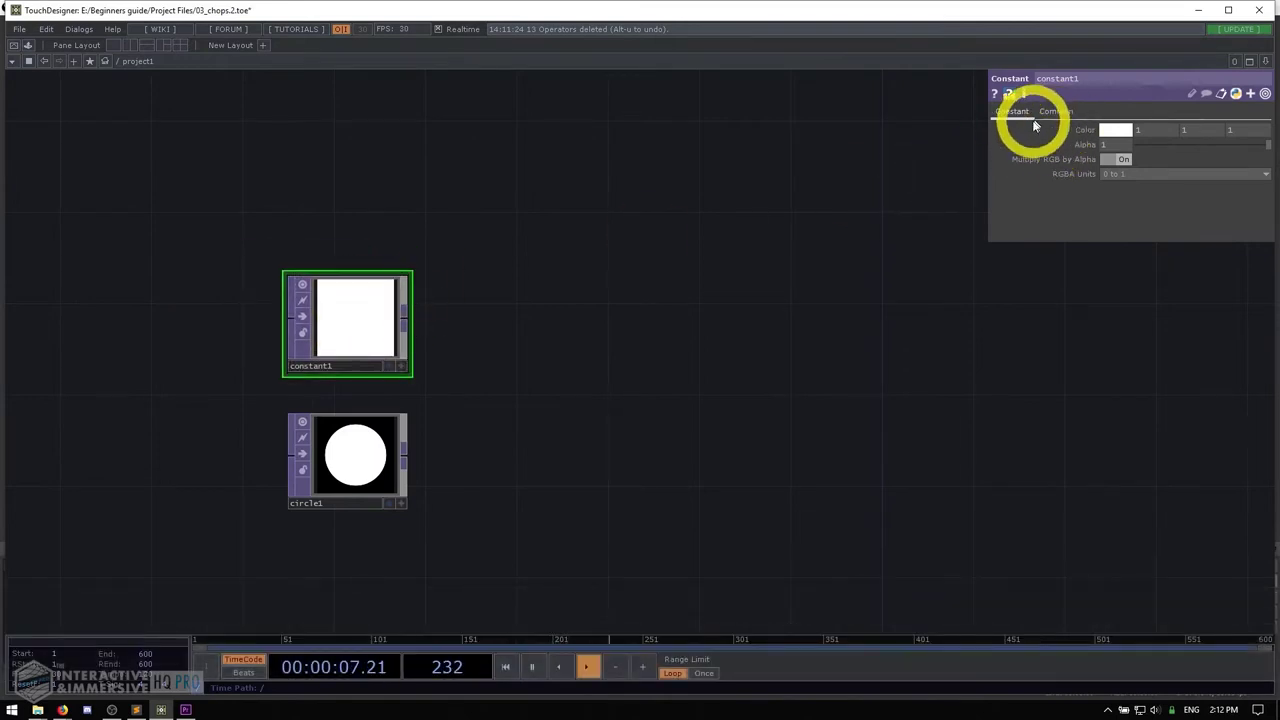
# - Set the Constant operator's color to 0, 0, 0 and its alpha to 0
pyautogui.click(1159, 129)
pyautogui.write('0')
pyautogui.press('Tab')
pyautogui.write('0')
pyautogui.press('Tab')
pyautogui.write('0')
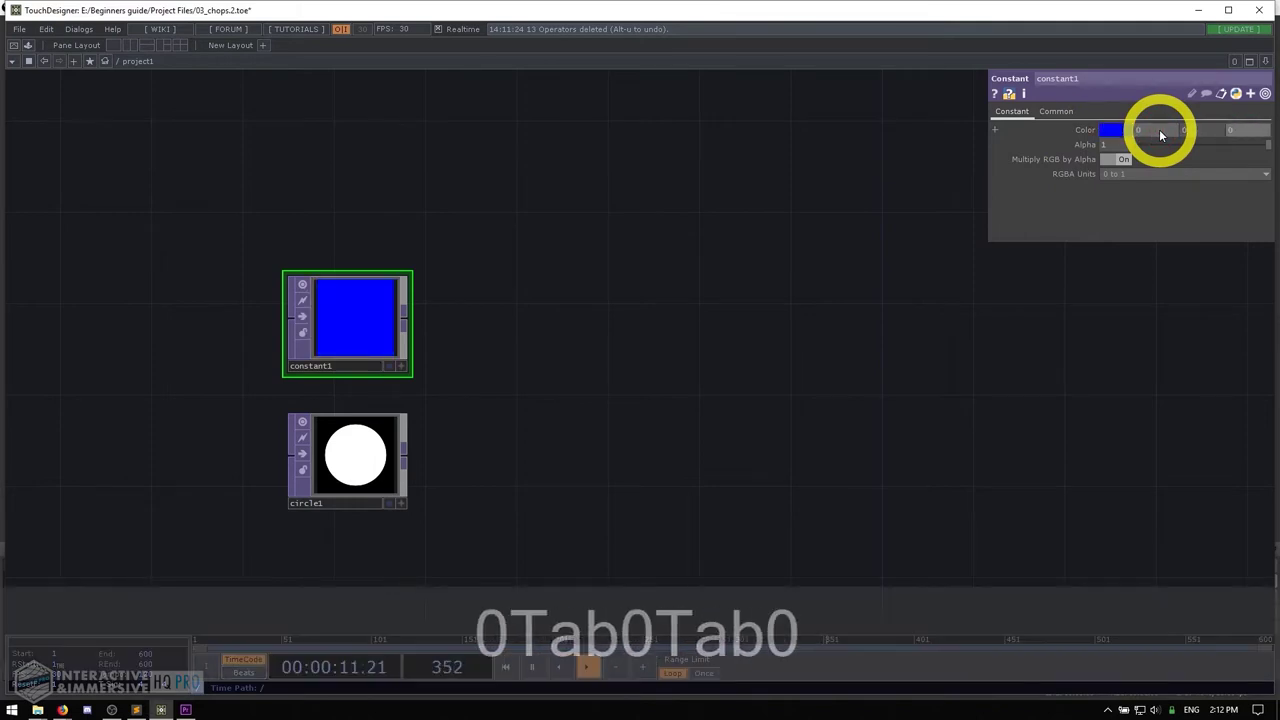
pyautogui.press('Return')
pyautogui.click(1107, 146)
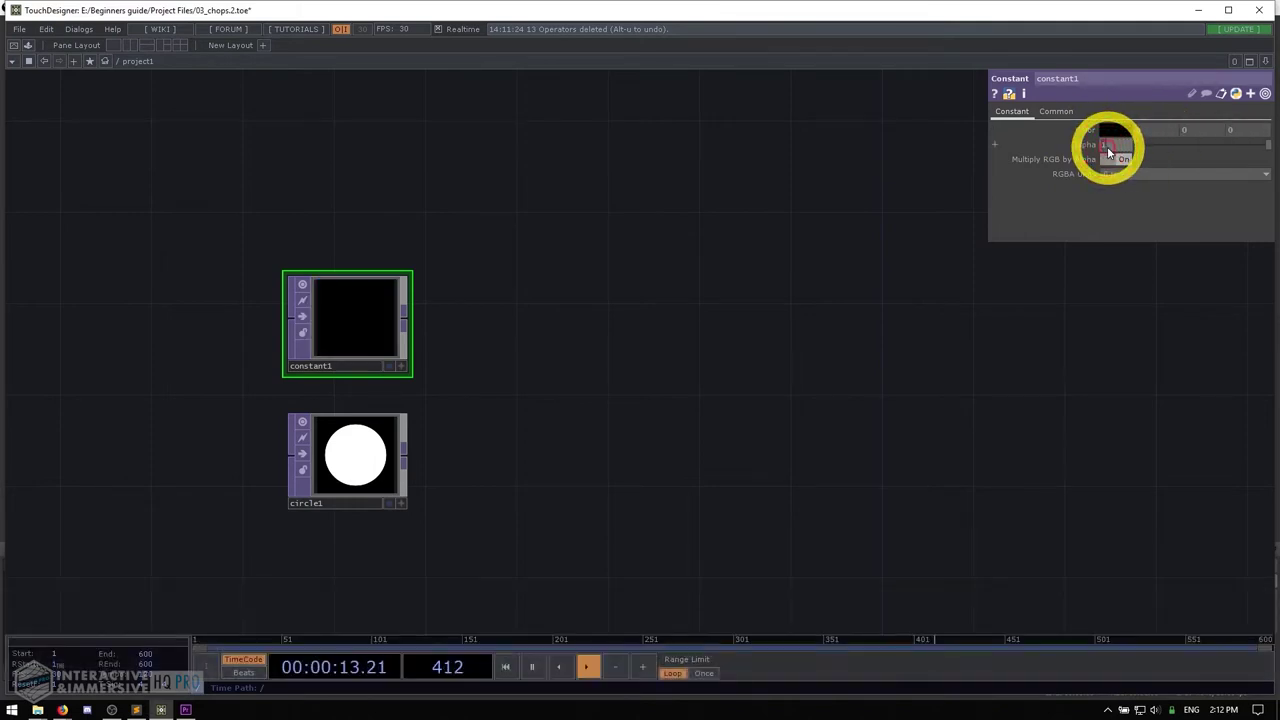
pyautogui.write('0')
pyautogui.press('Return')
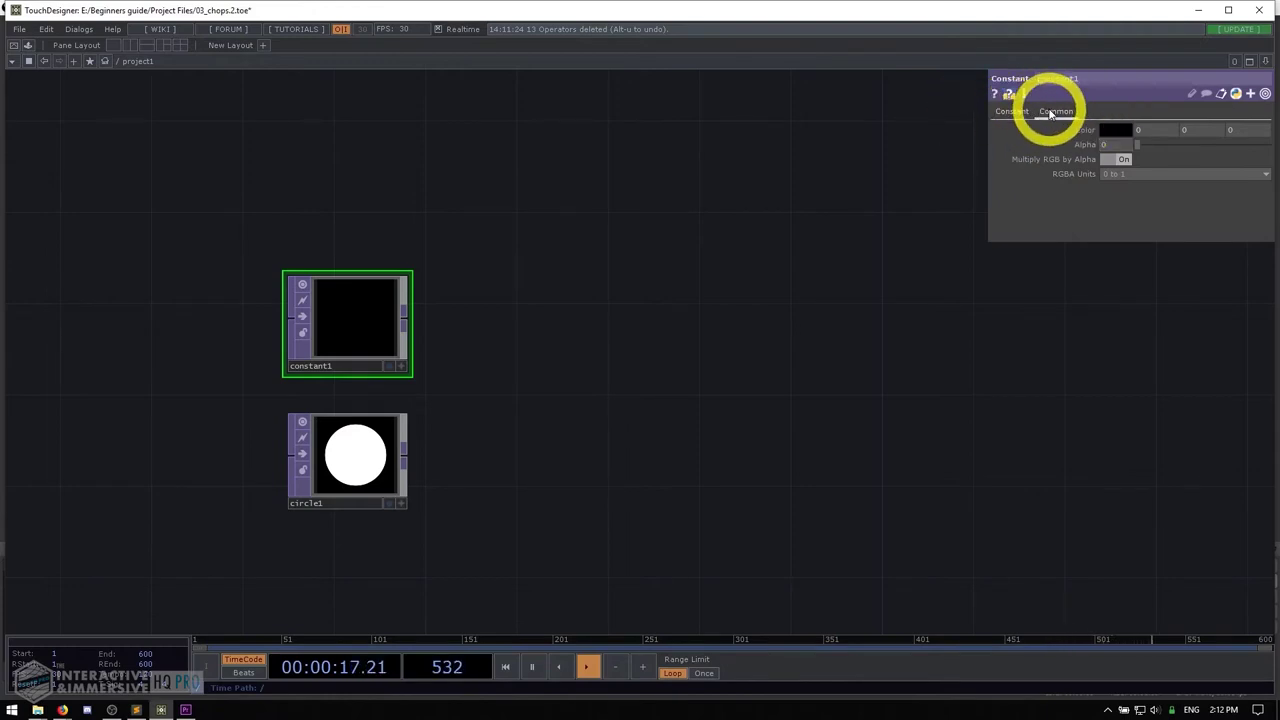
# - Set the Constant operator's resolution to 1920 by 1080
pyautogui.click(1052, 112)
pyautogui.click(1108, 146)
pyautogui.click(829, 133)
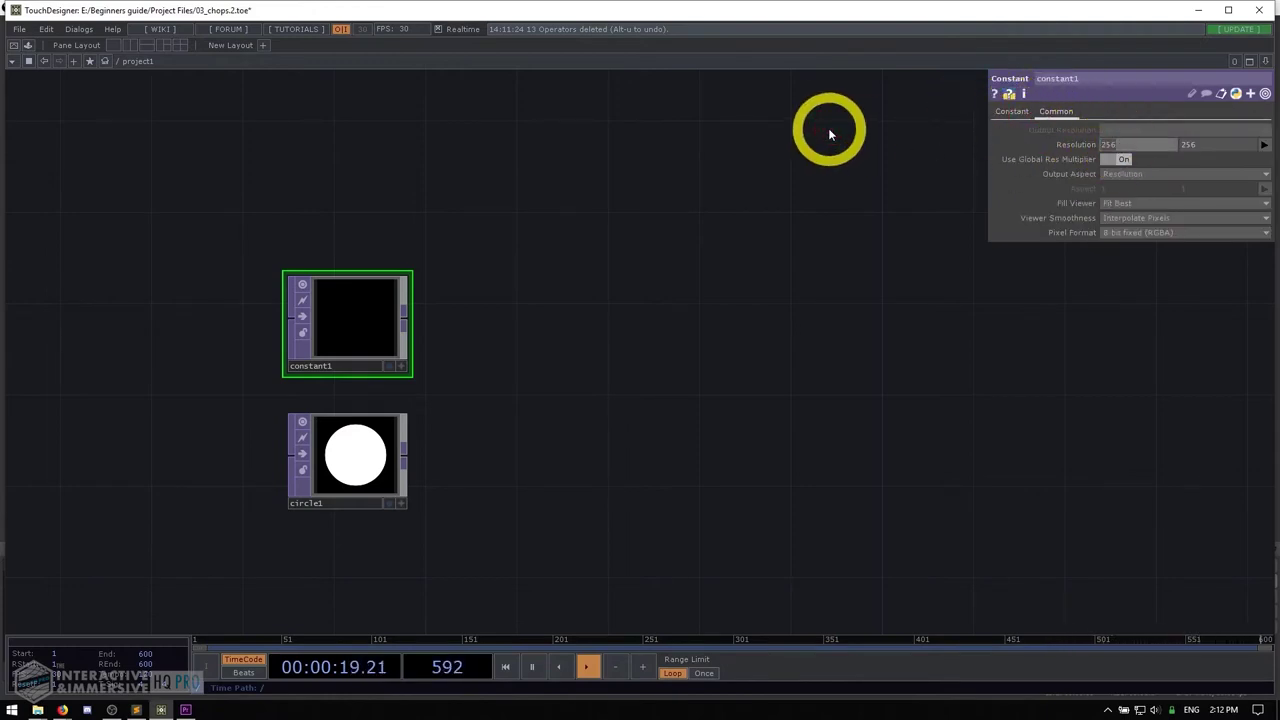
pyautogui.write('1920')
pyautogui.press('Tab')
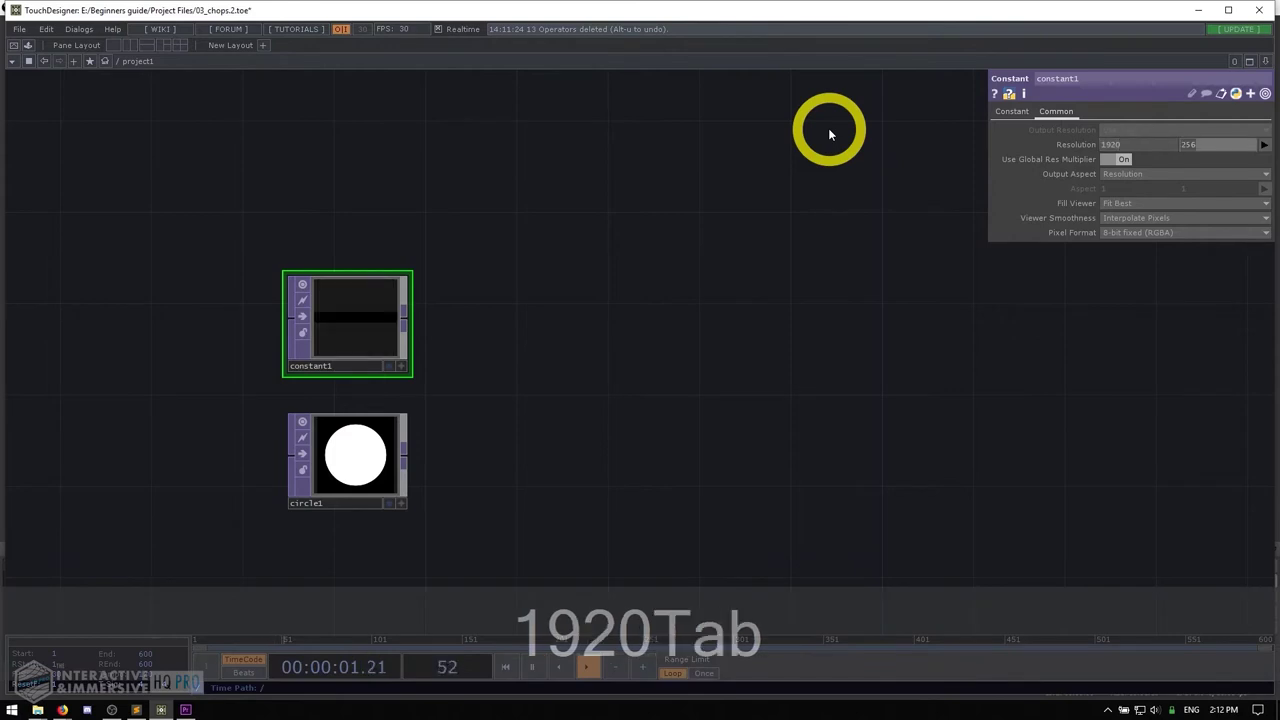
pyautogui.write('1080')
pyautogui.press('Return')
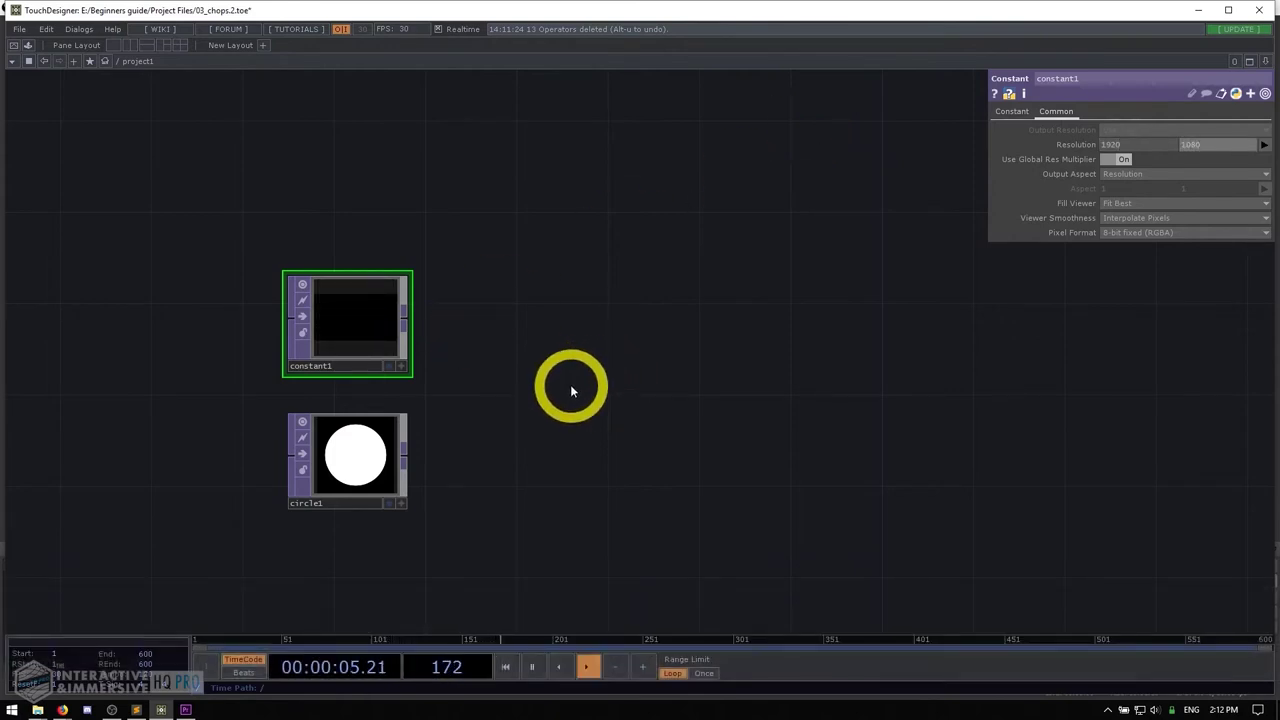
# - Add an Over TOP to the right of the Constant and Circle operators
pyautogui.press('Tab')
pyautogui.write('over')
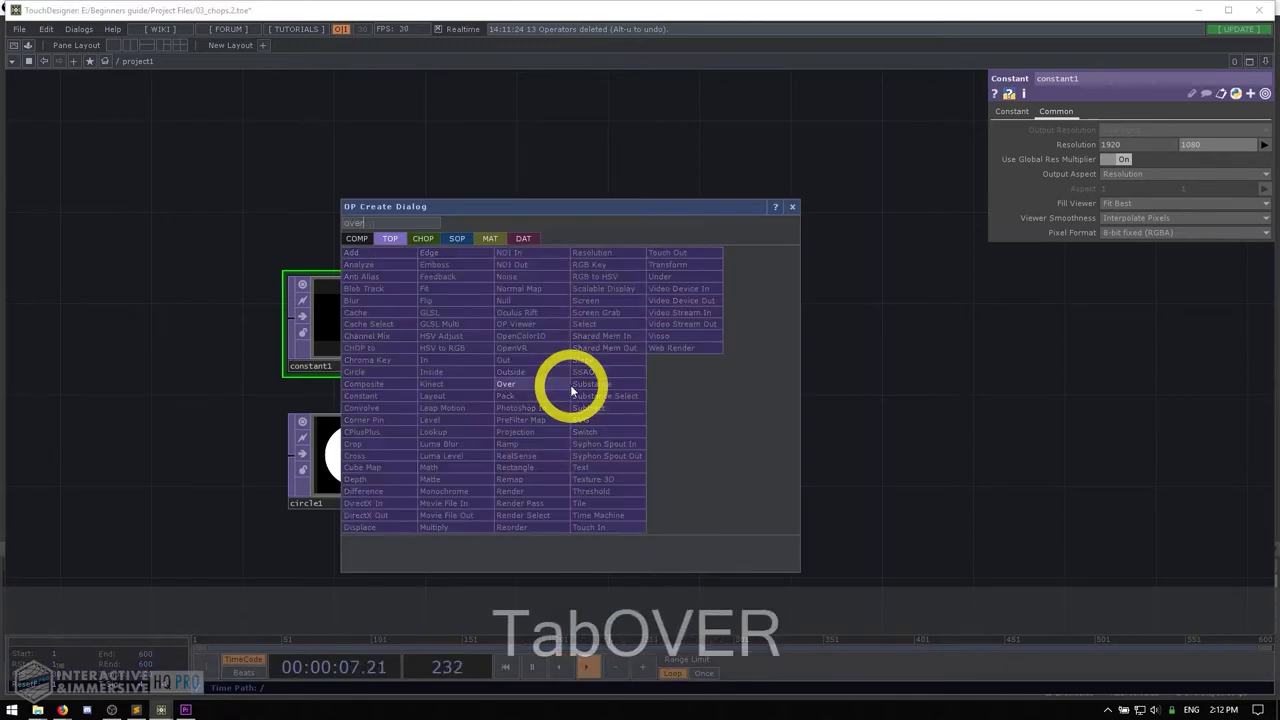
pyautogui.press('Return')
pyautogui.click(571, 380)
# - Wire the Constant into the Over operator's second input and the Circle into its first, then shift Over slightly down and right
pyautogui.moveTo(410, 320); pyautogui.dragTo(519, 383)
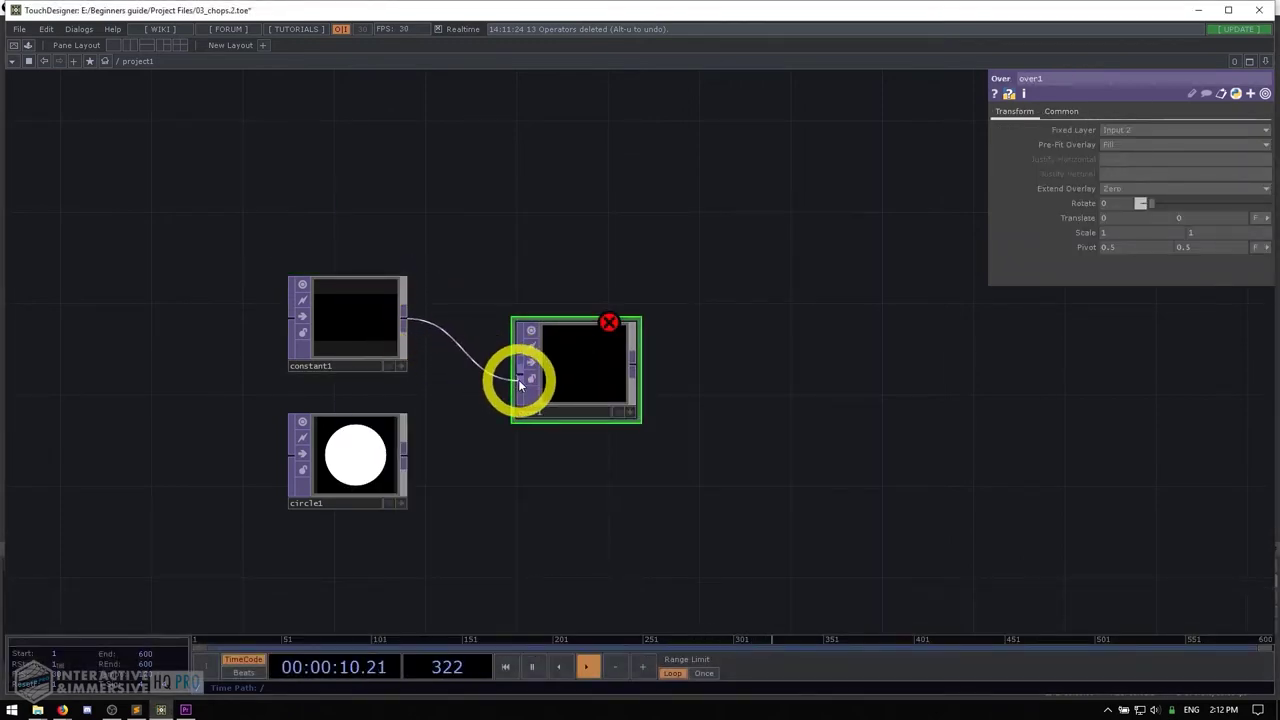
pyautogui.click(366, 451)
pyautogui.moveTo(409, 457); pyautogui.dragTo(509, 344)
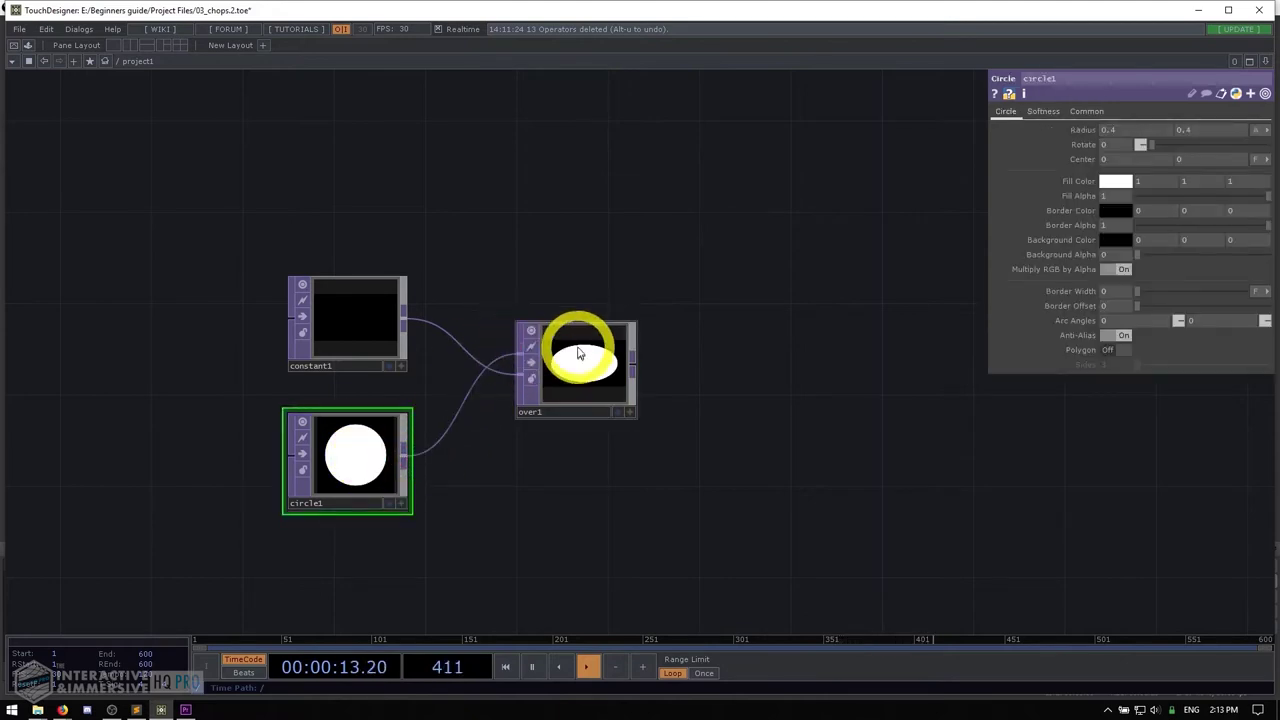
pyautogui.moveTo(586, 343); pyautogui.dragTo(598, 393)
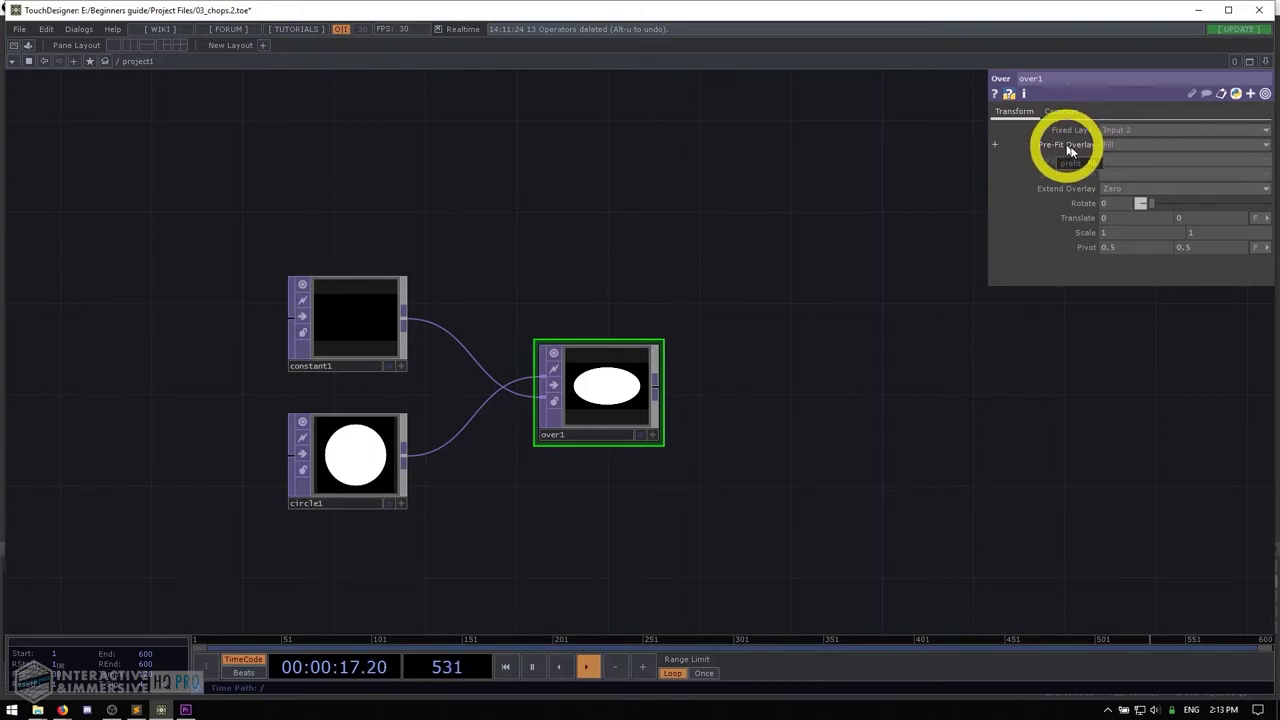
# - Set the Over operator's Pre-Fit Overlay to Native Resolution and shift the operator slightly to the right
pyautogui.click(1108, 145)
pyautogui.click(1120, 224)
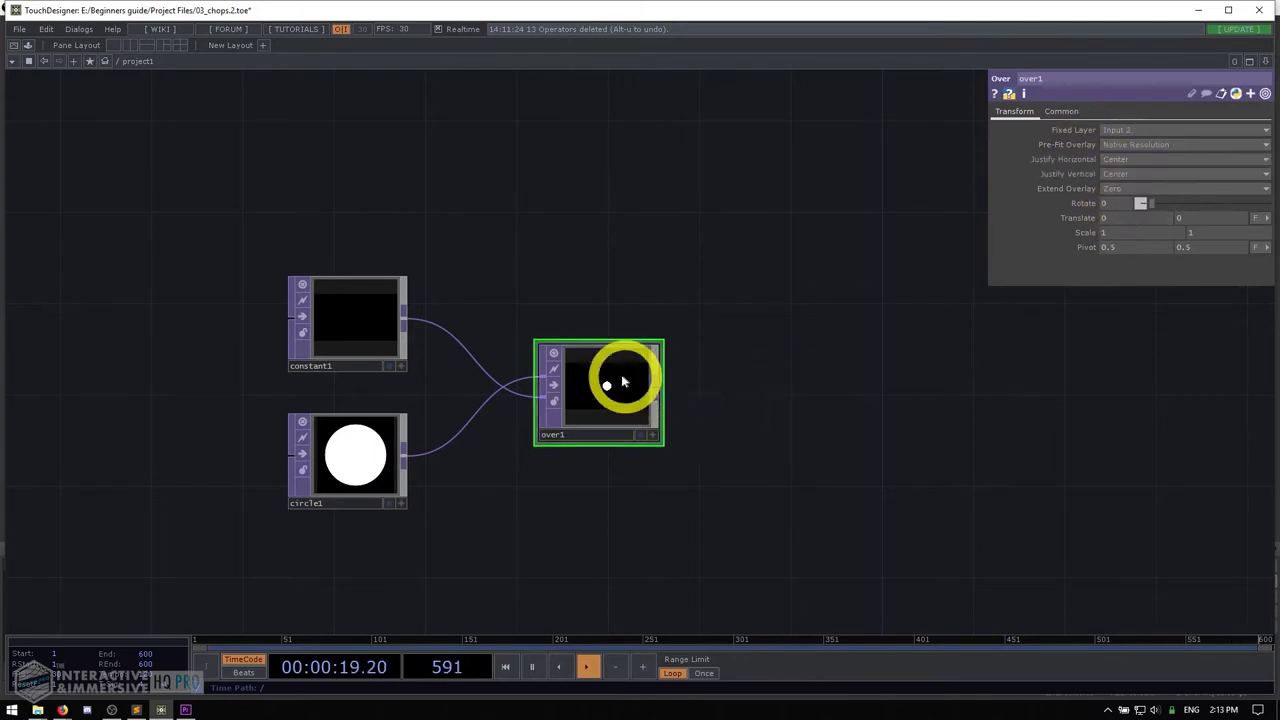
pyautogui.moveTo(620, 371); pyautogui.dragTo(648, 381)
pyautogui.click(683, 388)
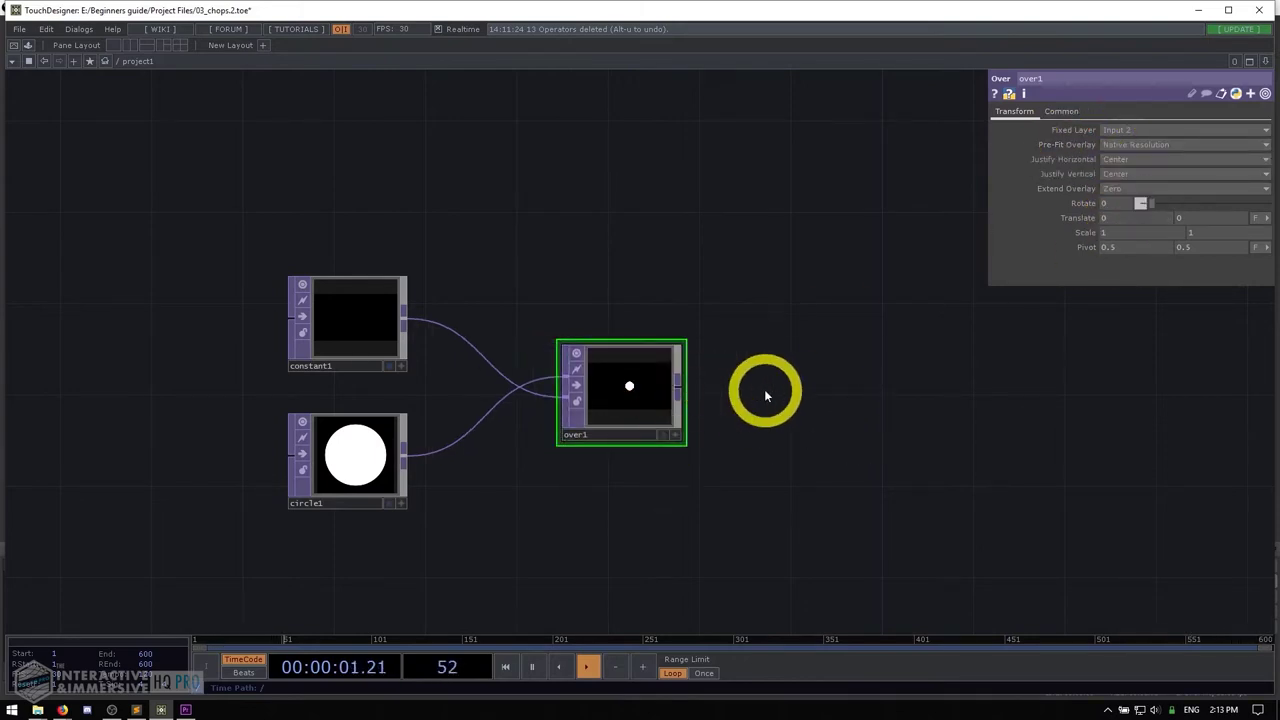
# - Add a Null TOP to the right of the Over operator and wire Over's output into it
pyautogui.click(840, 383)
pyautogui.write('nul')
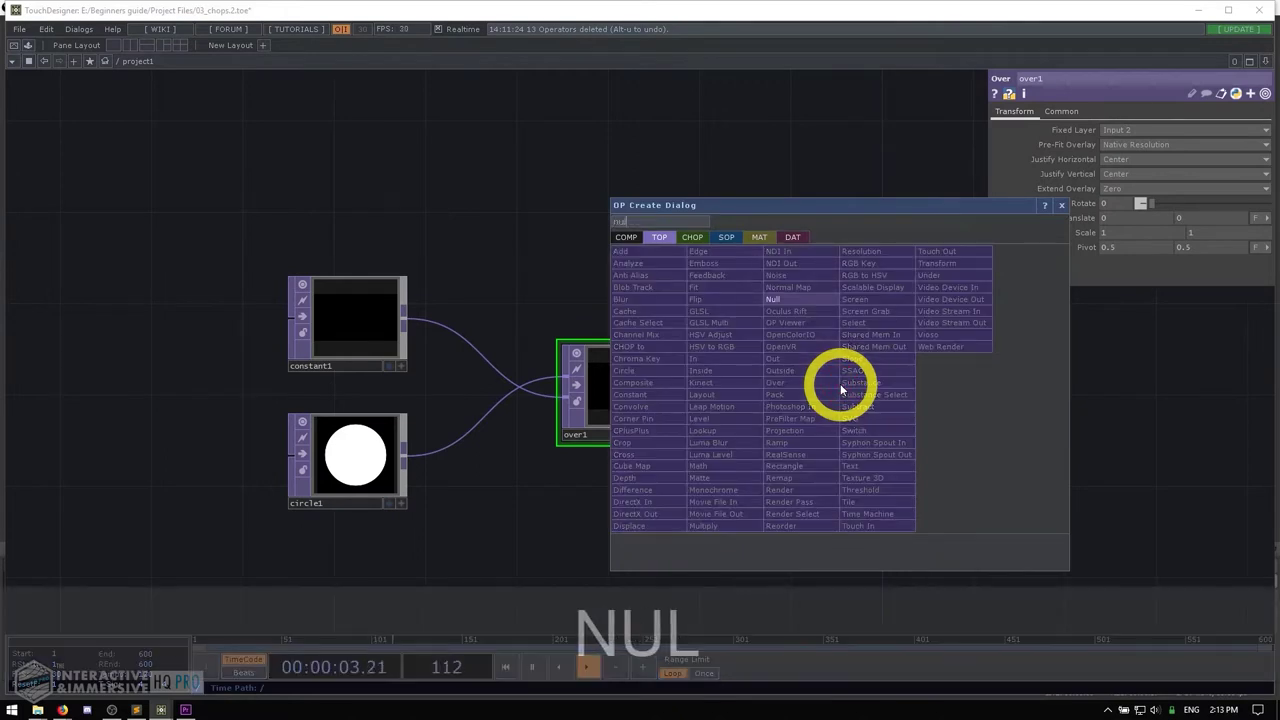
pyautogui.press('Return')
pyautogui.click(837, 380)
pyautogui.moveTo(680, 385); pyautogui.dragTo(832, 380)
# - Display the Null operator's output as the network background
pyautogui.click(869, 436)
pyautogui.moveTo(869, 440); pyautogui.dragTo(803, 434)
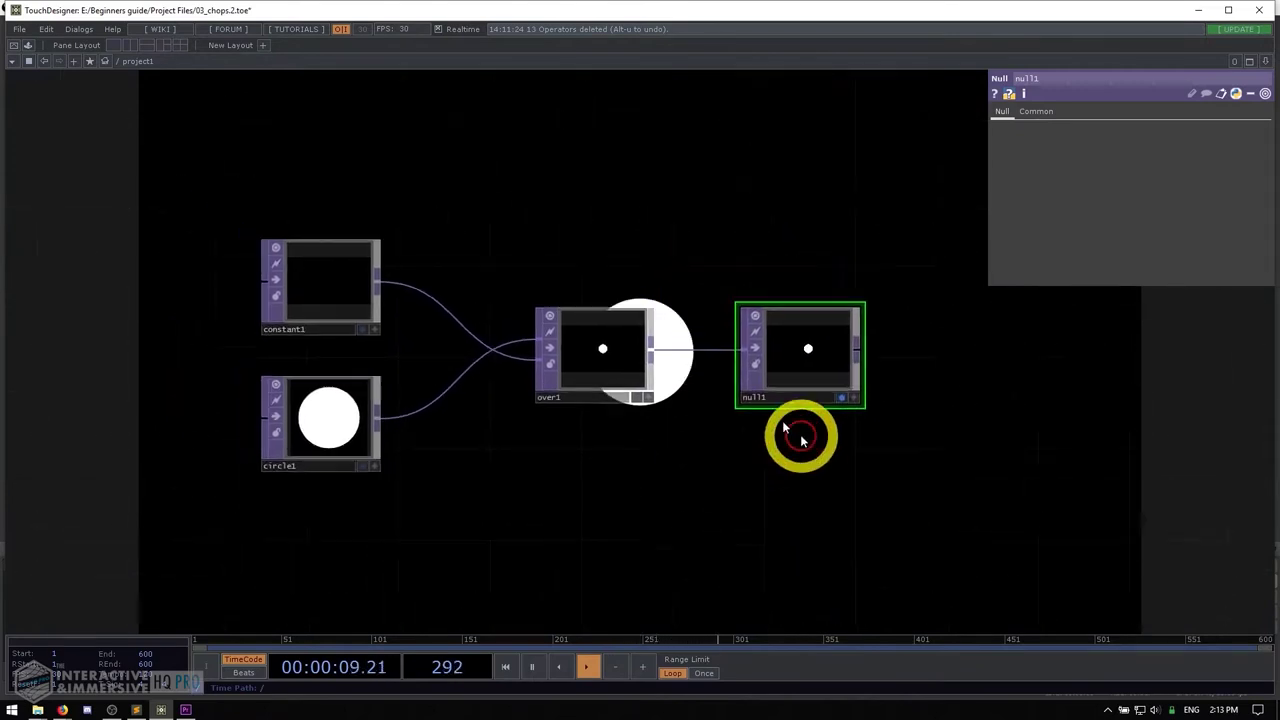
pyautogui.moveTo(663, 180); pyautogui.dragTo(743, 217)
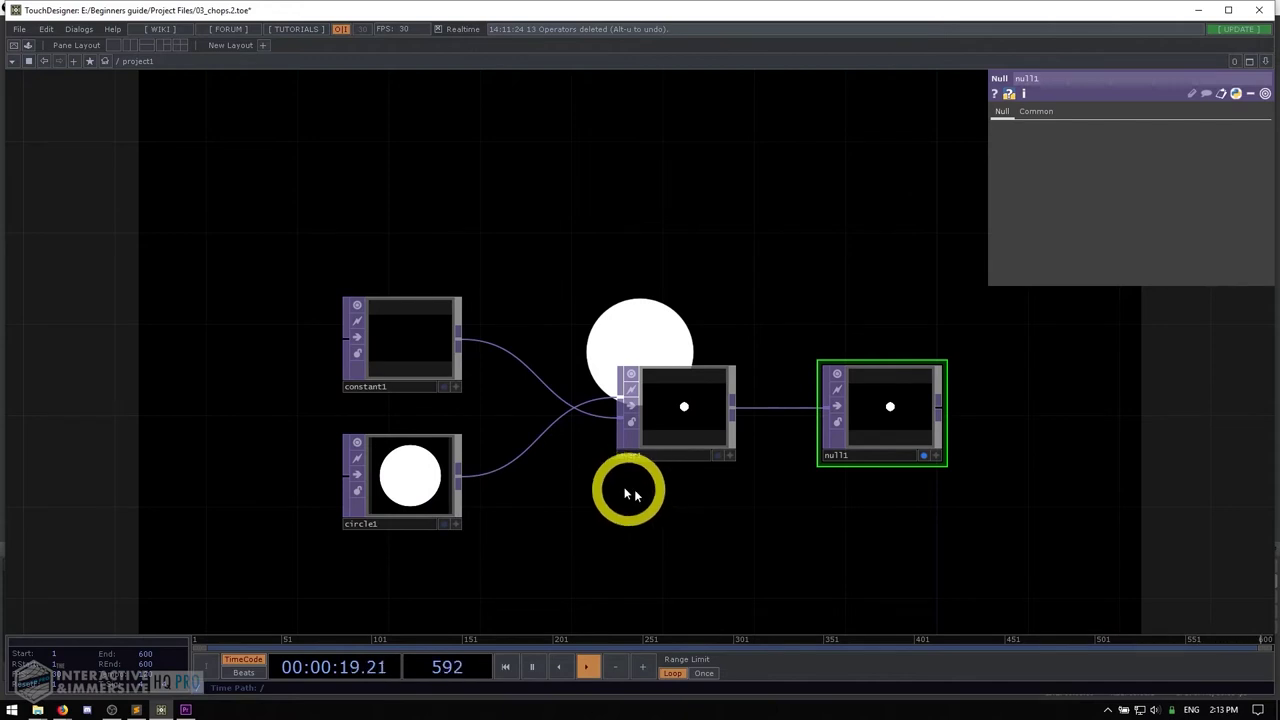
# - Insert a Level TOP on the wire between the Circle and Over operators
pyautogui.rightClick(526, 446)
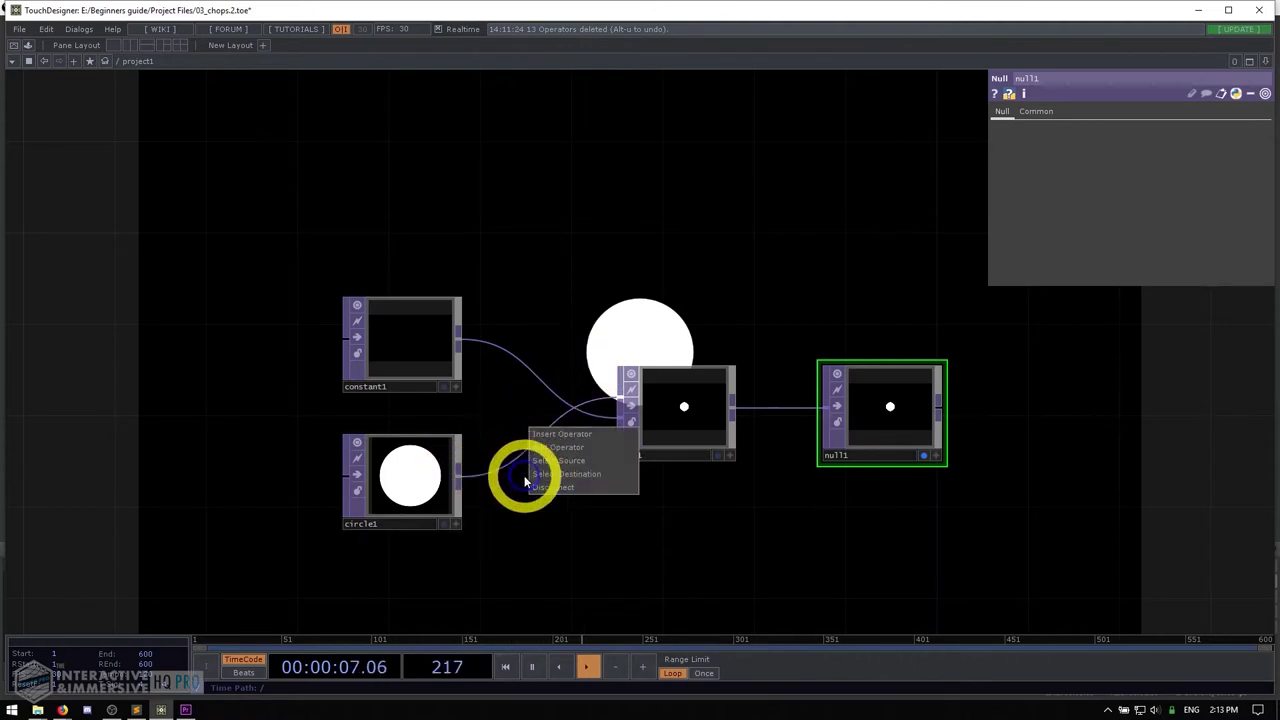
pyautogui.click(575, 436)
pyautogui.write('level')
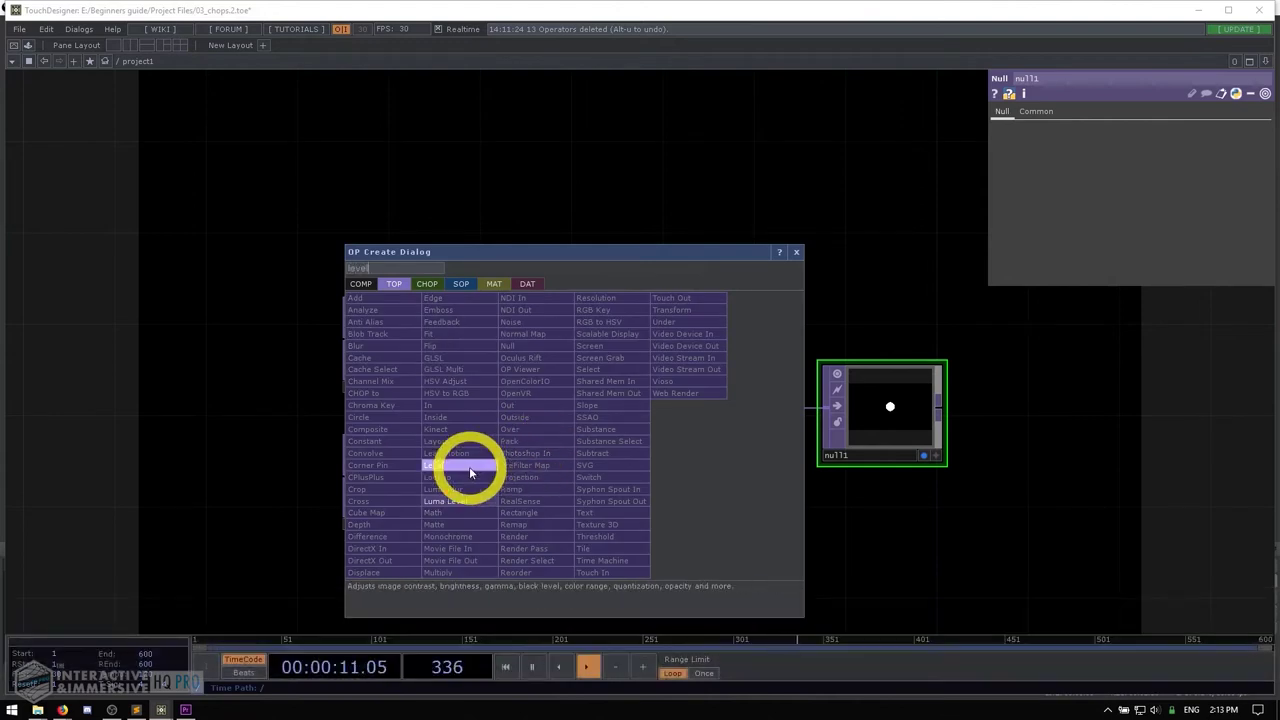
pyautogui.click(469, 466)
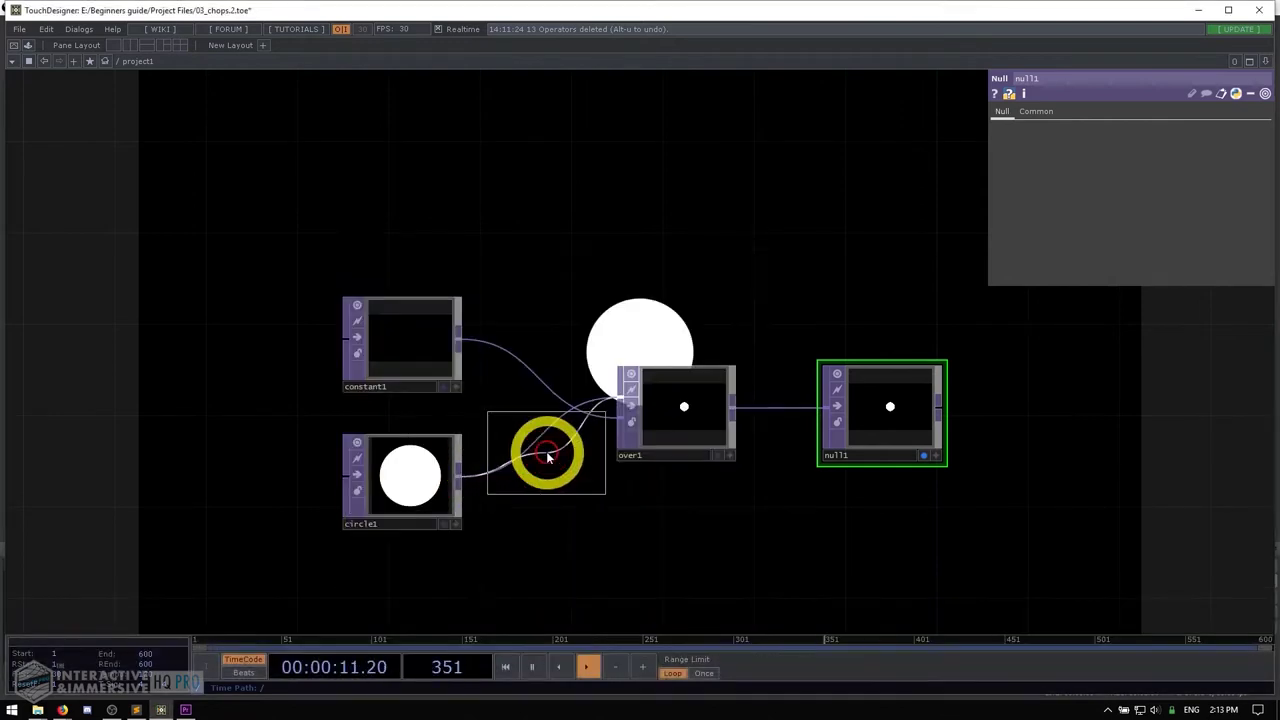
pyautogui.click(560, 466)
# - Align the Level operator beside the Circle and move Over and Null together farther right to space out the chain
pyautogui.moveTo(640, 262); pyautogui.dragTo(580, 224)
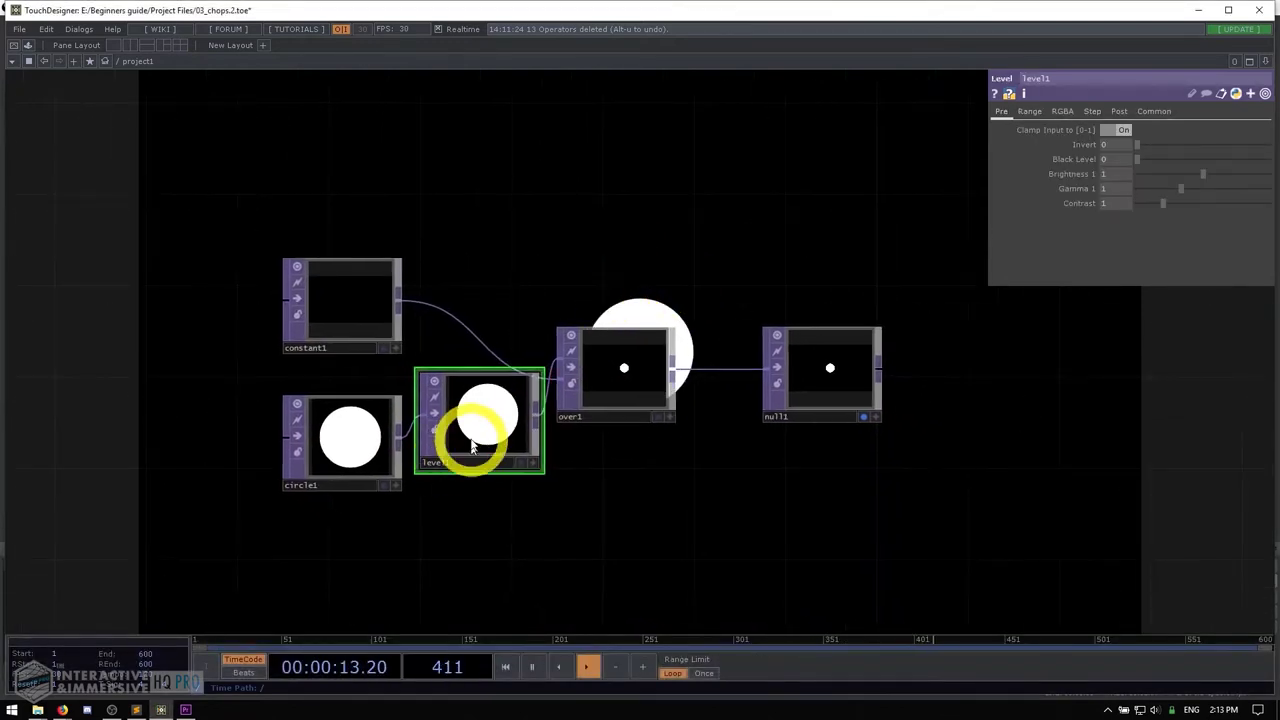
pyautogui.moveTo(472, 447)
pyautogui.mouseDown()
pyautogui.moveTo(457, 451)
pyautogui.moveTo(477, 472)
pyautogui.mouseUp()
pyautogui.click(850, 400)
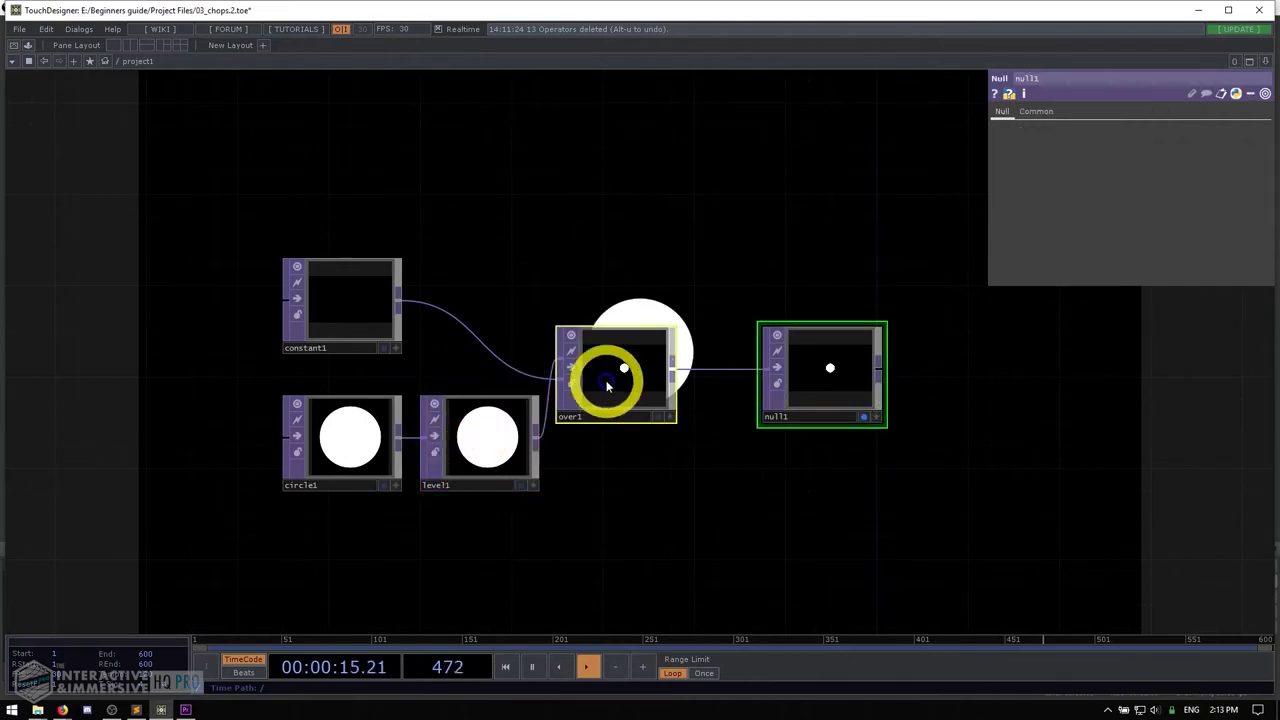
pyautogui.keyDown('ctrl'); pyautogui.moveTo(608, 380); pyautogui.dragTo(688, 355); pyautogui.keyUp('ctrl')
# - Add a Mouse In CHOP in the free space above the TOP chain
pyautogui.moveTo(691, 229); pyautogui.dragTo(673, 301)
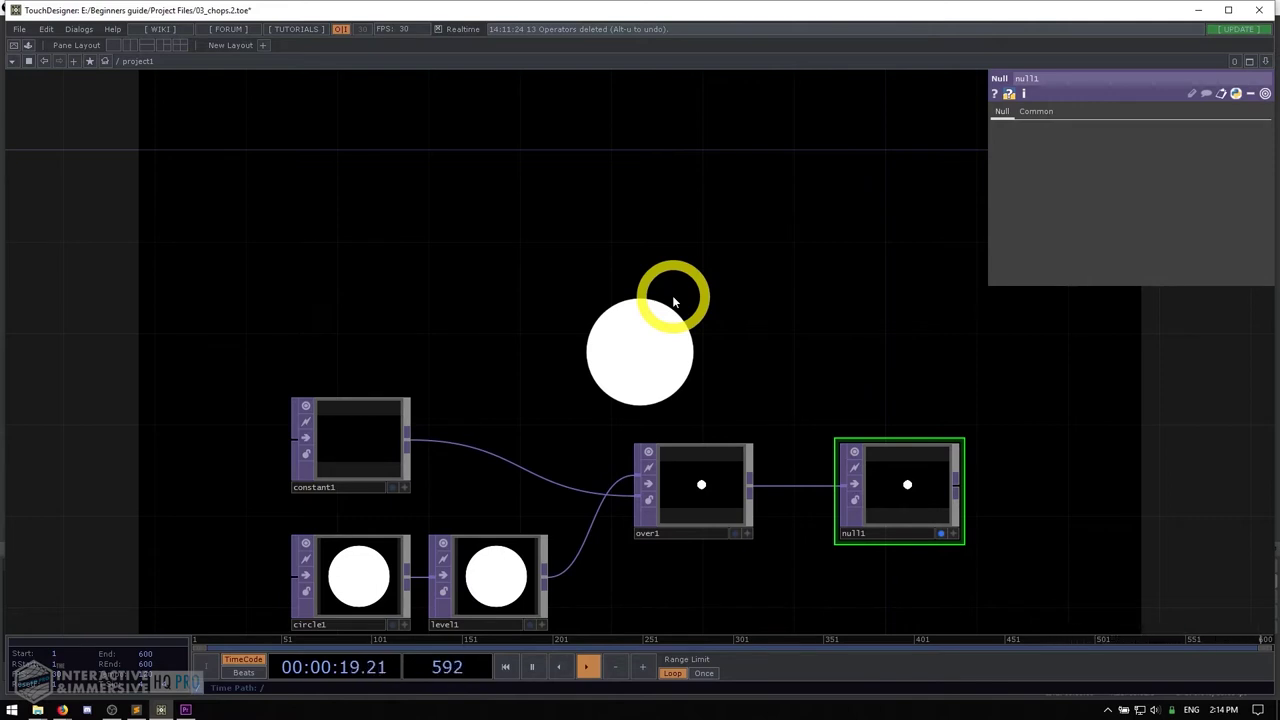
pyautogui.moveTo(533, 242); pyautogui.dragTo(546, 292)
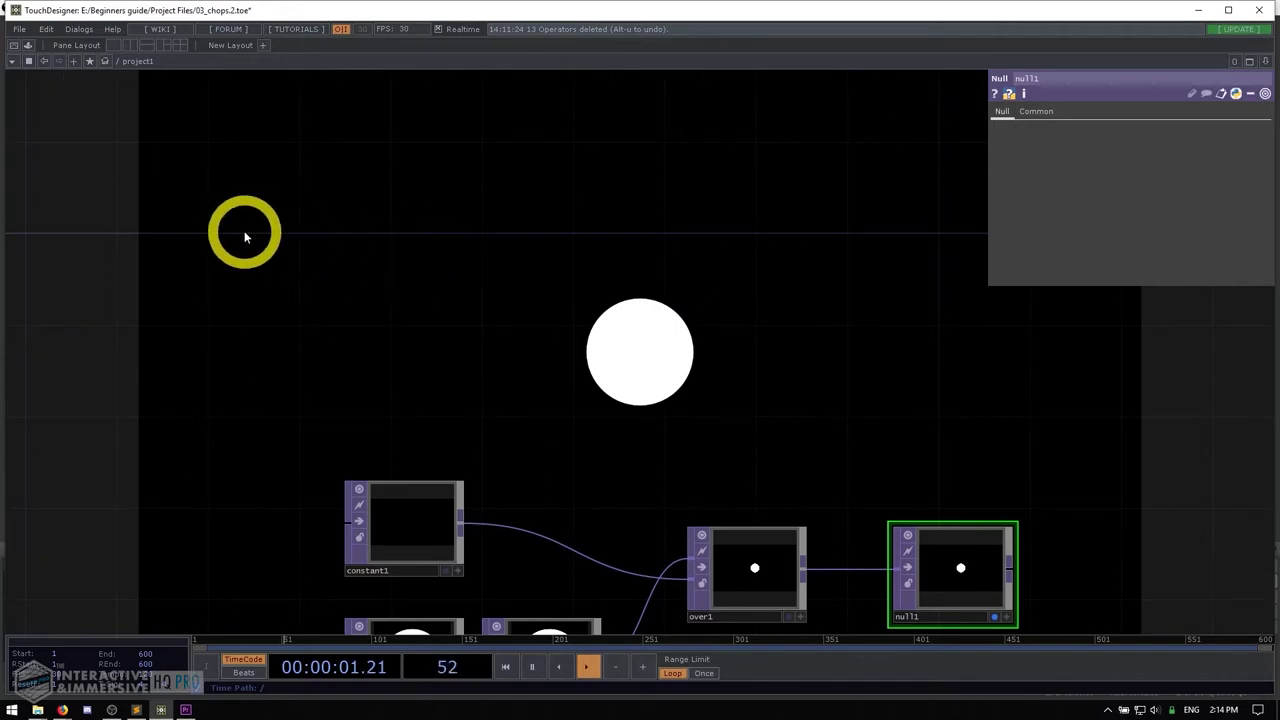
pyautogui.press('Tab')
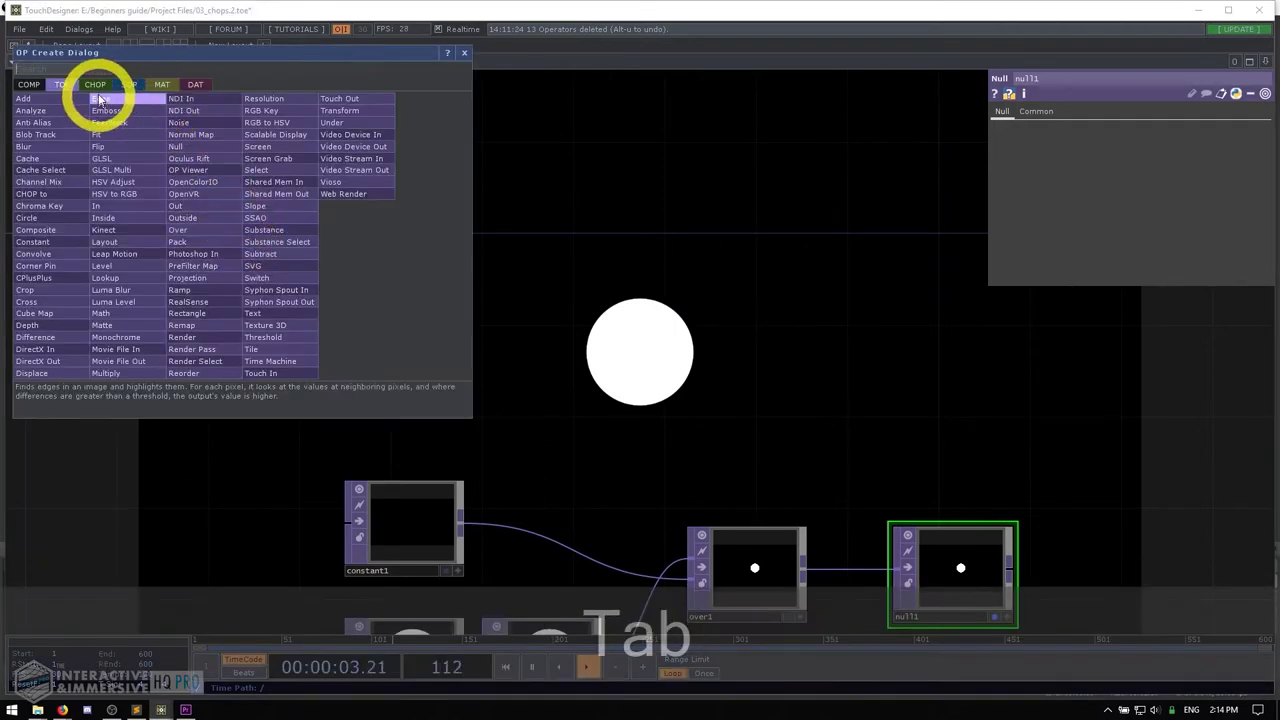
pyautogui.click(96, 85)
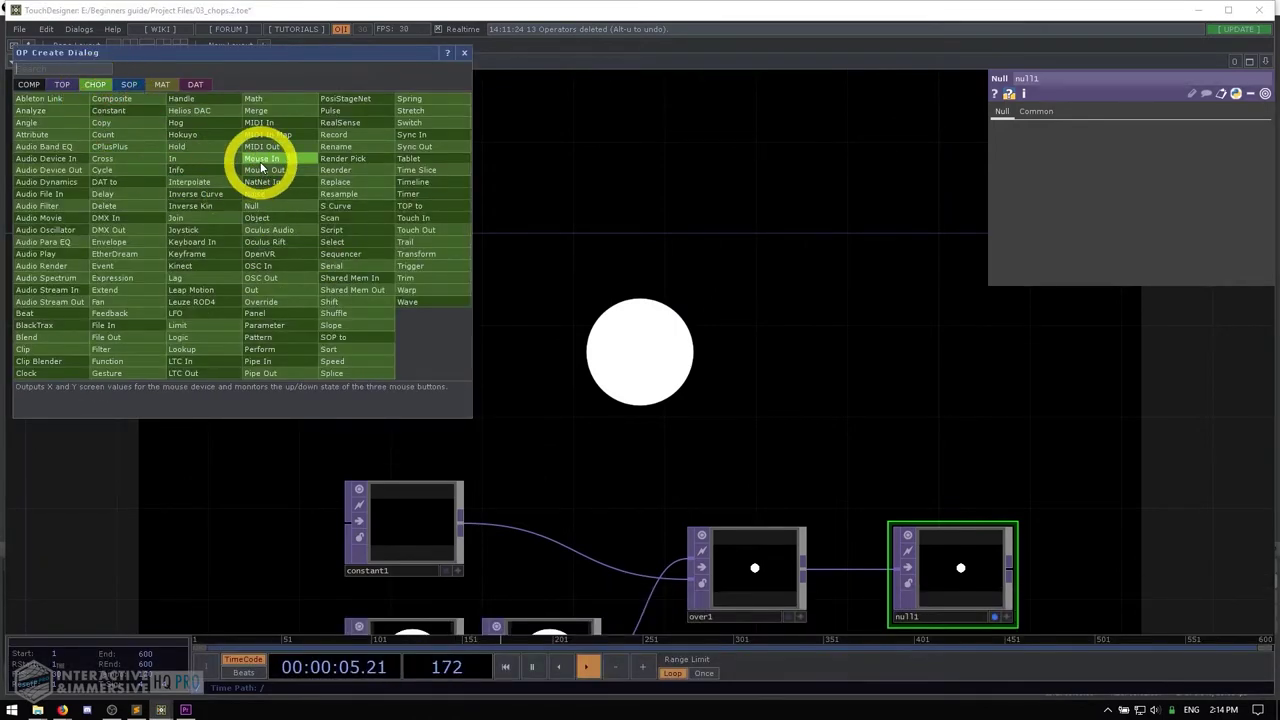
pyautogui.write('mouse')
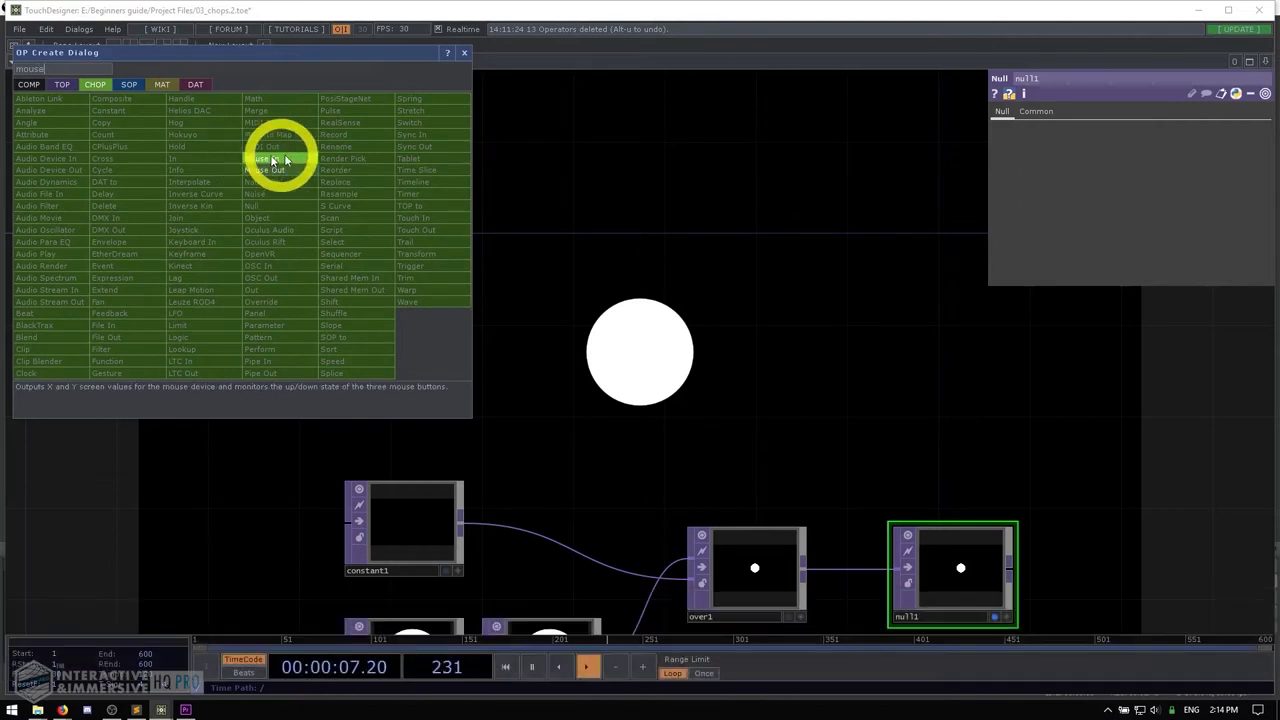
pyautogui.click(280, 160)
pyautogui.click(330, 262)
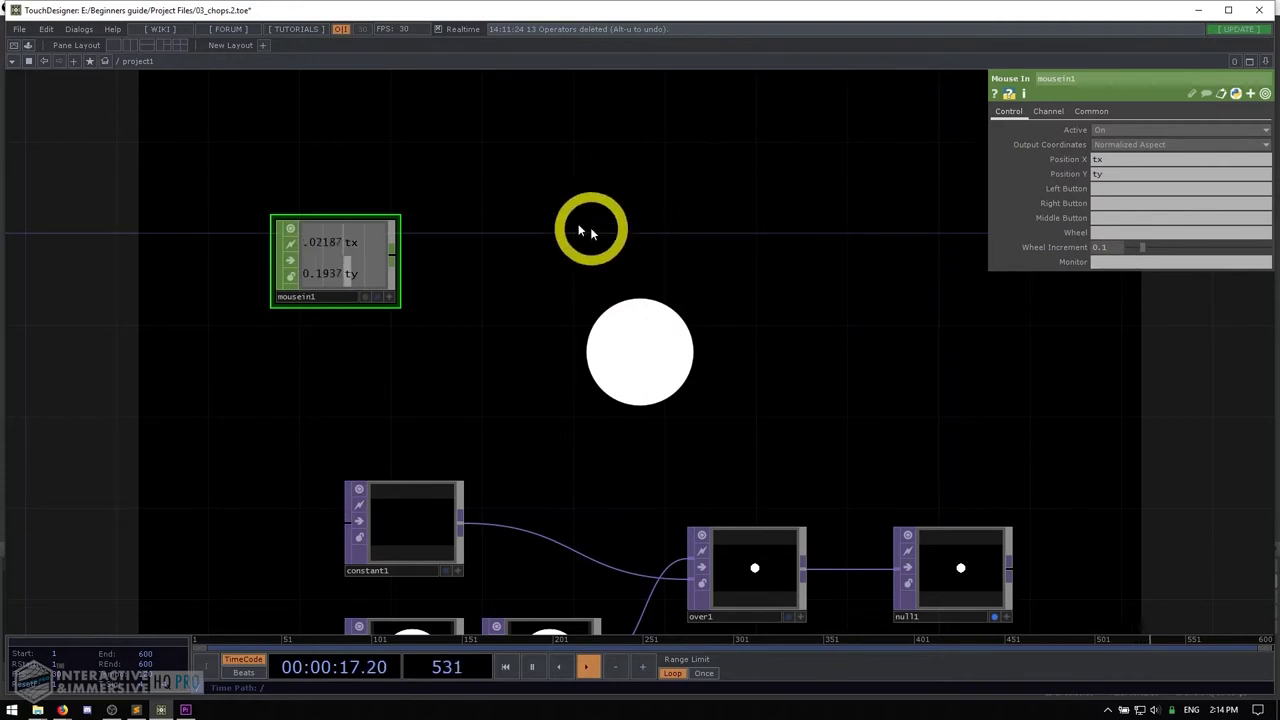
# - Add a left-button channel named click to the Mouse In CHOP
pyautogui.scroll(2, 460, 260)
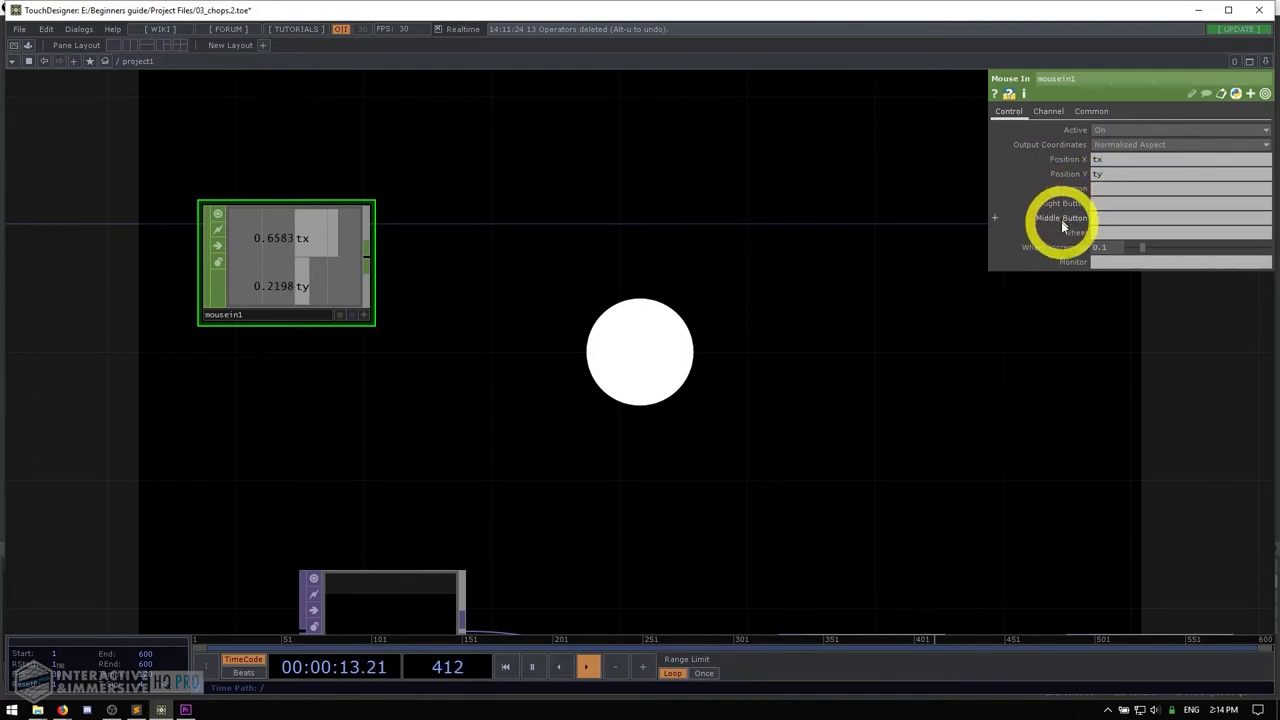
pyautogui.click(1109, 189)
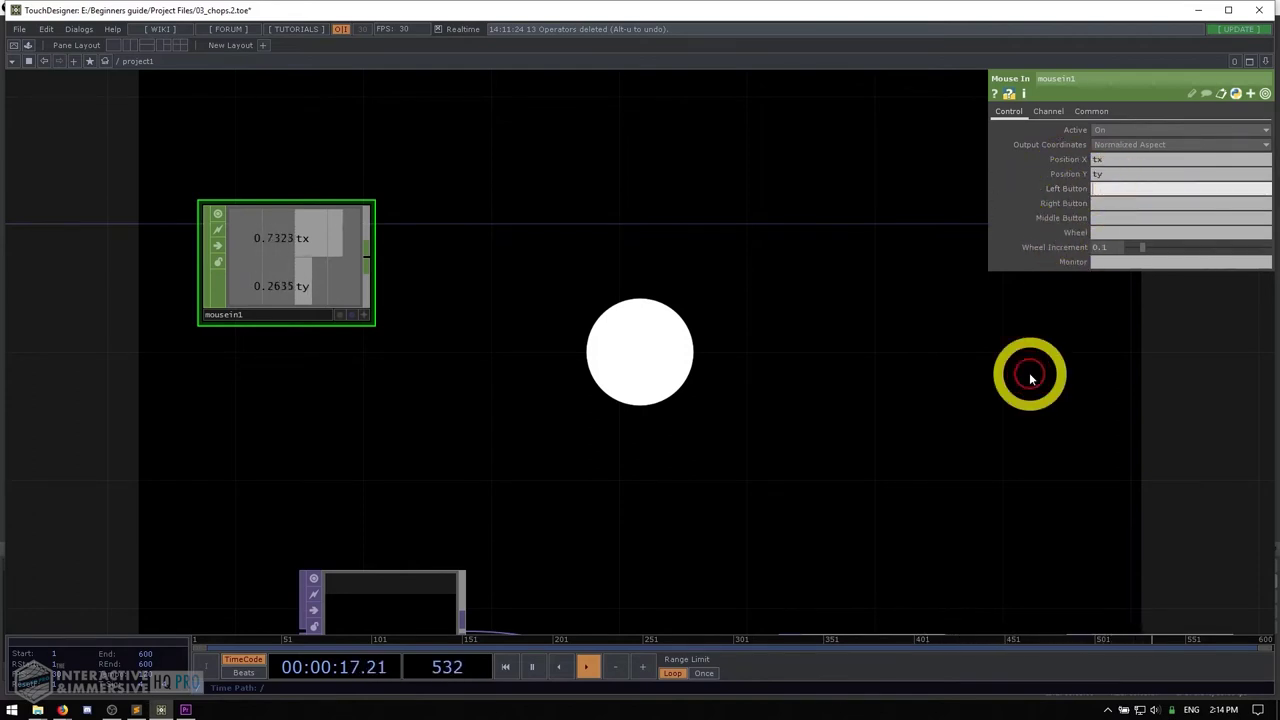
pyautogui.write('click')
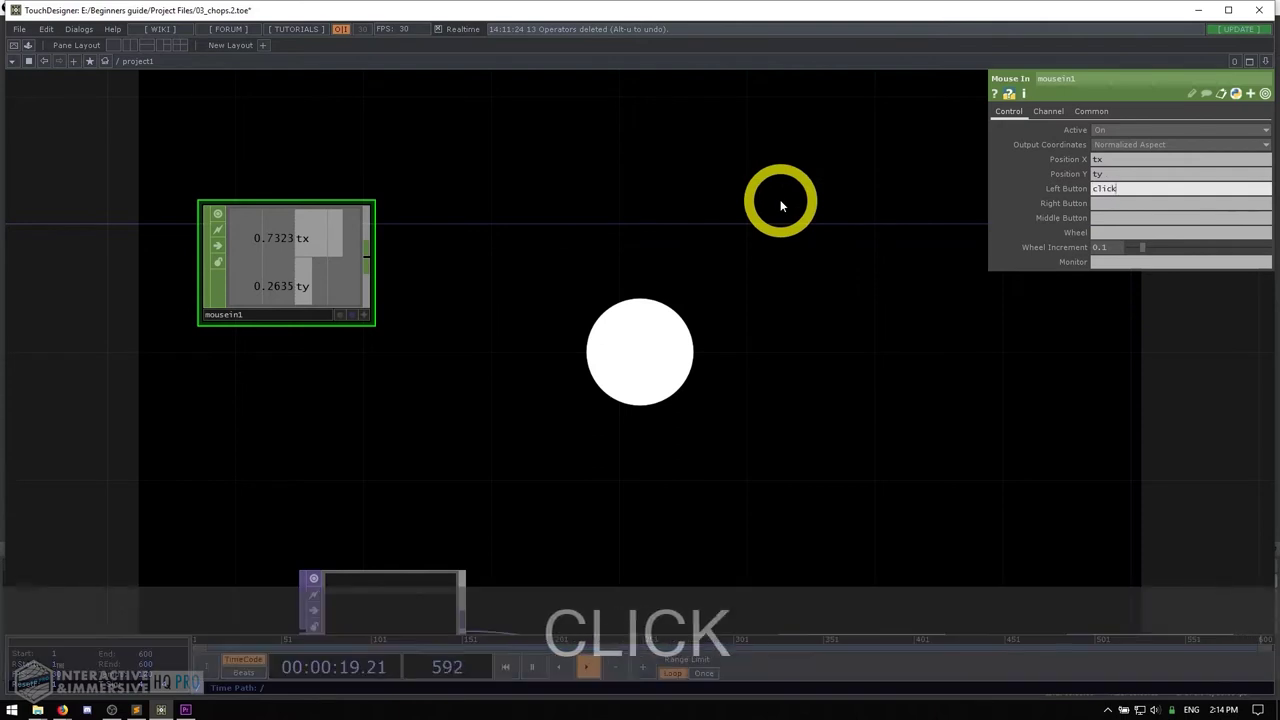
pyautogui.press('Return')
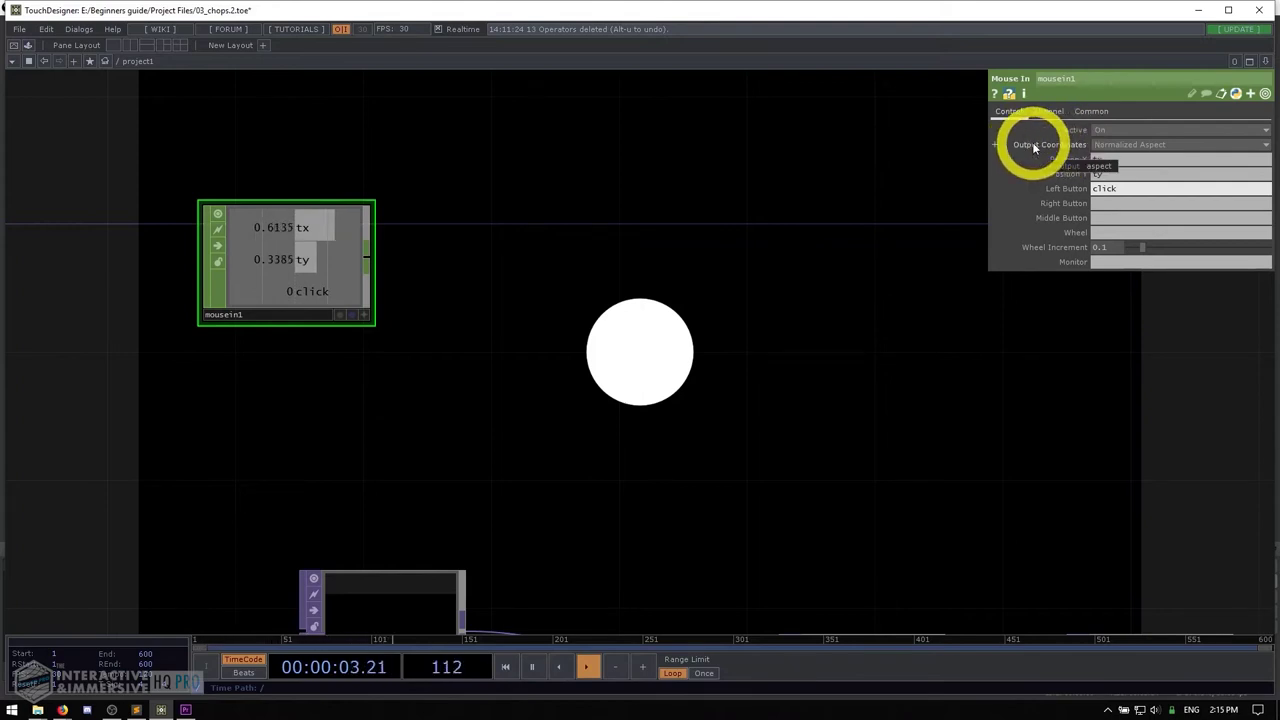
# - Switch the Mouse In CHOP's output coordinates to Normalized
pyautogui.click(1110, 147)
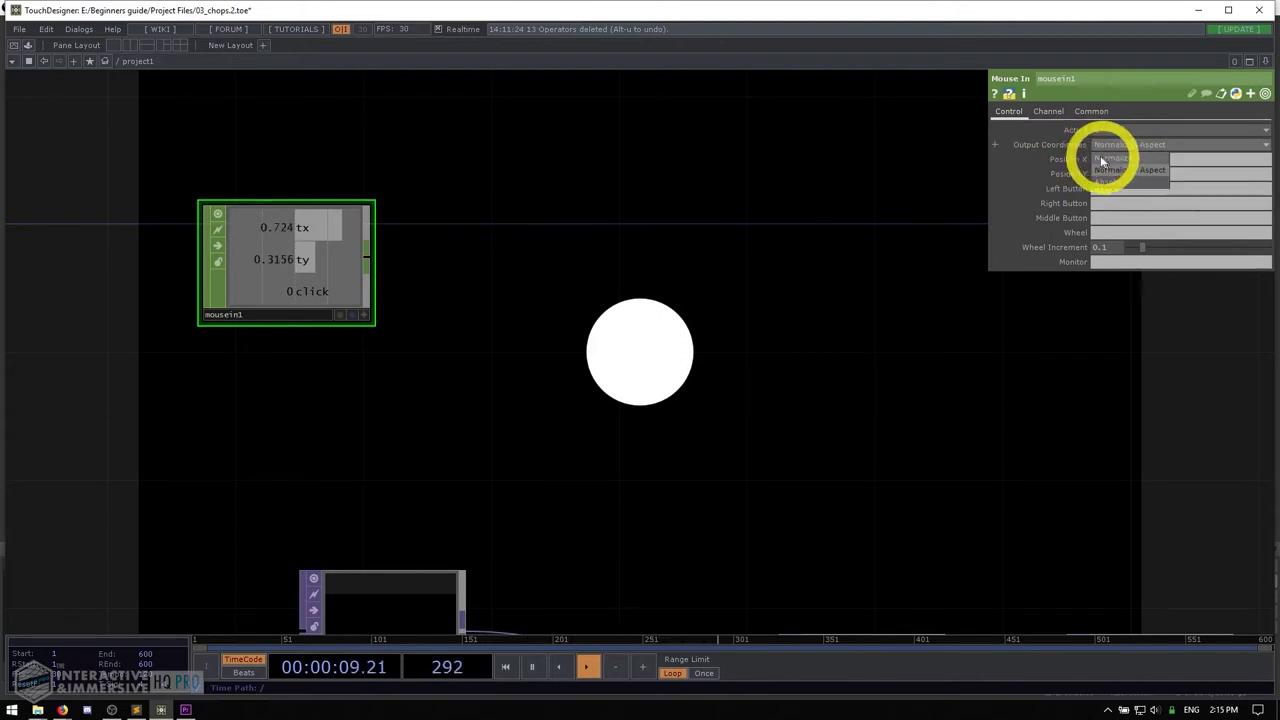
pyautogui.click(1121, 159)
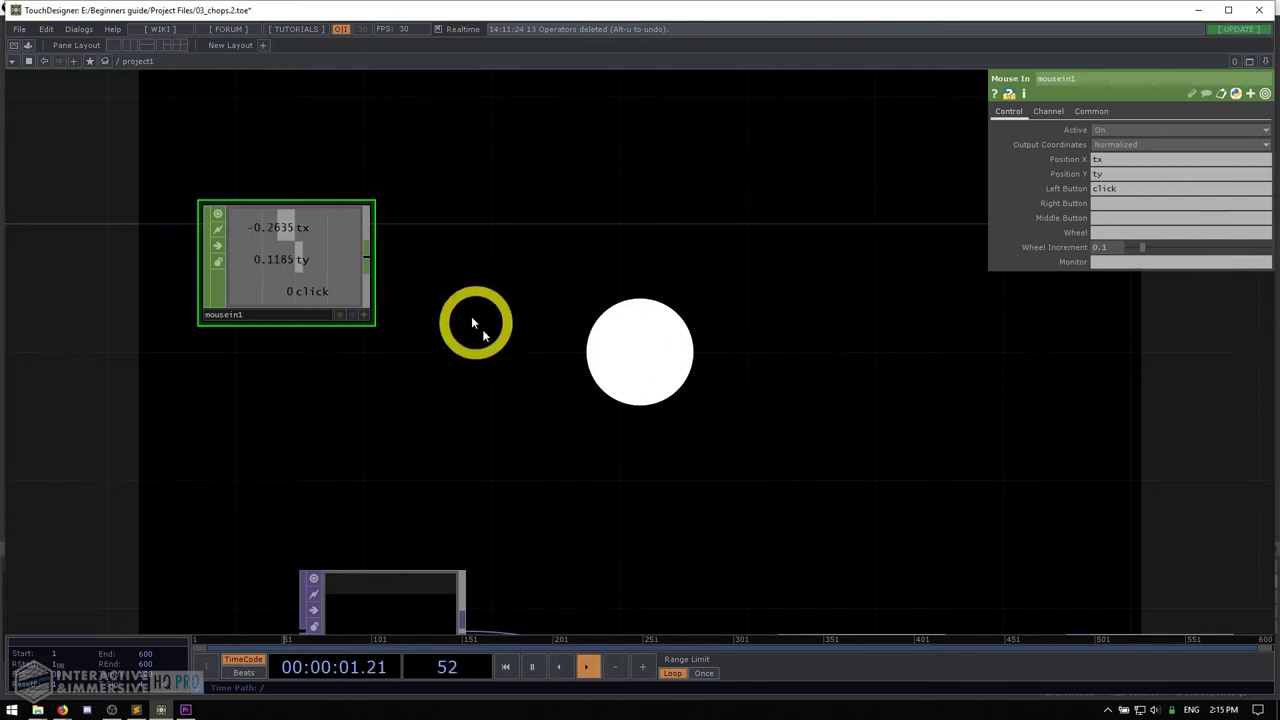
pyautogui.click(670, 280)
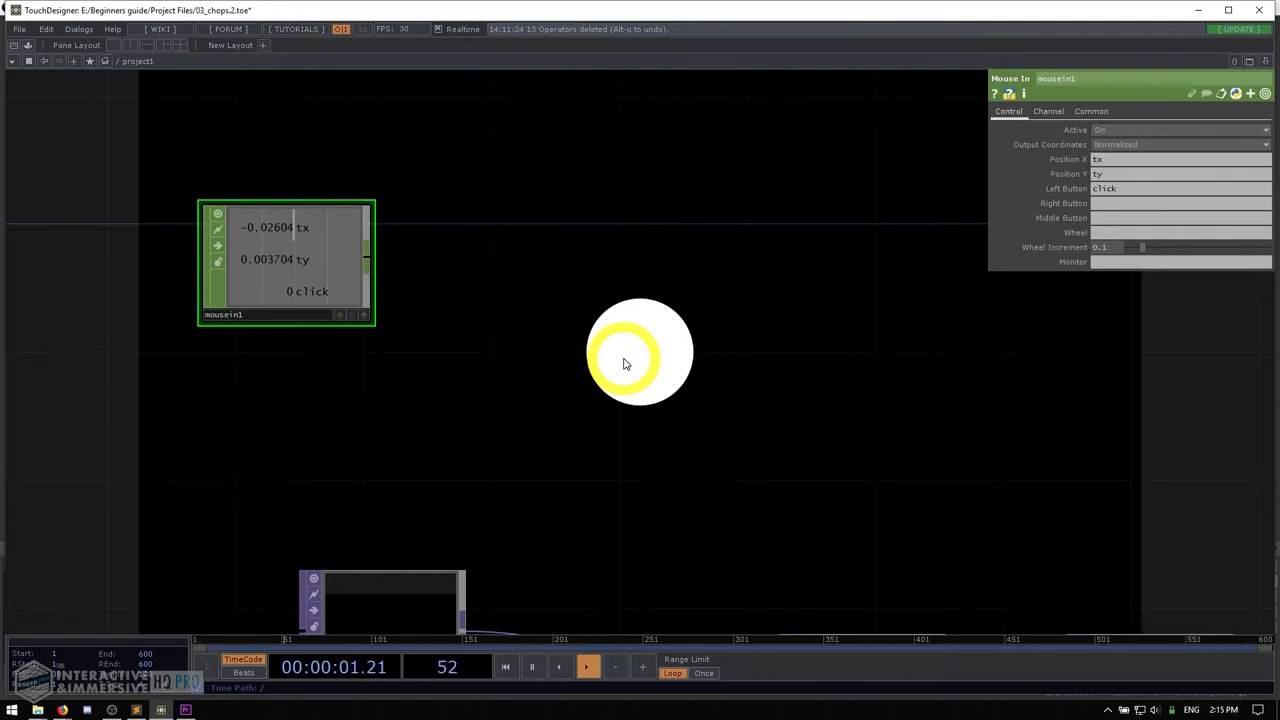
# - Add a Select CHOP up and to the right of Mouse In and wire the Mouse In output into it
pyautogui.moveTo(623, 364); pyautogui.dragTo(239, 313)
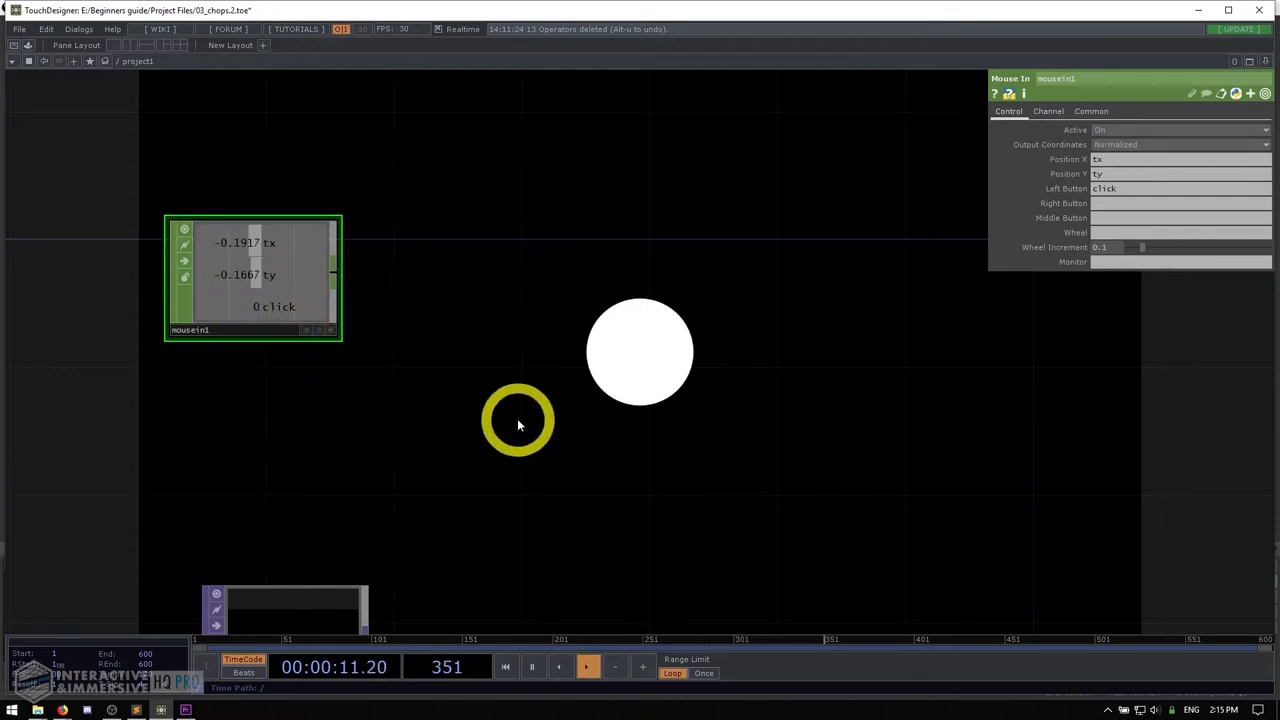
pyautogui.moveTo(562, 203); pyautogui.dragTo(543, 273)
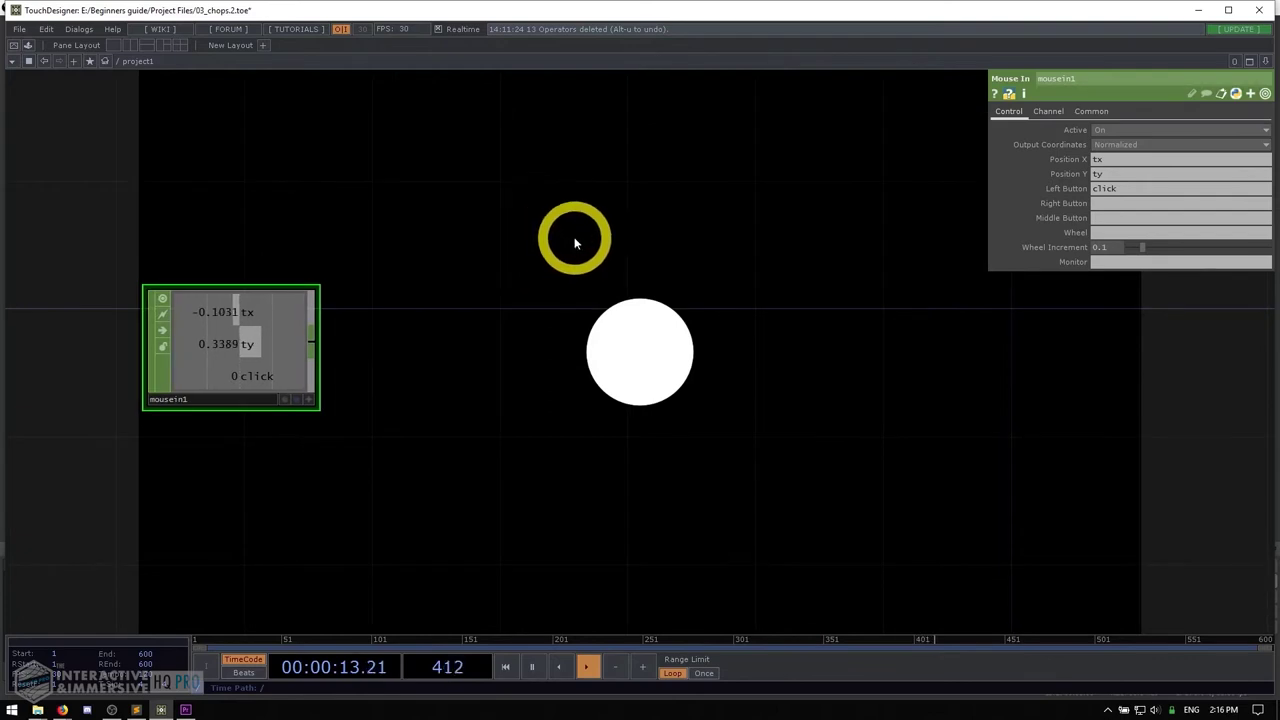
pyautogui.press('Tab')
pyautogui.write('selec')
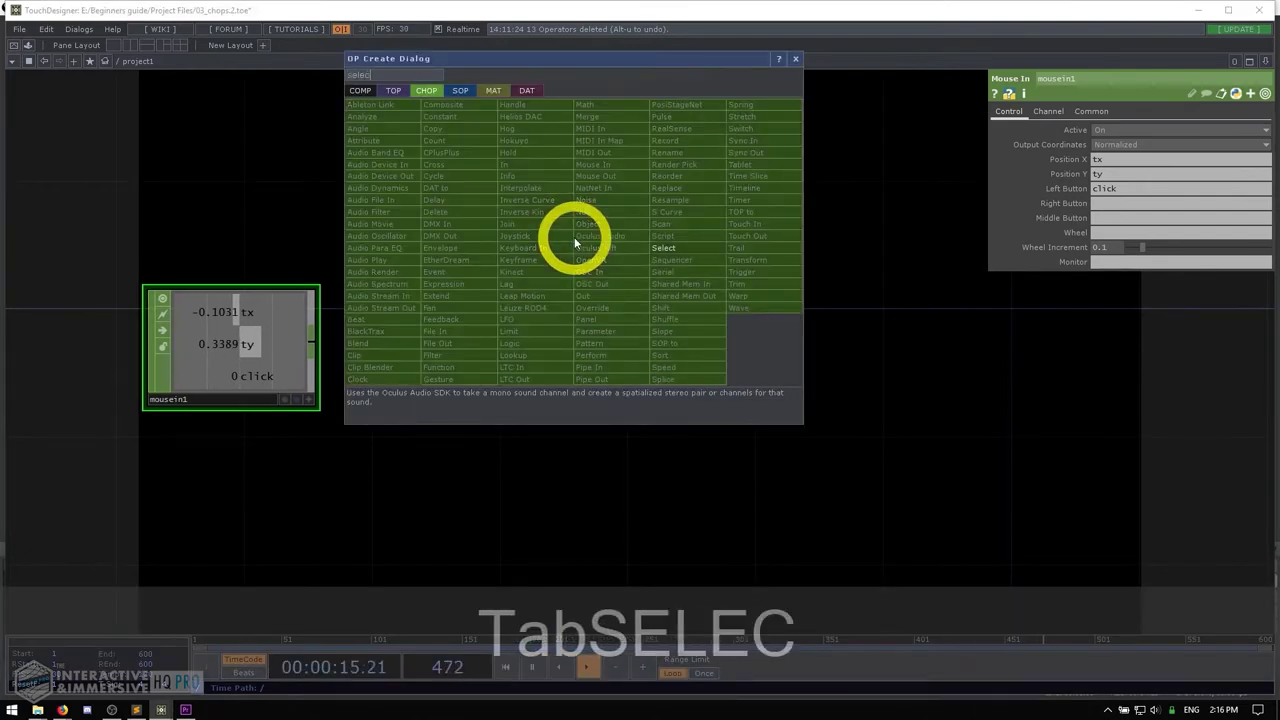
pyautogui.click(673, 251)
pyautogui.click(594, 271)
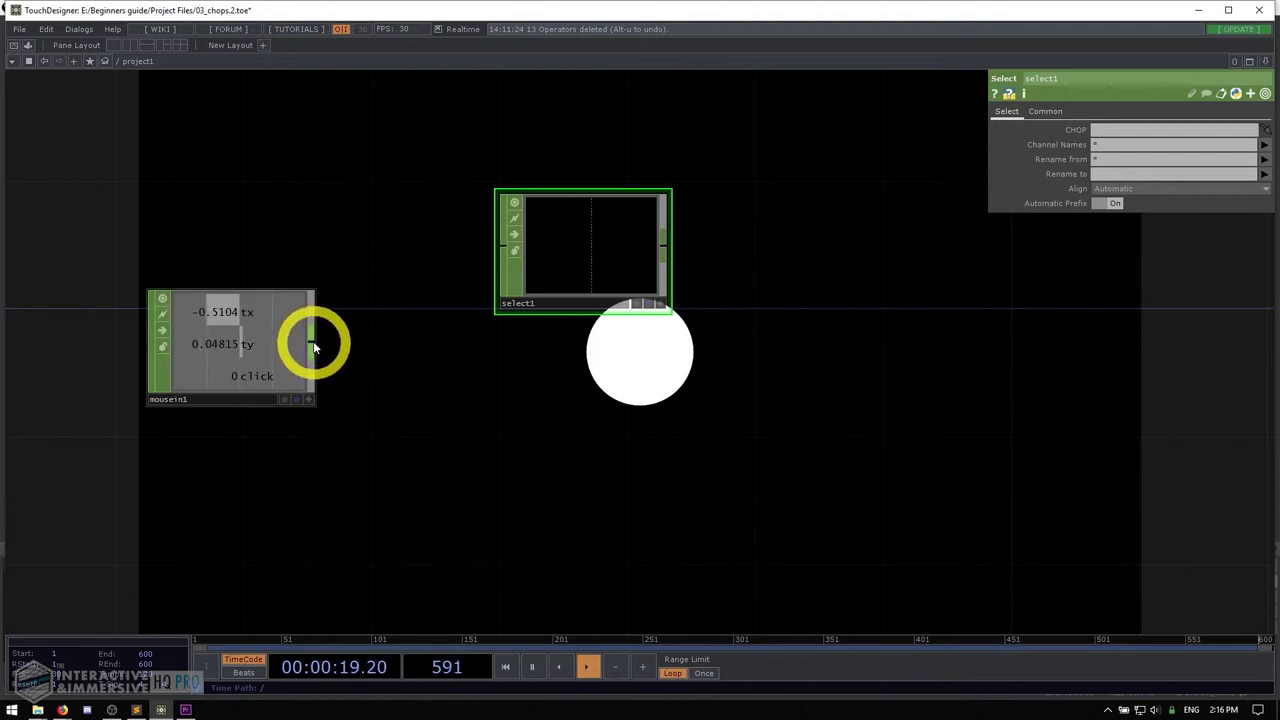
pyautogui.moveTo(314, 342); pyautogui.dragTo(471, 251)
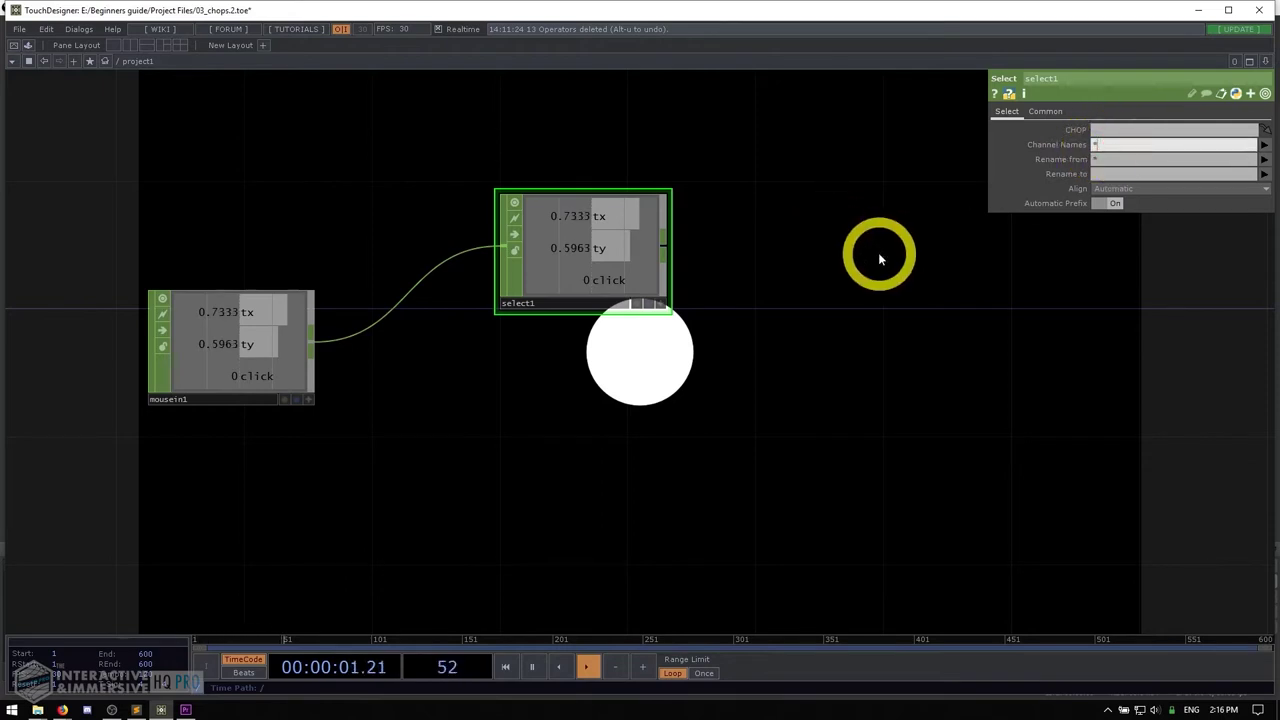
# - Try the channel names tx ty on the Select CHOP, and restore the * wildcard
pyautogui.press('BackSpace')
pyautogui.write('tx ')
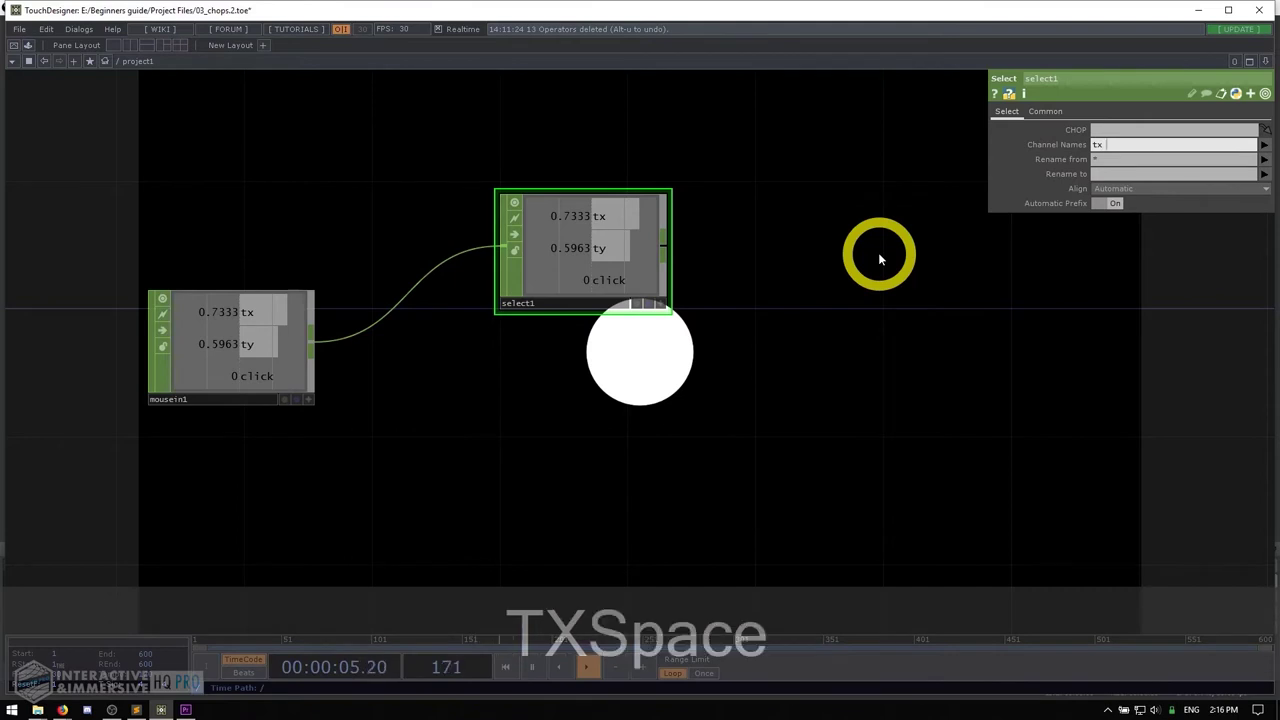
pyautogui.write('ty')
pyautogui.press('Return')
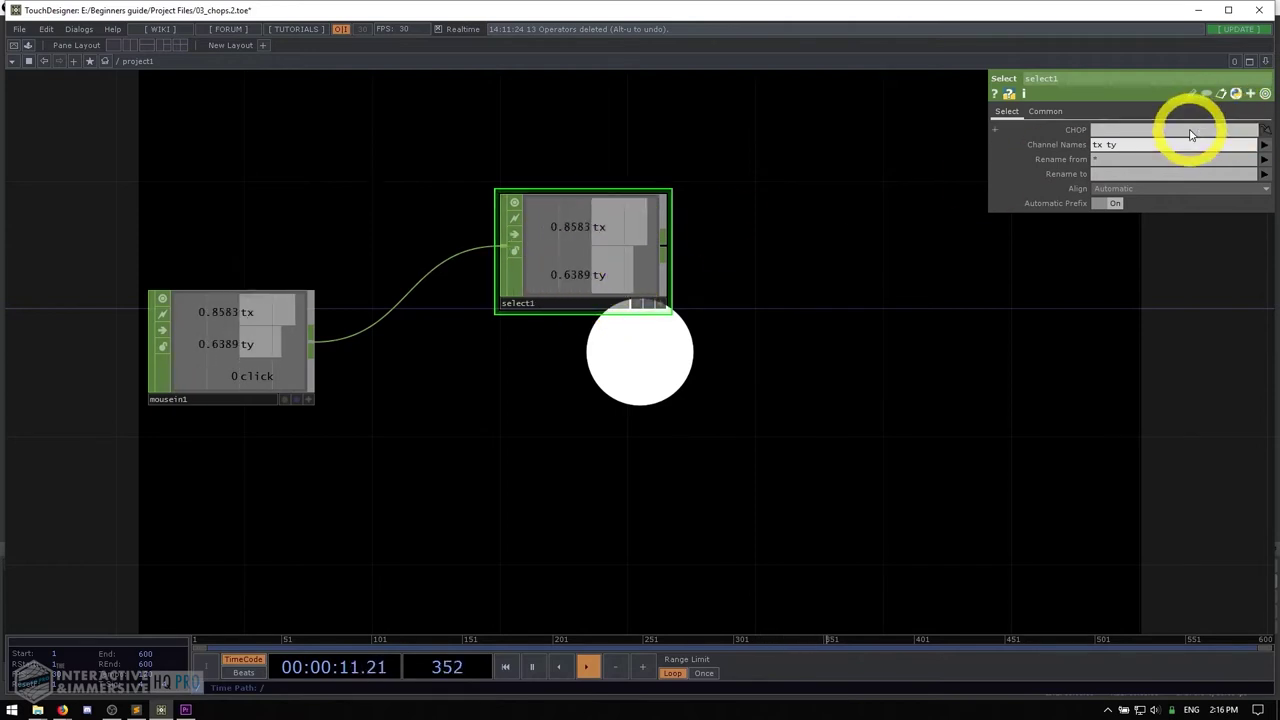
pyautogui.press('BackSpace')
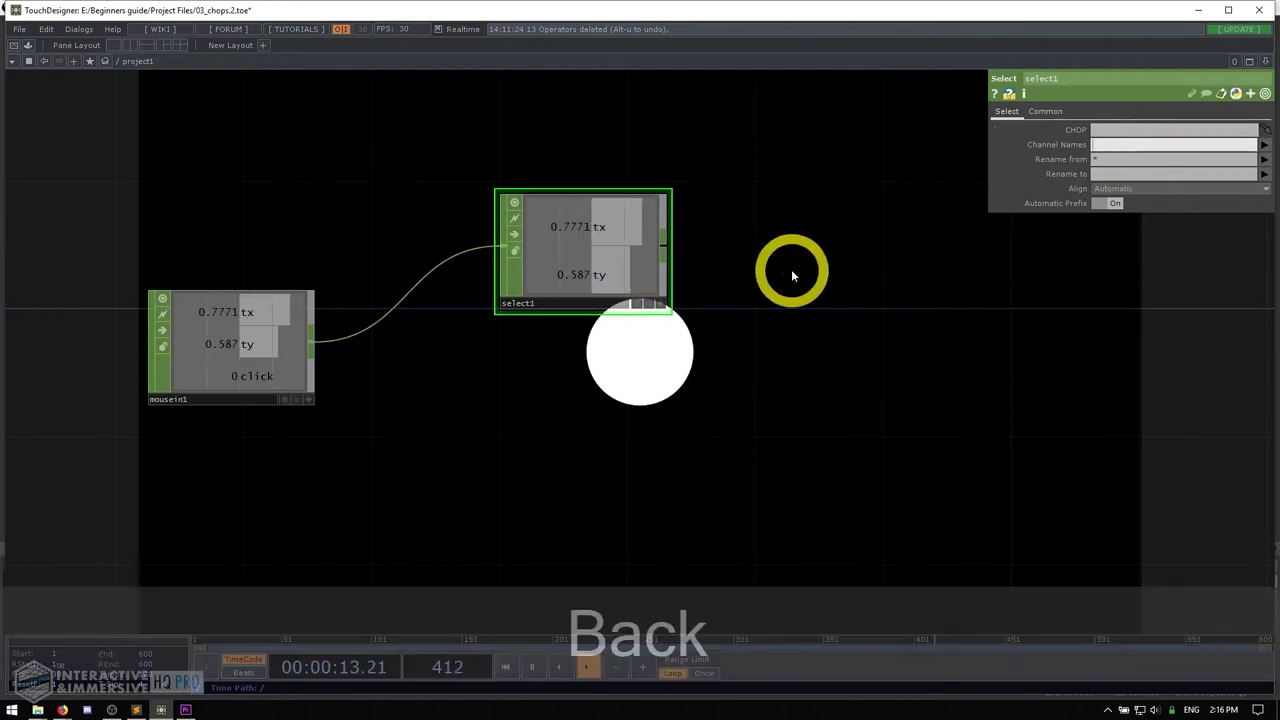
pyautogui.write('*')
pyautogui.press('Return')
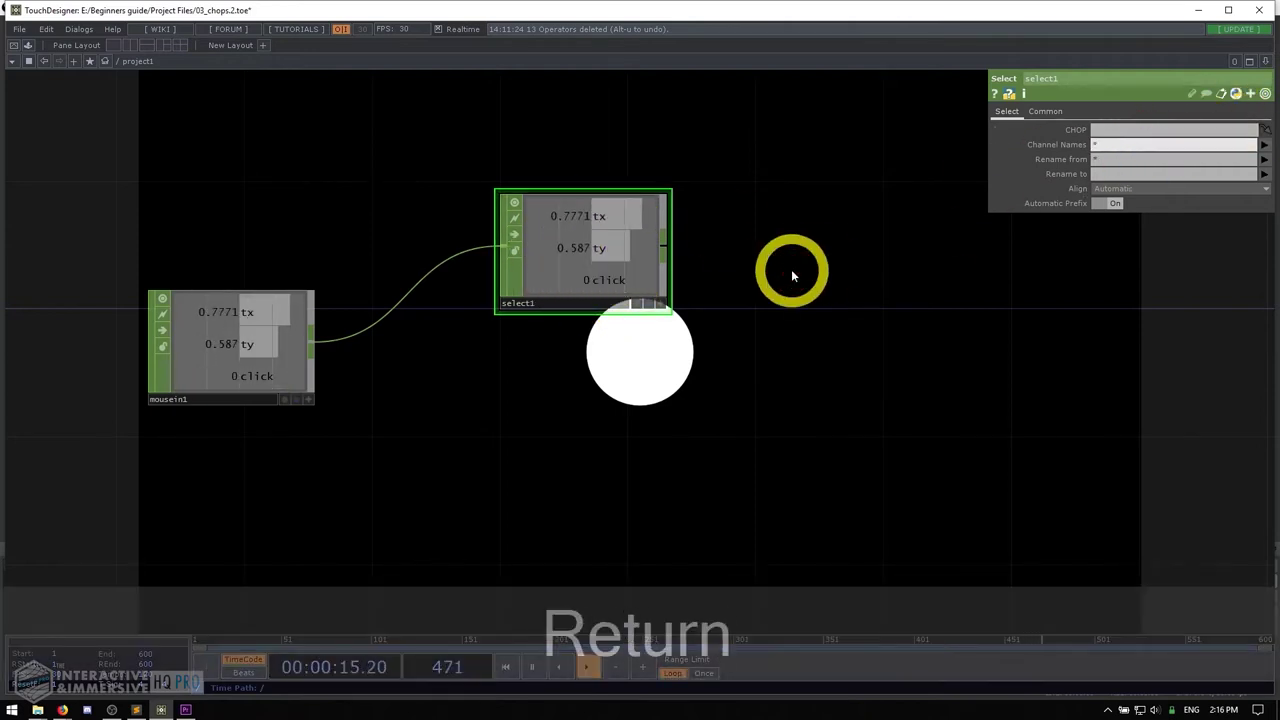
# - Choose tx and ty from the Select CHOP's list of available channel names
pyautogui.click(1264, 148)
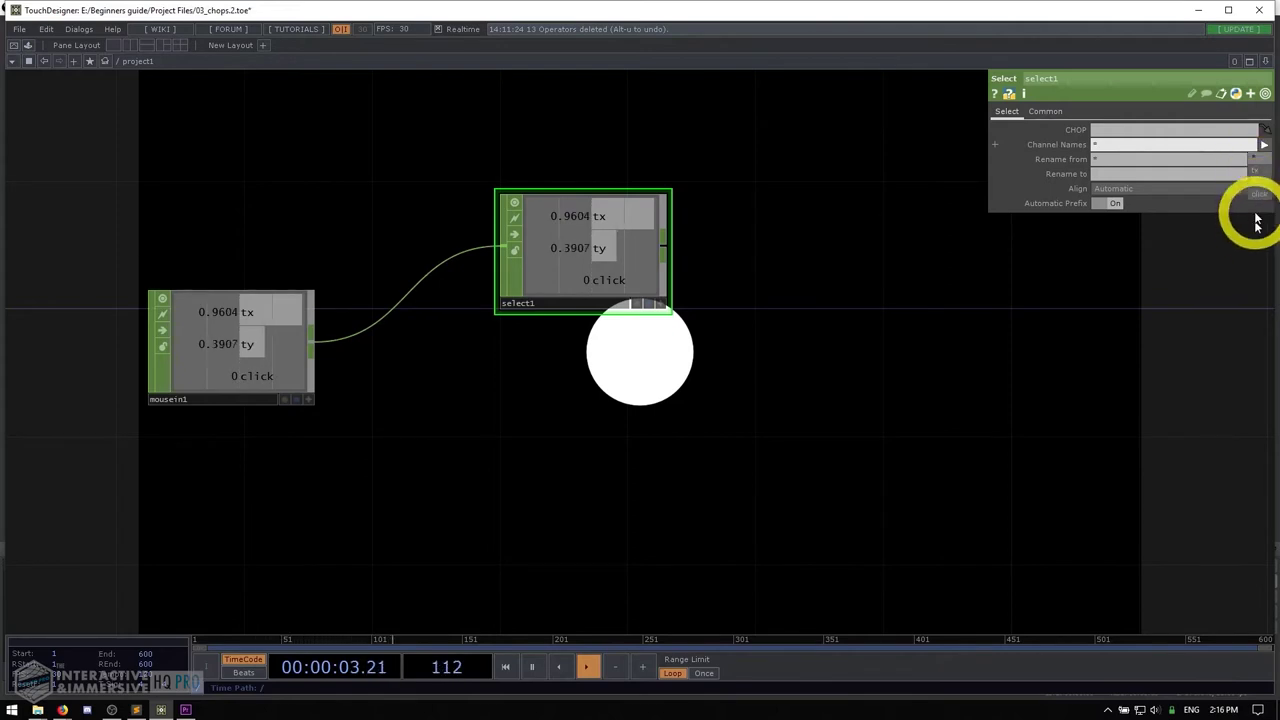
pyautogui.click(1257, 172)
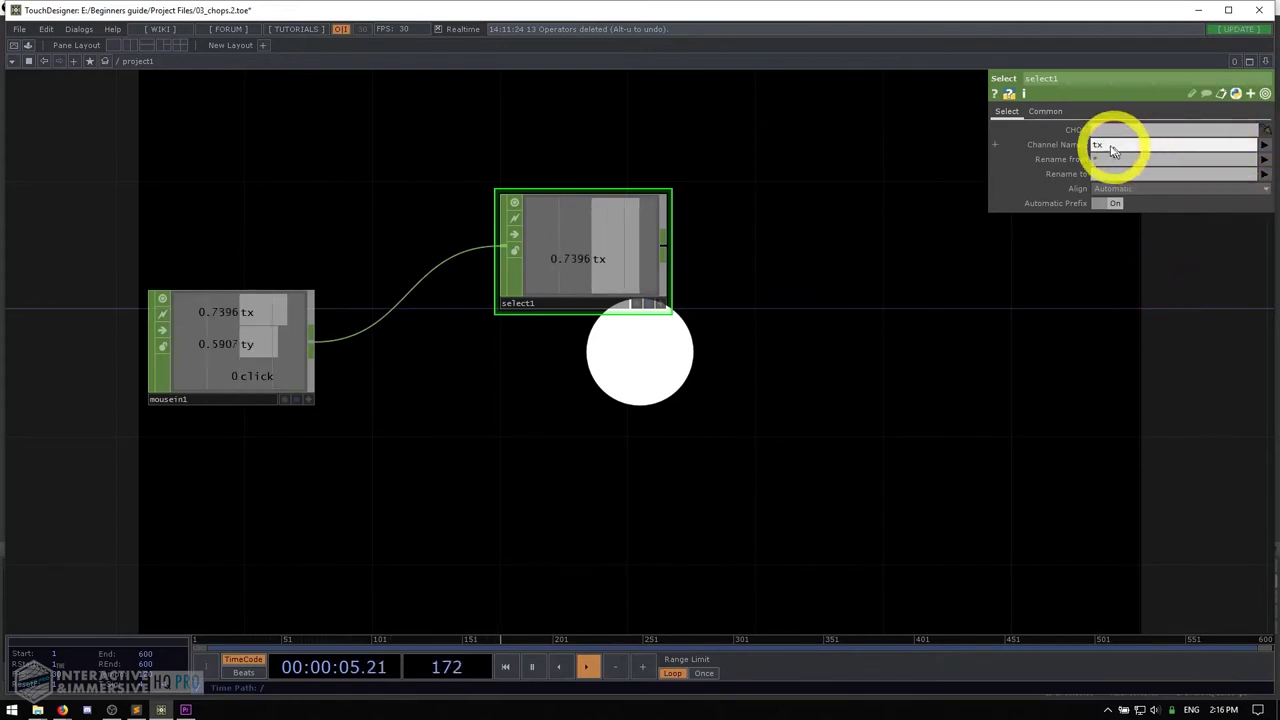
pyautogui.click(1264, 159)
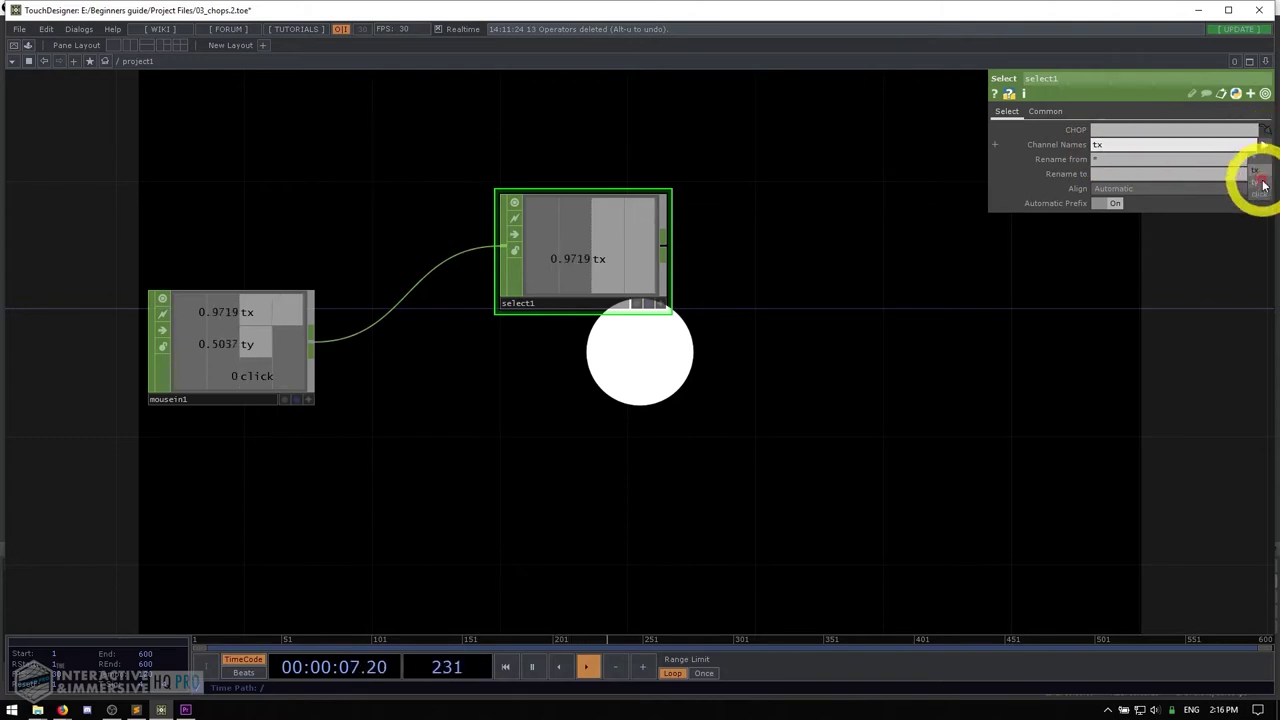
pyautogui.click(1263, 184)
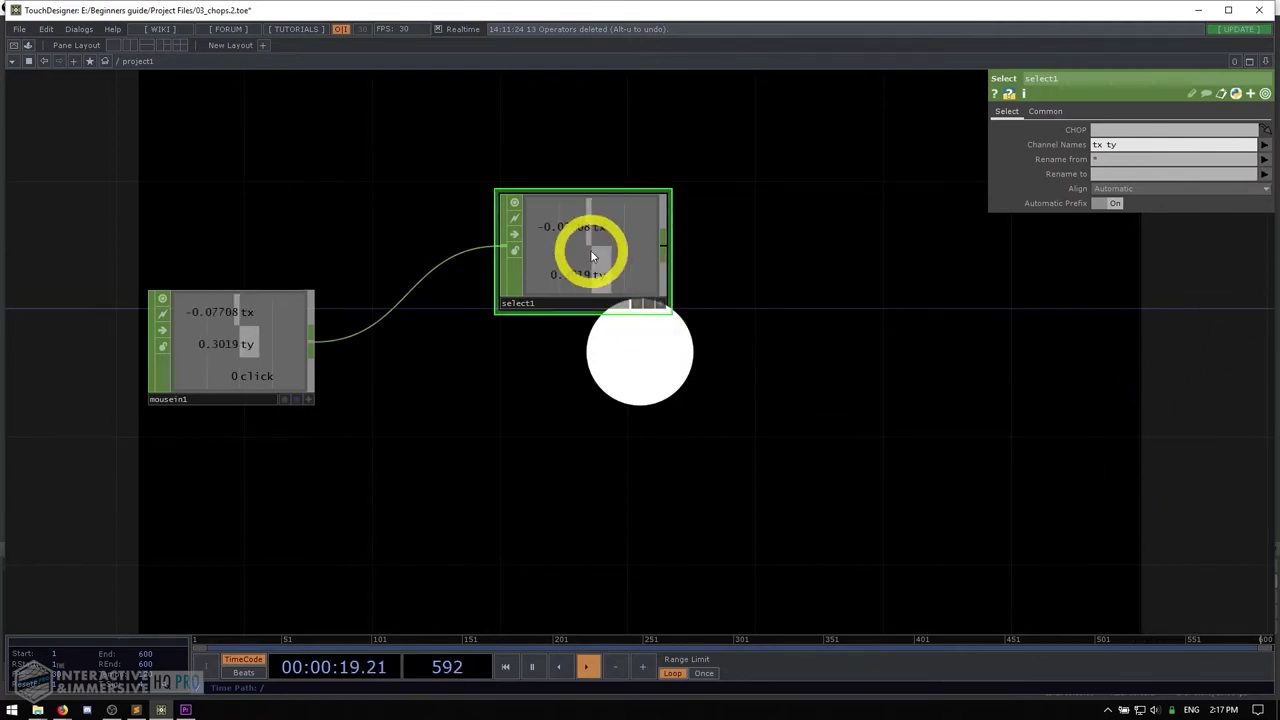
# - Add a second Select CHOP below the first, fed by Mouse In, and choose click as its channel
pyautogui.press('Tab')
pyautogui.write('sel')
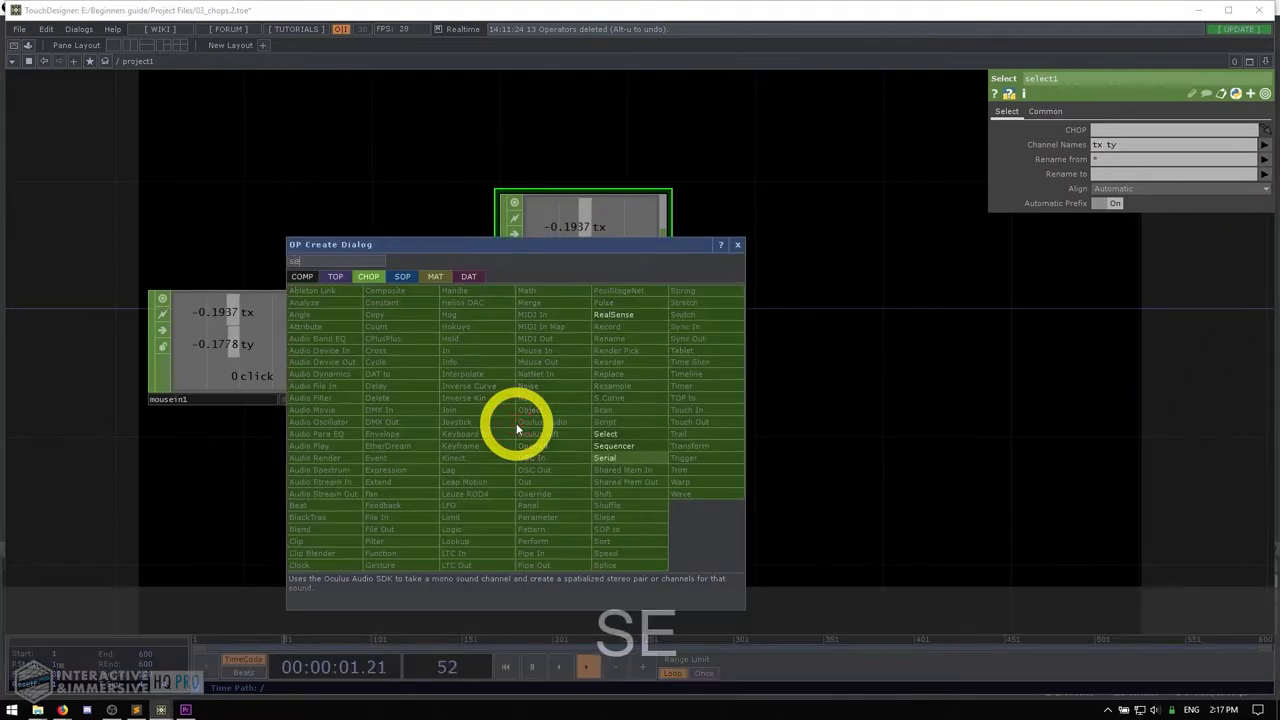
pyautogui.click(600, 434)
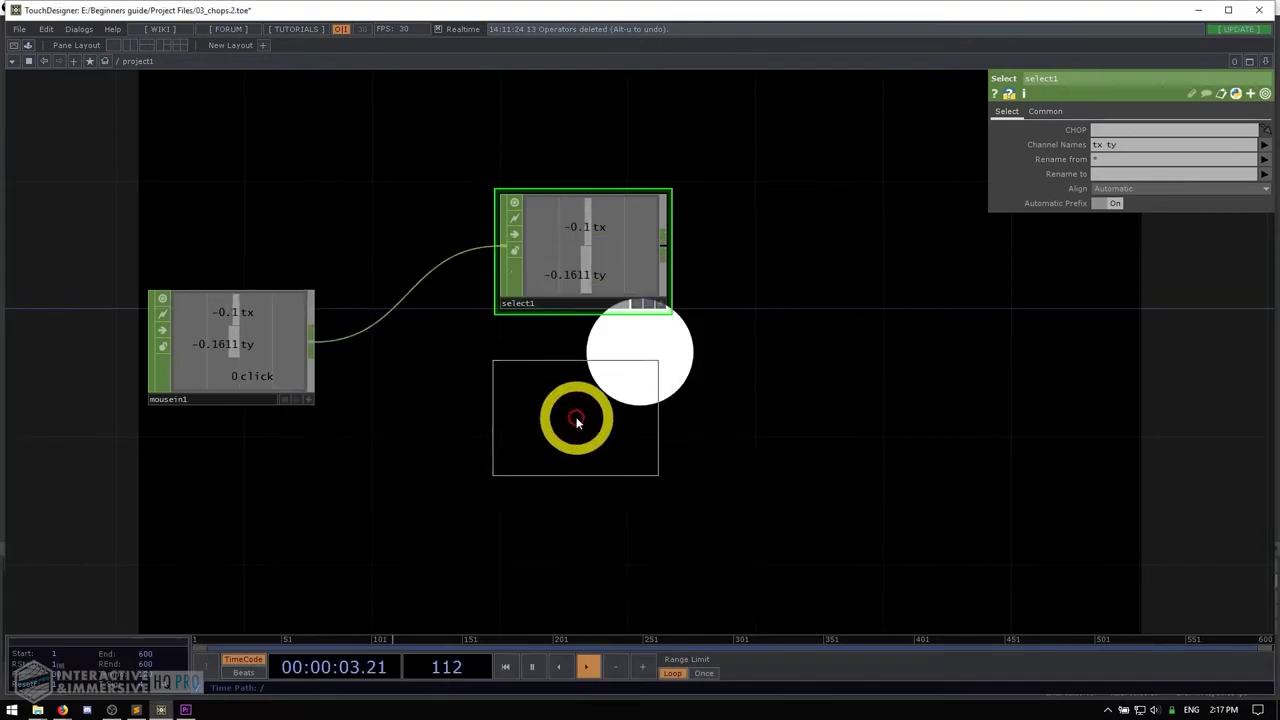
pyautogui.click(573, 420)
pyautogui.moveTo(313, 345); pyautogui.dragTo(518, 408)
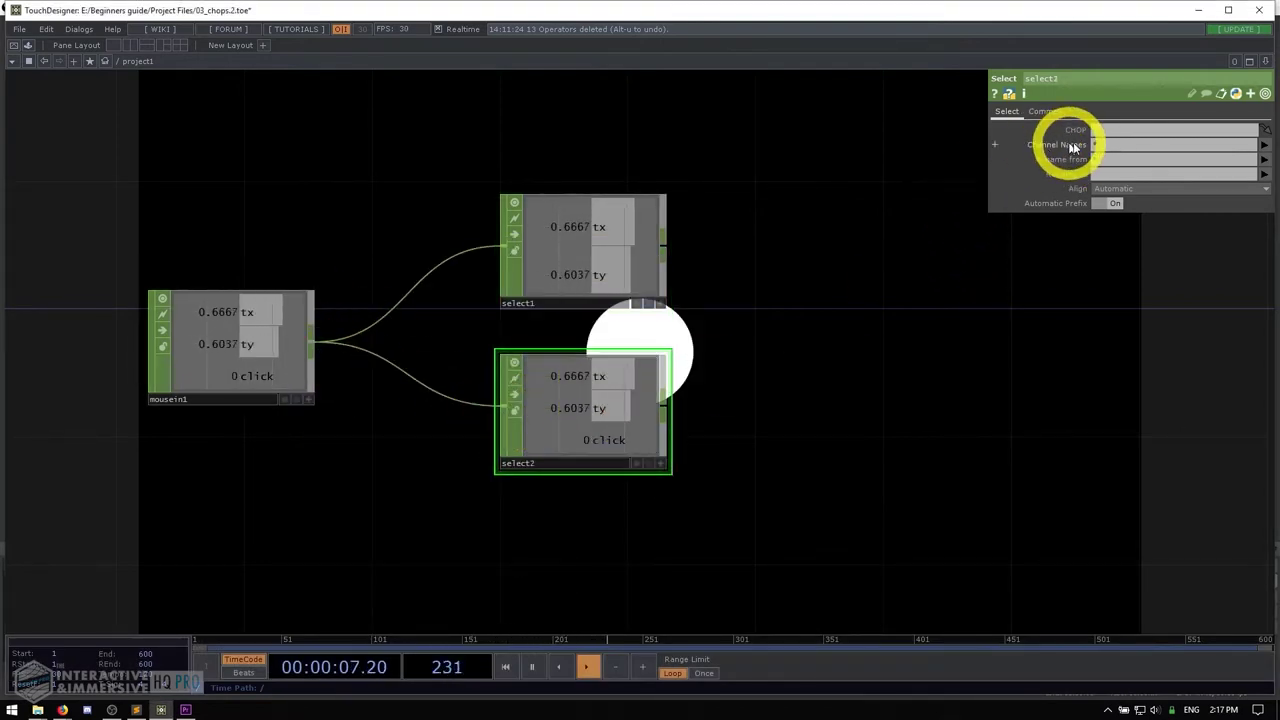
pyautogui.click(1258, 156)
pyautogui.click(1252, 193)
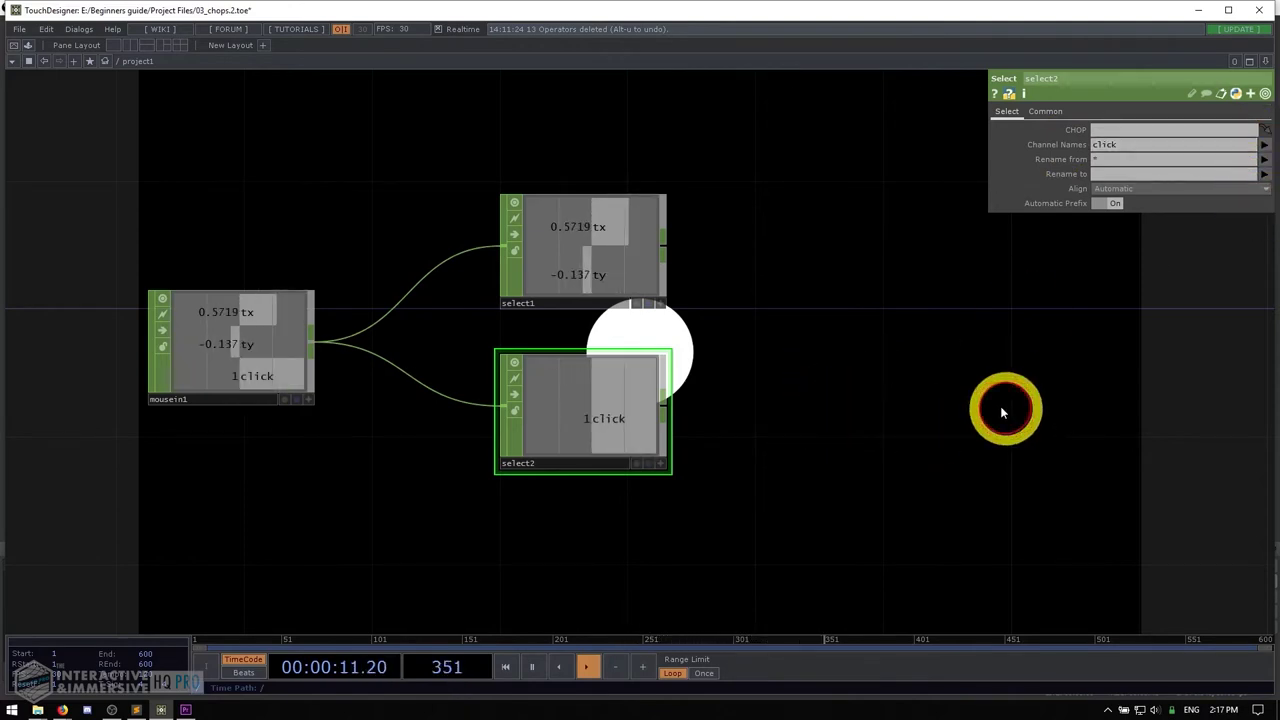
# - Set the Over TOP's Translate to 0.3 in X, keeping Y at 0
pyautogui.moveTo(826, 396); pyautogui.dragTo(429, 414)
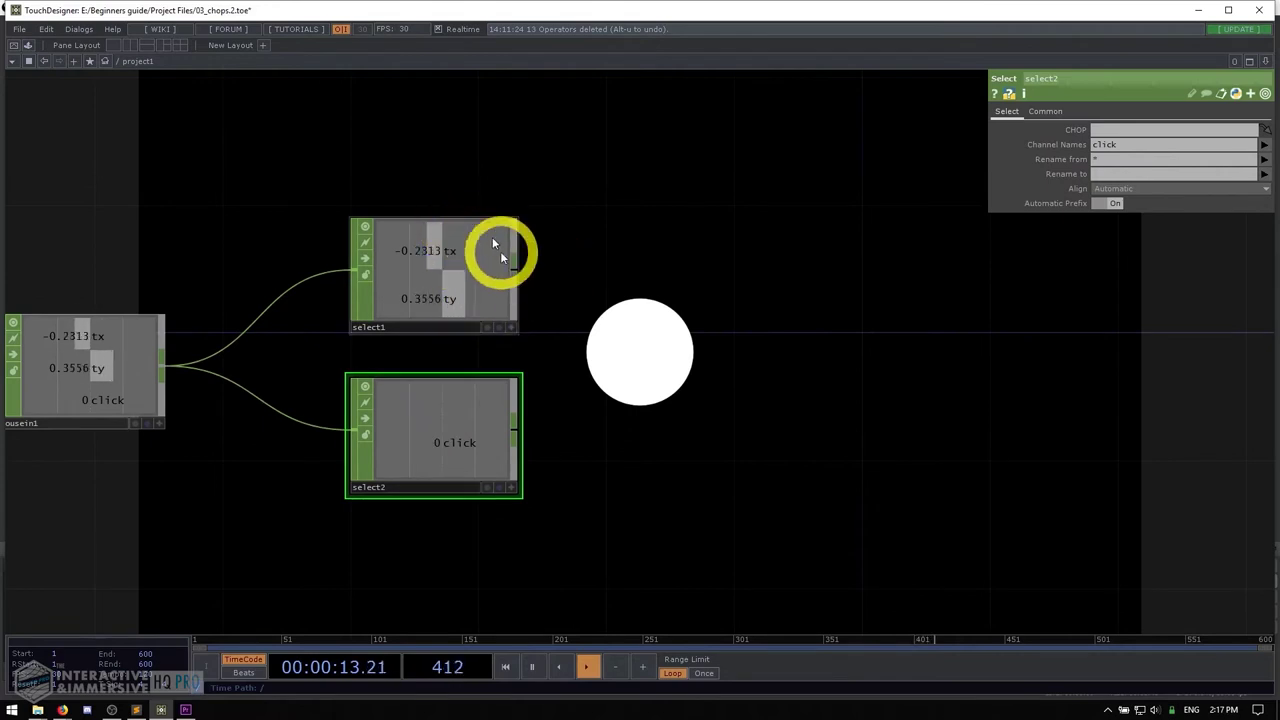
pyautogui.scroll(-3, 500, 251)
pyautogui.moveTo(559, 323); pyautogui.dragTo(741, 270)
pyautogui.scroll(-3, 714, 263)
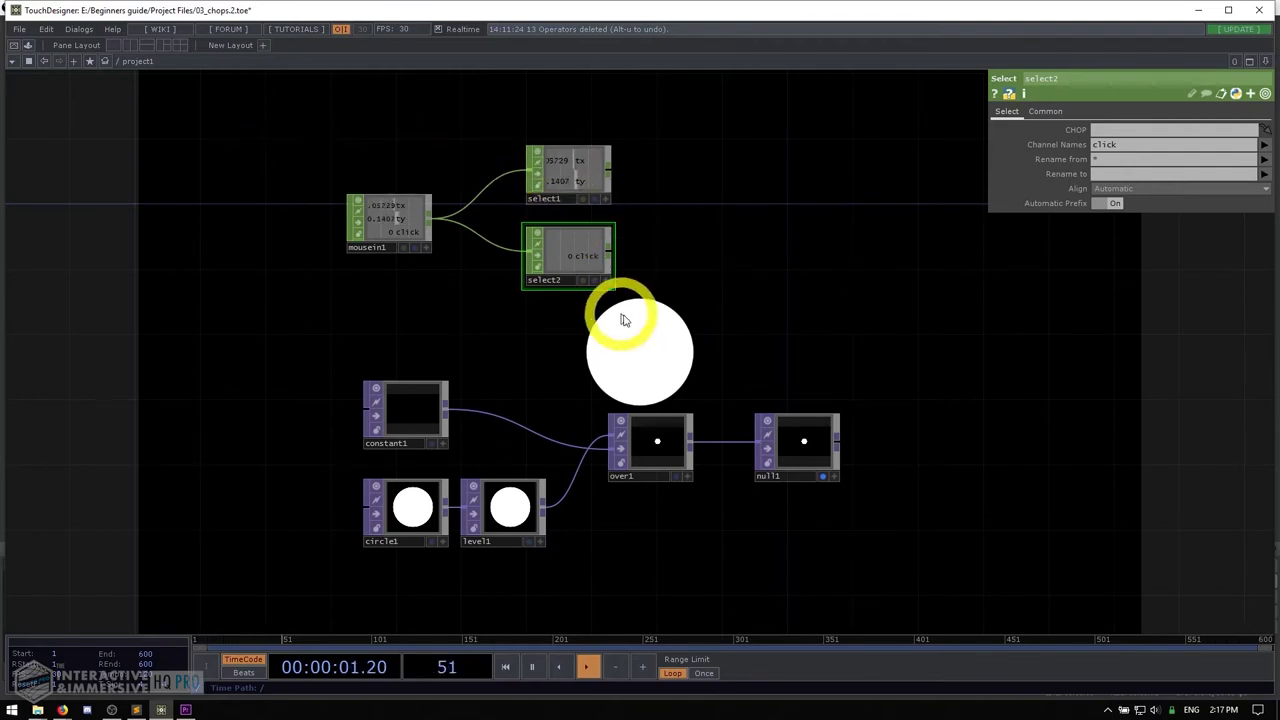
pyautogui.click(656, 440)
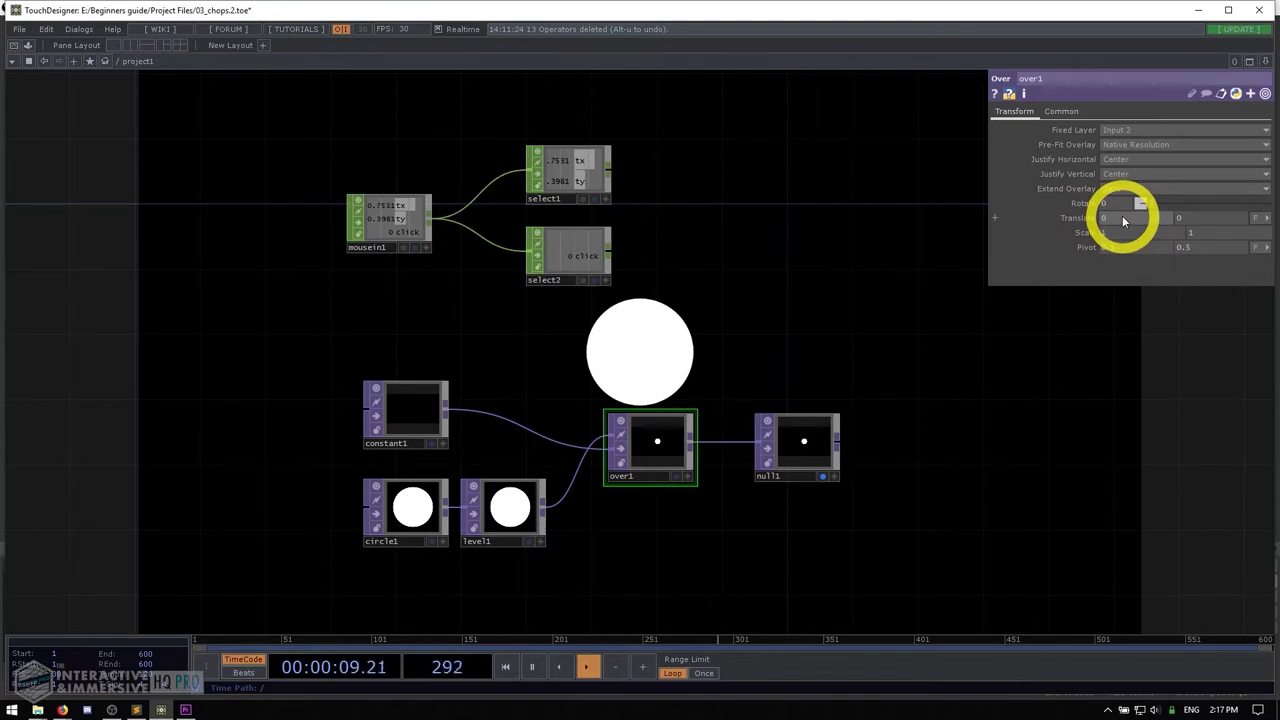
pyautogui.moveTo(1123, 220)
pyautogui.mouseDown(button='middle')
pyautogui.moveTo(1120, 232)
pyautogui.moveTo(1123, 222)
pyautogui.moveTo(982, 218)
pyautogui.moveTo(1271, 209)
pyautogui.moveTo(1089, 223)
pyautogui.moveTo(1111, 211)
pyautogui.moveTo(1120, 223)
pyautogui.mouseUp(button='middle')
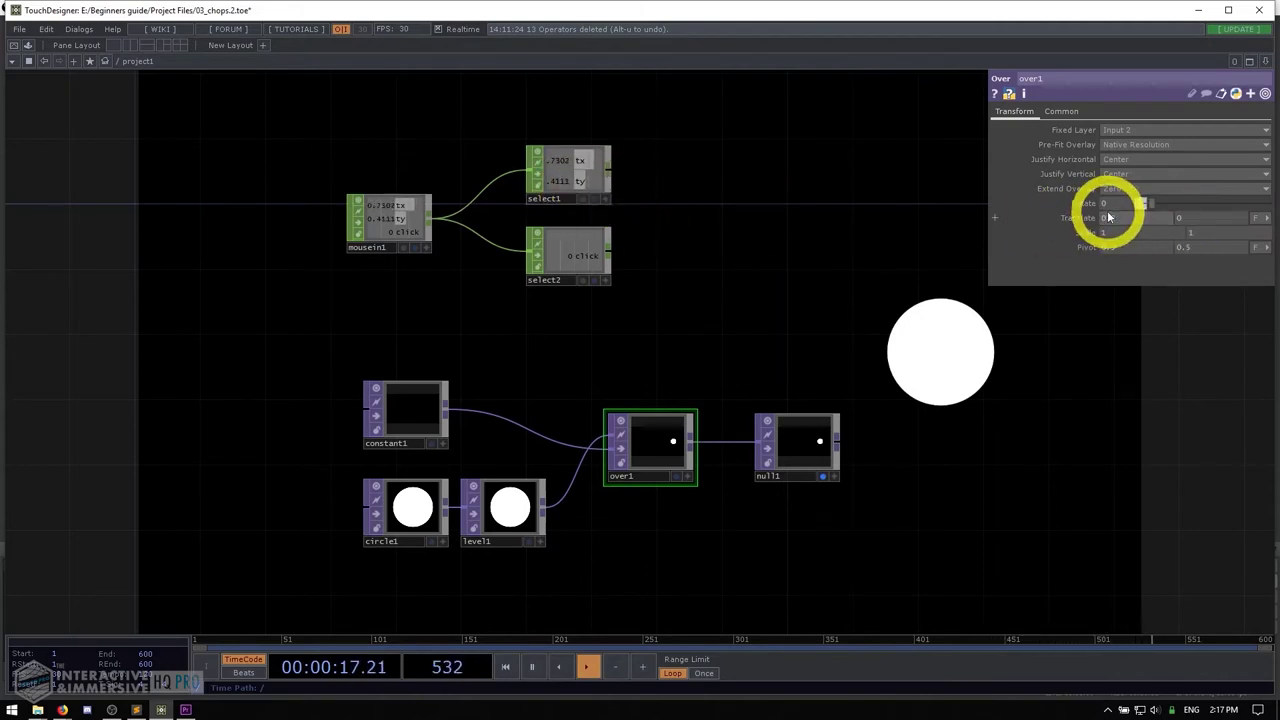
pyautogui.moveTo(1187, 226)
pyautogui.mouseDown(button='middle')
pyautogui.moveTo(1180, 234)
pyautogui.moveTo(1249, 234)
pyautogui.moveTo(634, 228)
pyautogui.moveTo(1180, 223)
pyautogui.mouseUp(button='middle')
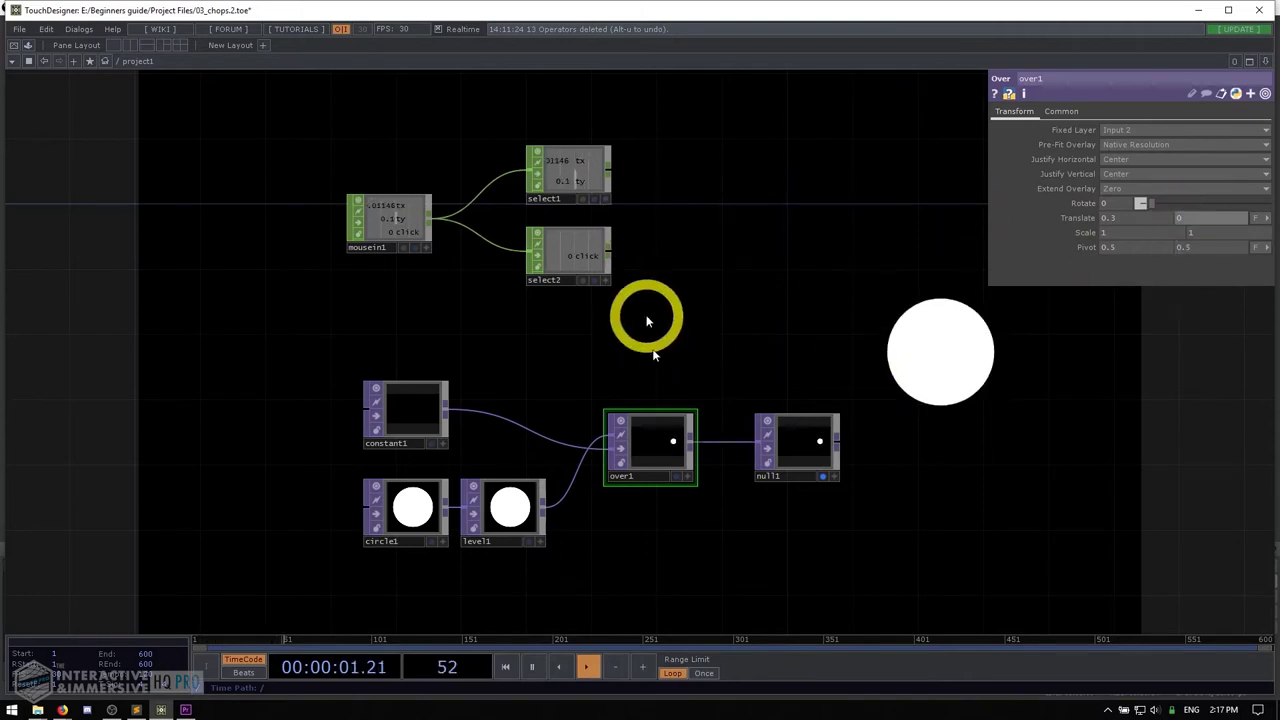
# - Set the Level TOP's post opacity to 0.99
pyautogui.click(511, 509)
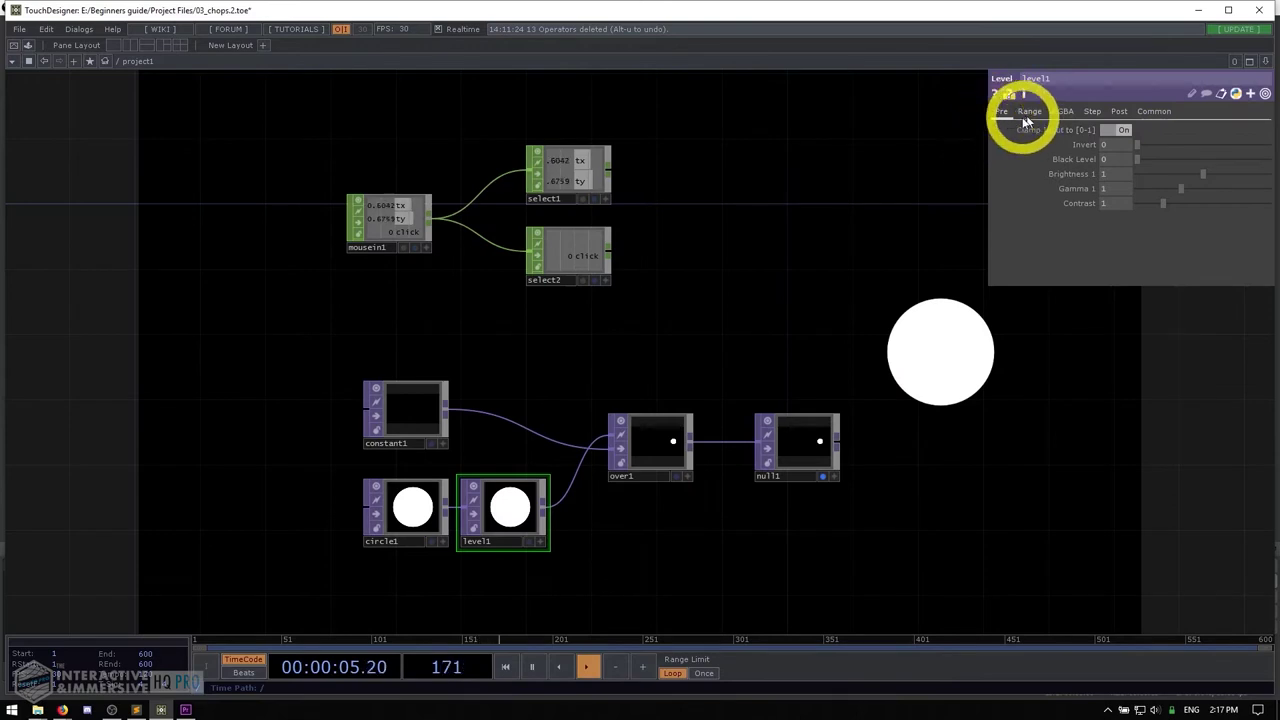
pyautogui.click(1121, 110)
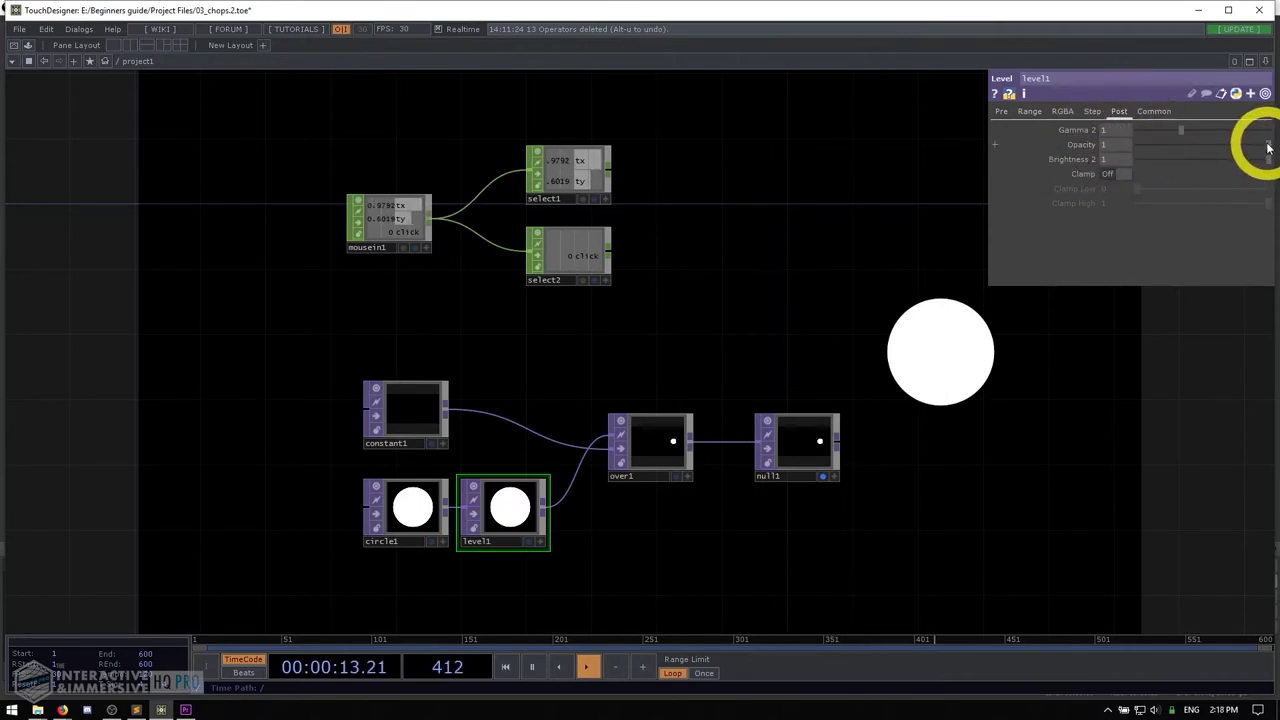
pyautogui.moveTo(1268, 147)
pyautogui.mouseDown()
pyautogui.moveTo(720, 149)
pyautogui.moveTo(1184, 160)
pyautogui.moveTo(1278, 147)
pyautogui.mouseUp()
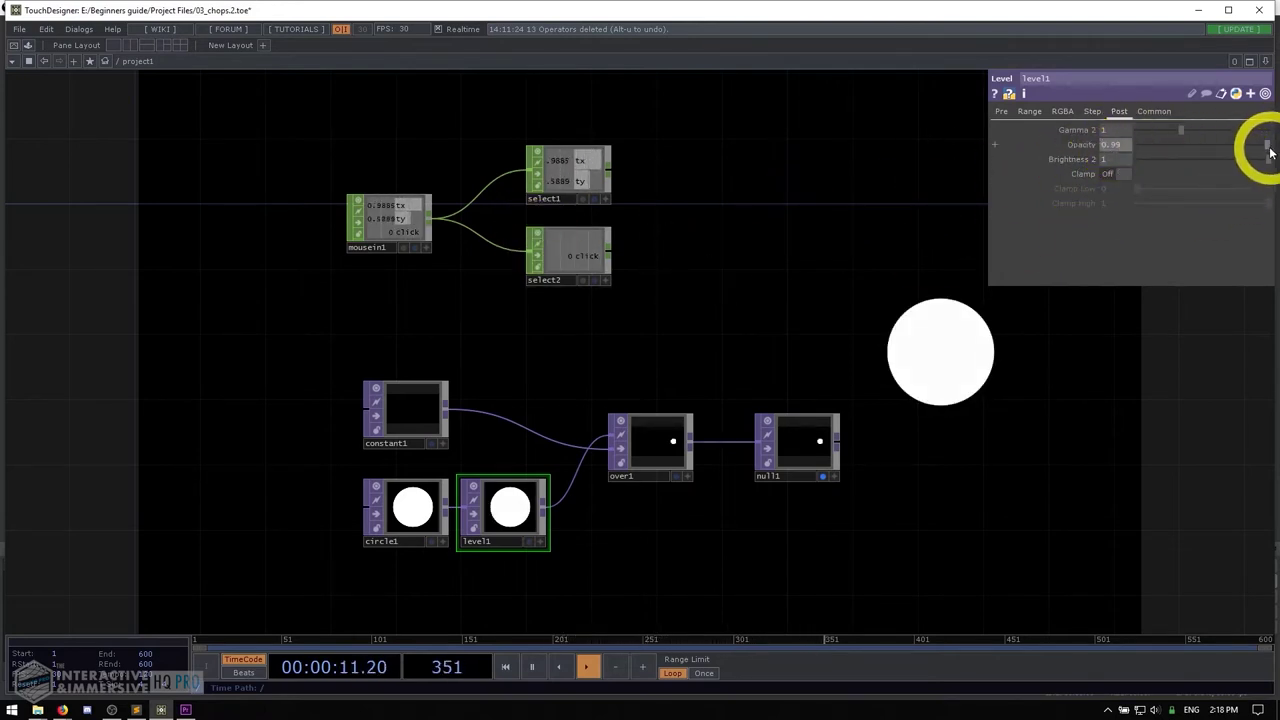
# - Move the Mouse In and both Select CHOPs together to the left to free space after them
pyautogui.click(566, 162)
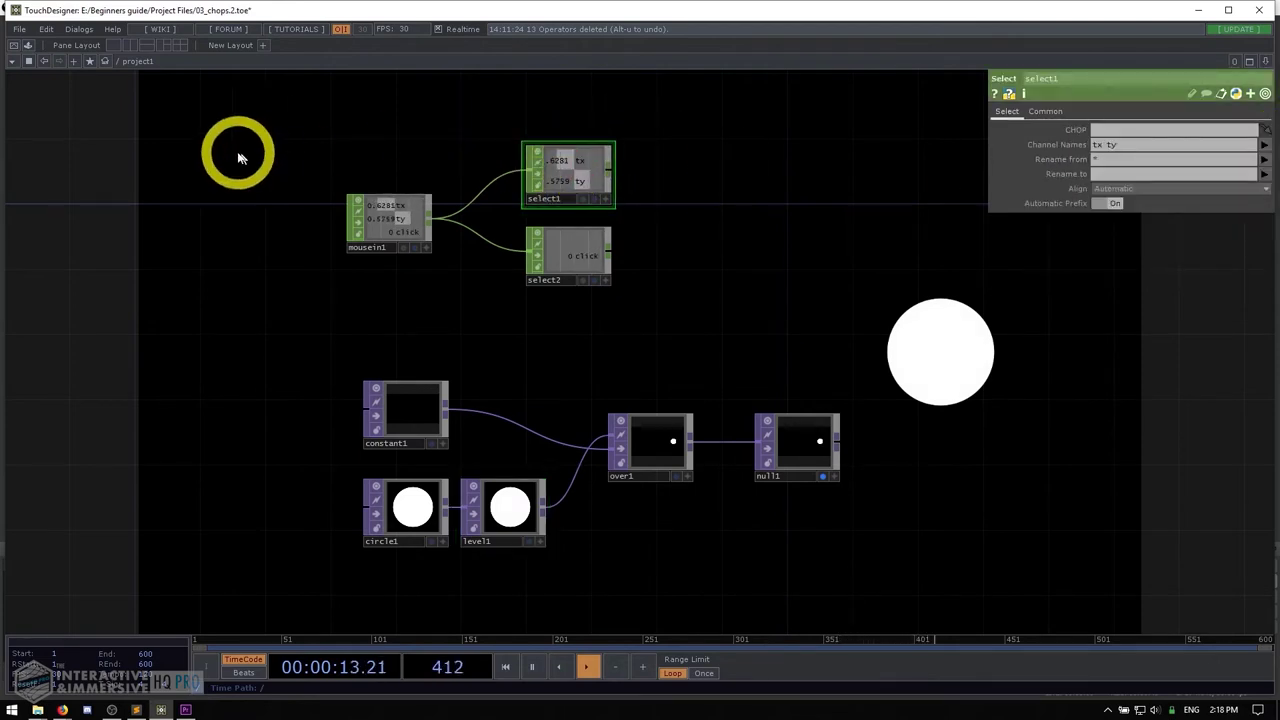
pyautogui.moveTo(280, 124); pyautogui.dragTo(709, 326)
pyautogui.moveTo(711, 318); pyautogui.dragTo(711, 318)
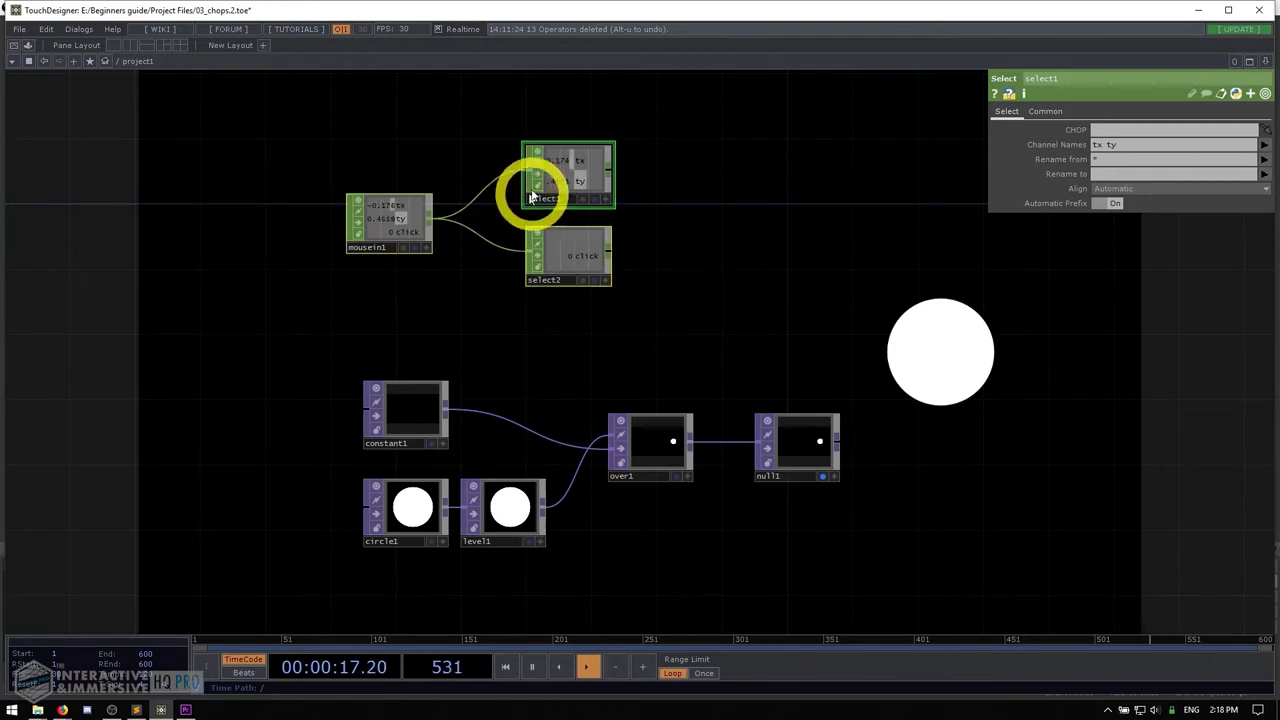
pyautogui.moveTo(590, 166); pyautogui.dragTo(390, 166)
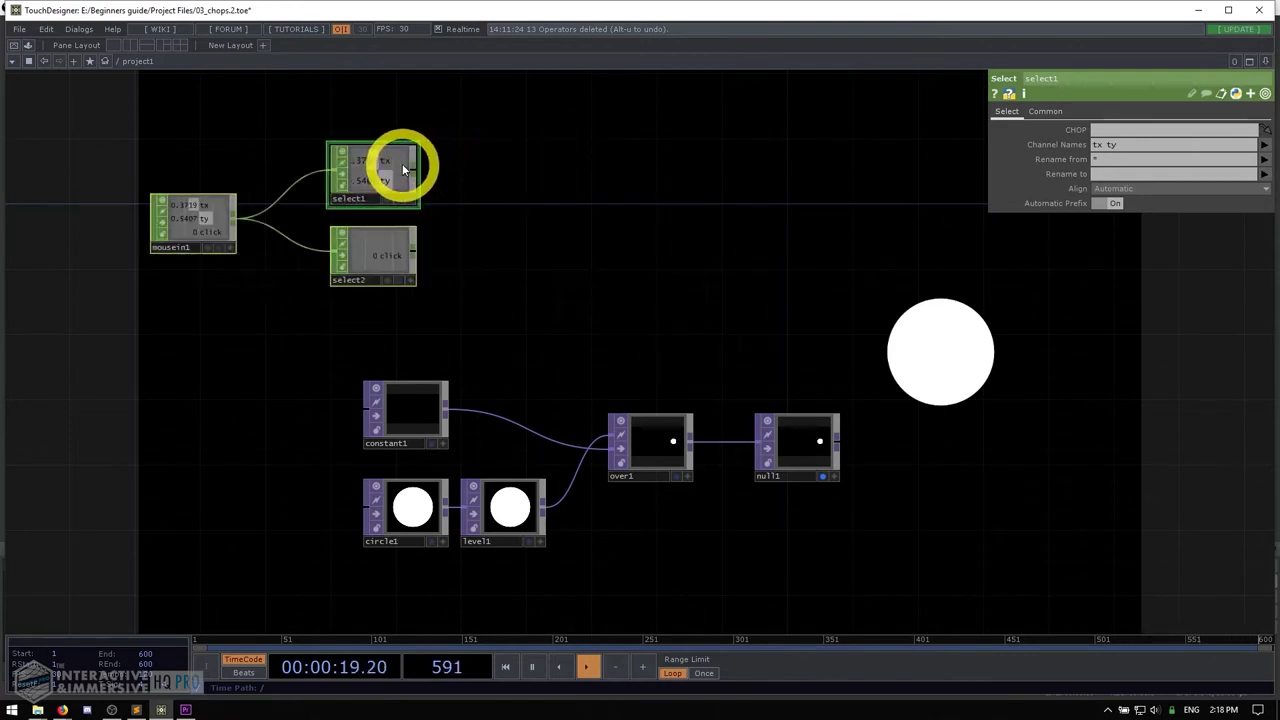
# - Add a Null CHOP in line with the tx/ty Select CHOP, above the Over TOP
pyautogui.moveTo(455, 120); pyautogui.dragTo(416, 181)
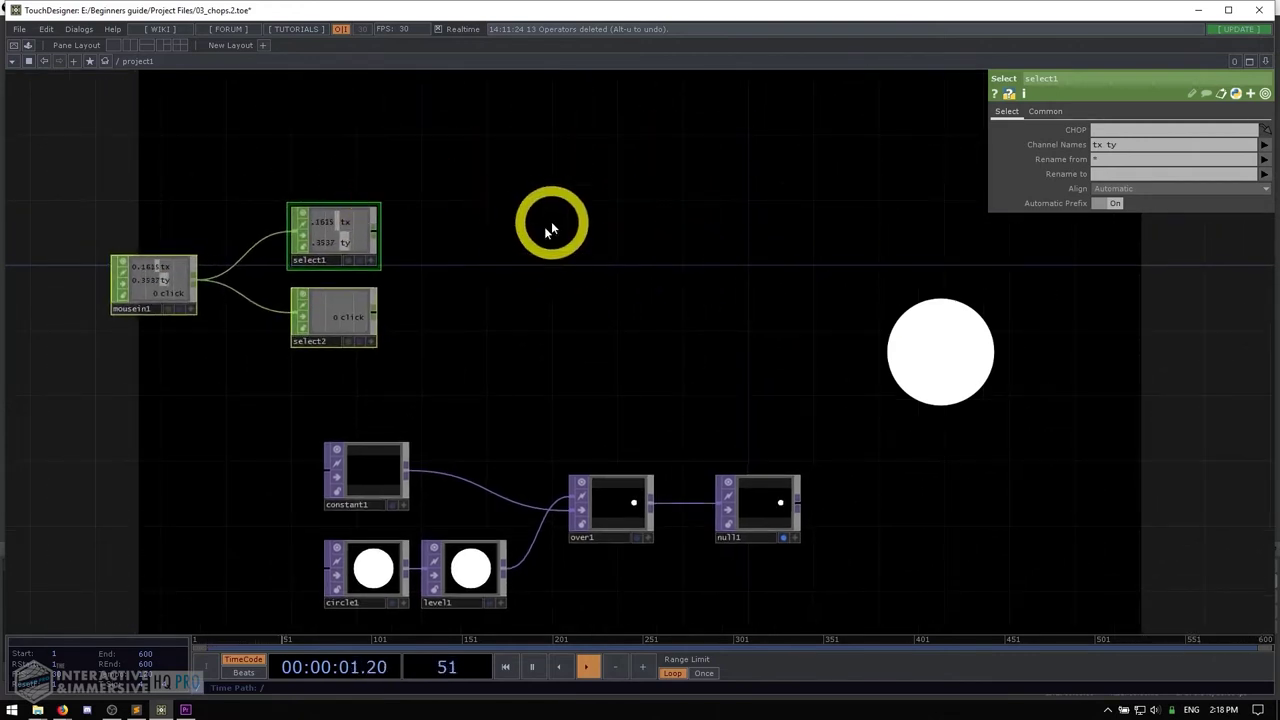
pyautogui.press('Tab')
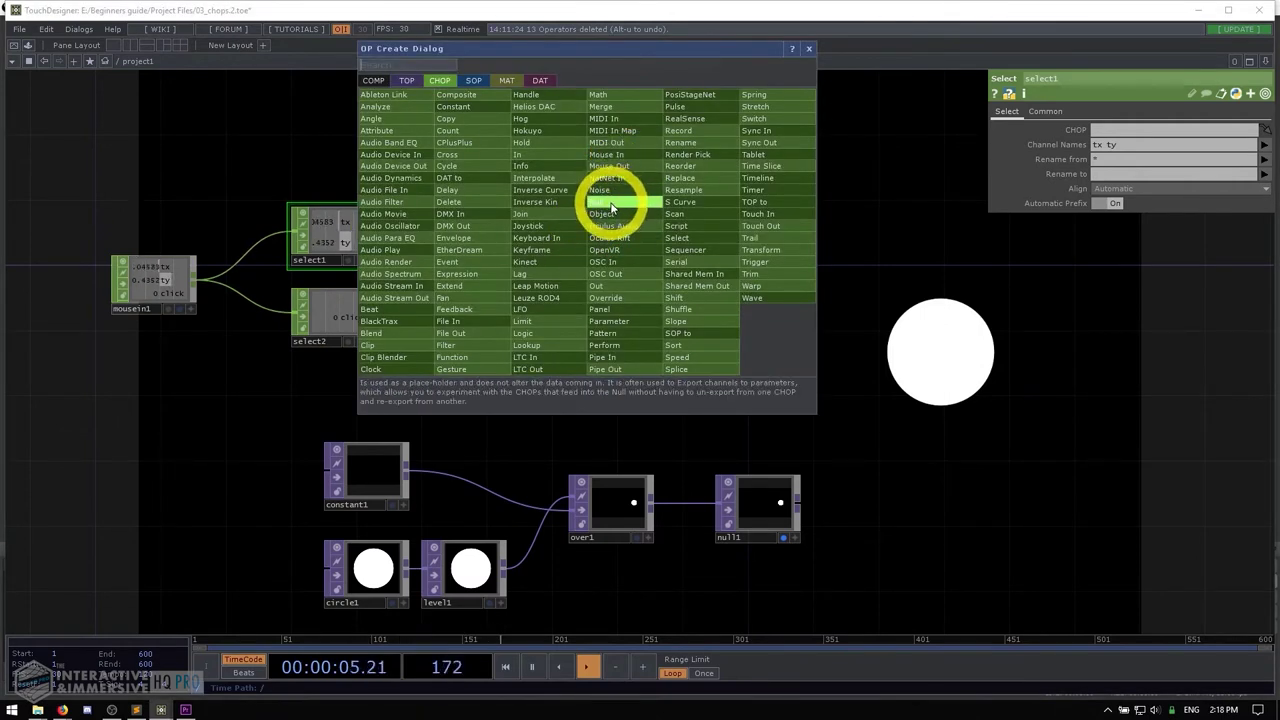
pyautogui.click(608, 201)
pyautogui.click(609, 246)
pyautogui.moveTo(608, 241); pyautogui.dragTo(612, 234)
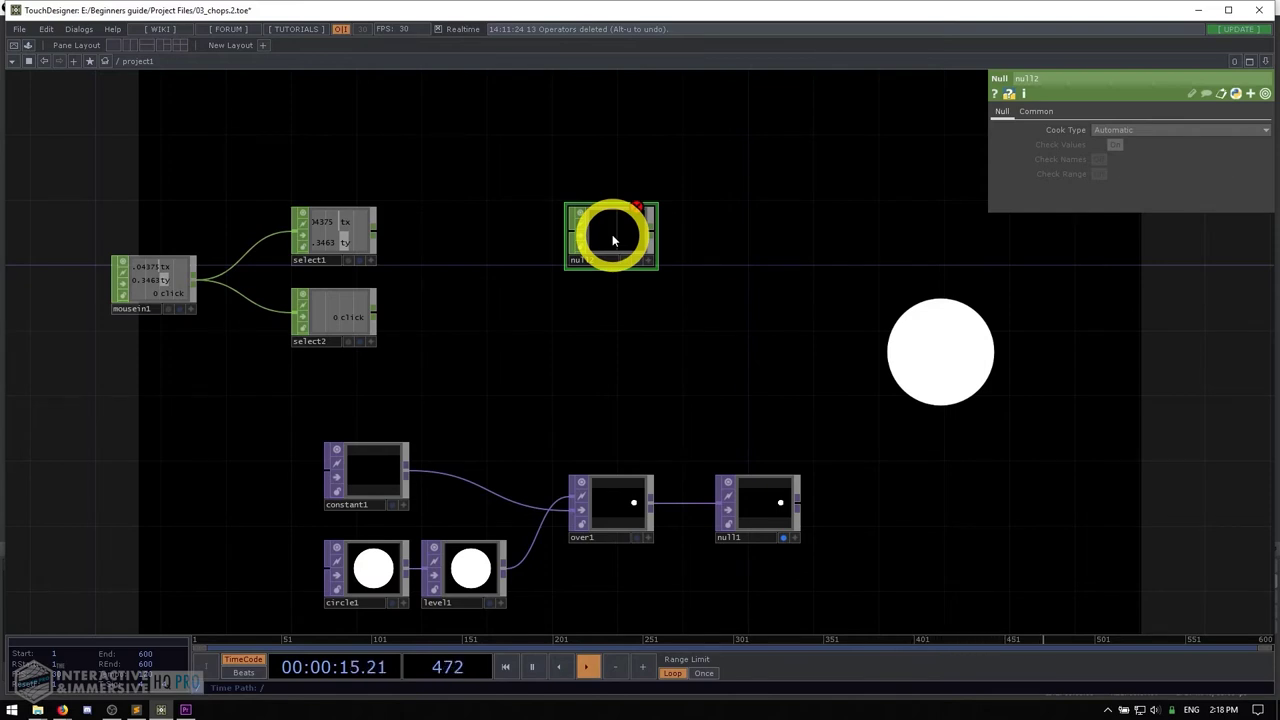
# - Connect the tx/ty Select CHOP's output to the new Null CHOP's input
pyautogui.click(612, 495)
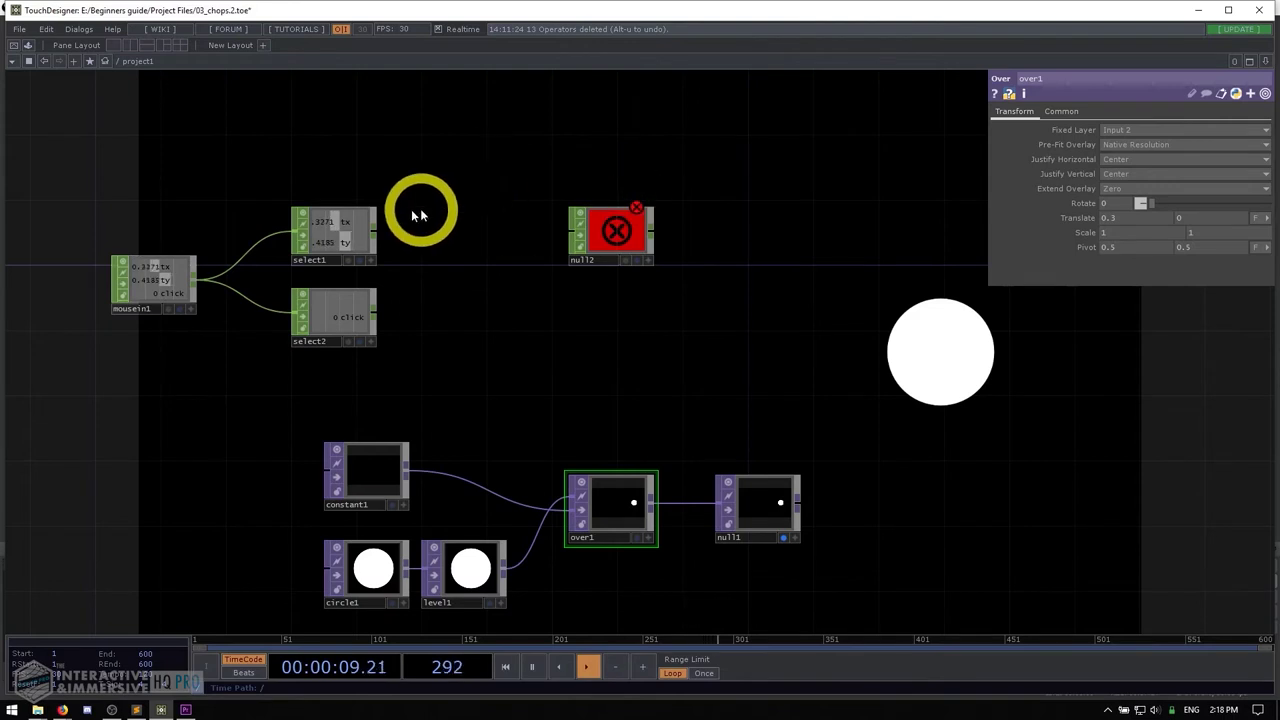
pyautogui.click(353, 226)
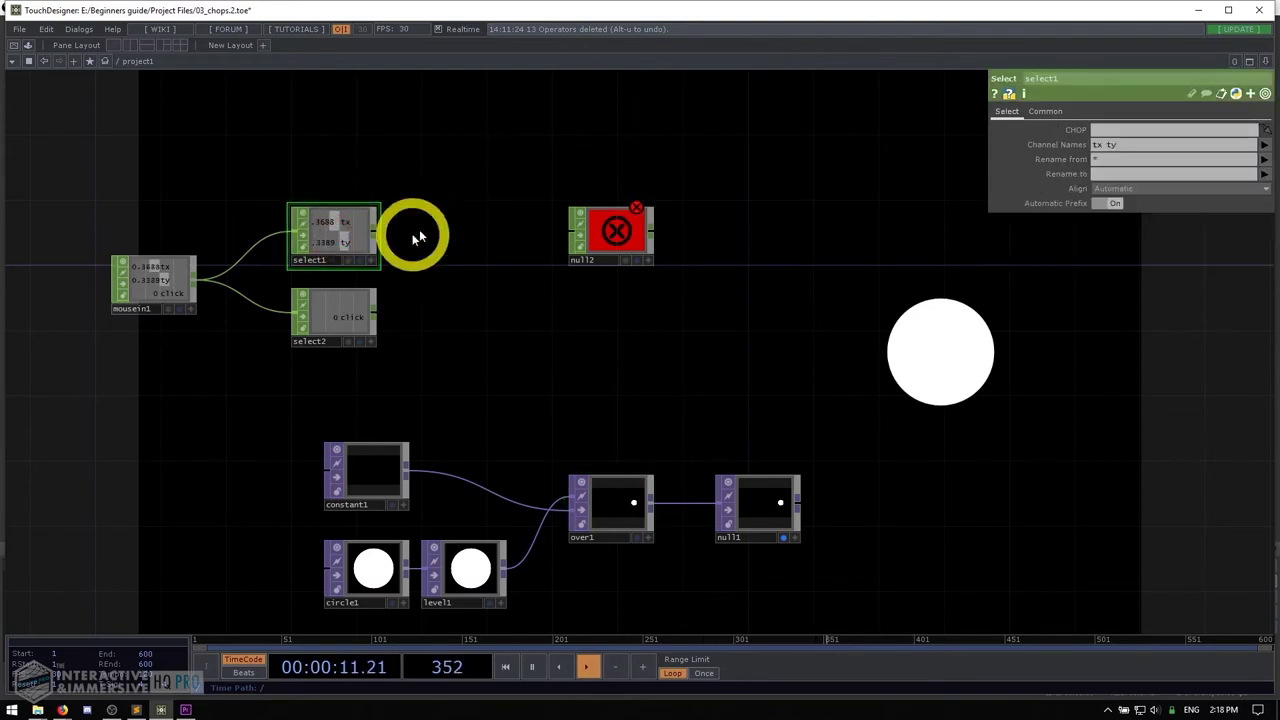
pyautogui.click(336, 238)
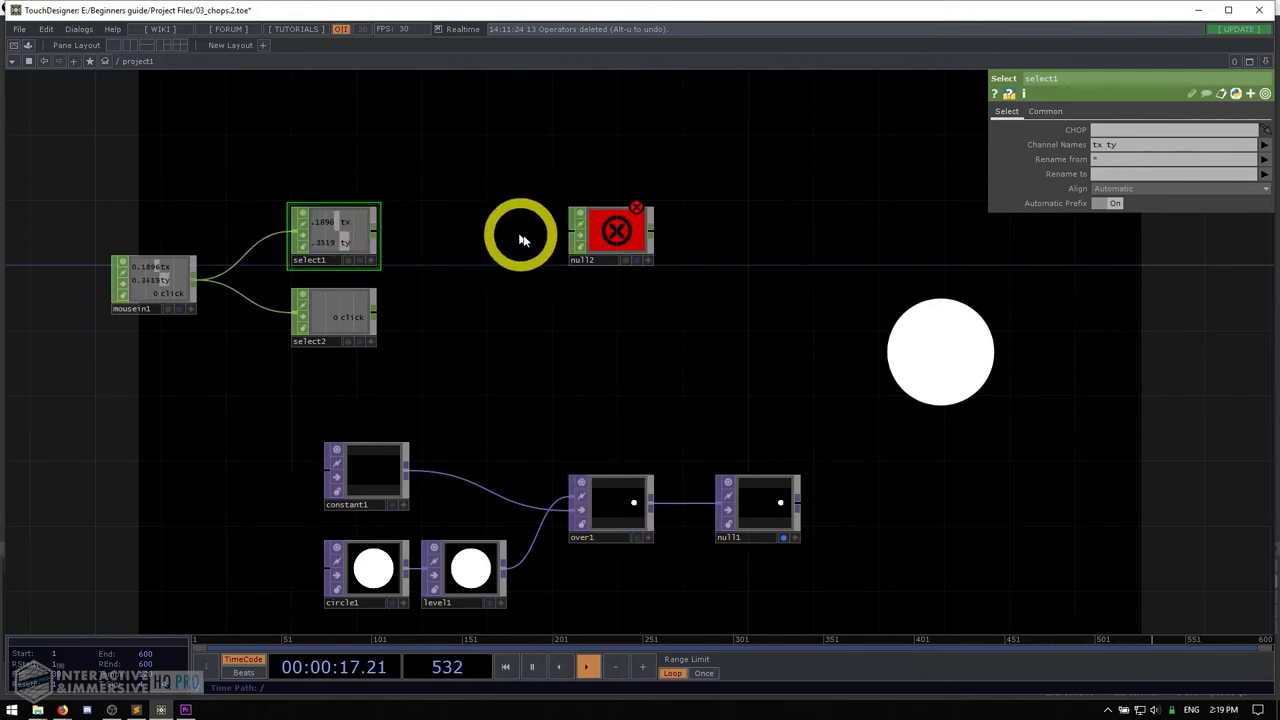
pyautogui.click(616, 503)
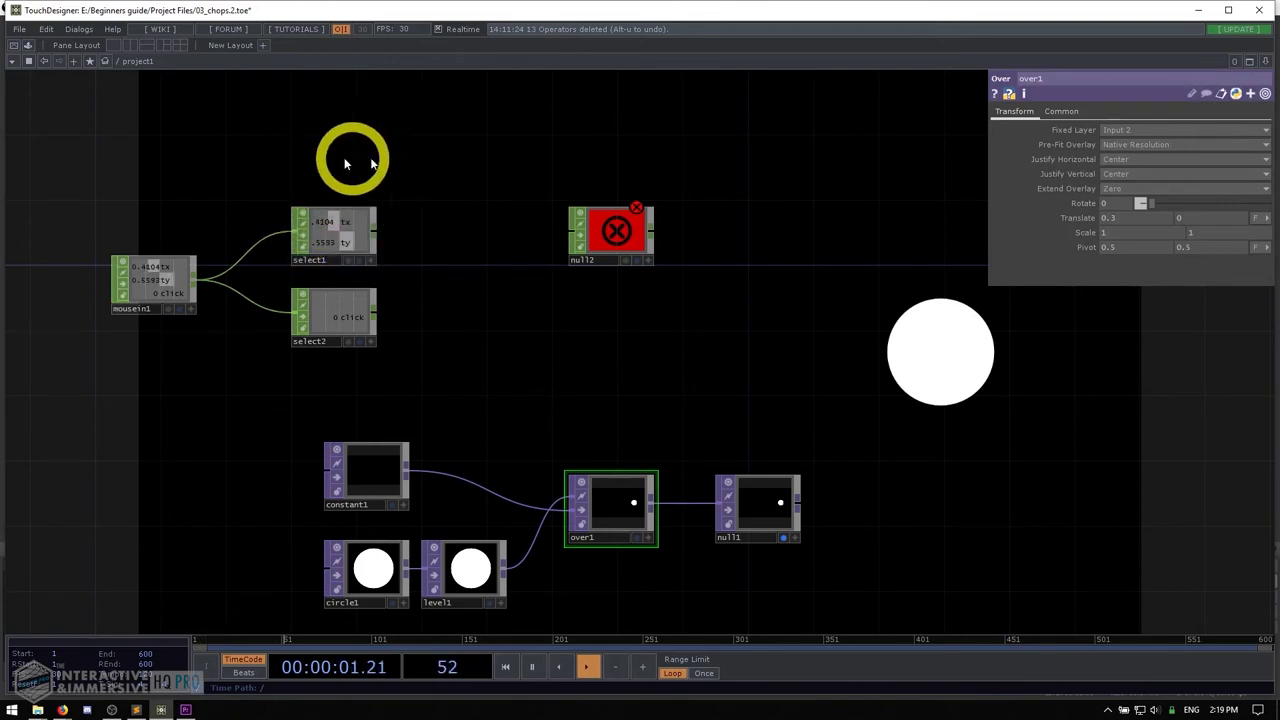
pyautogui.click(630, 233)
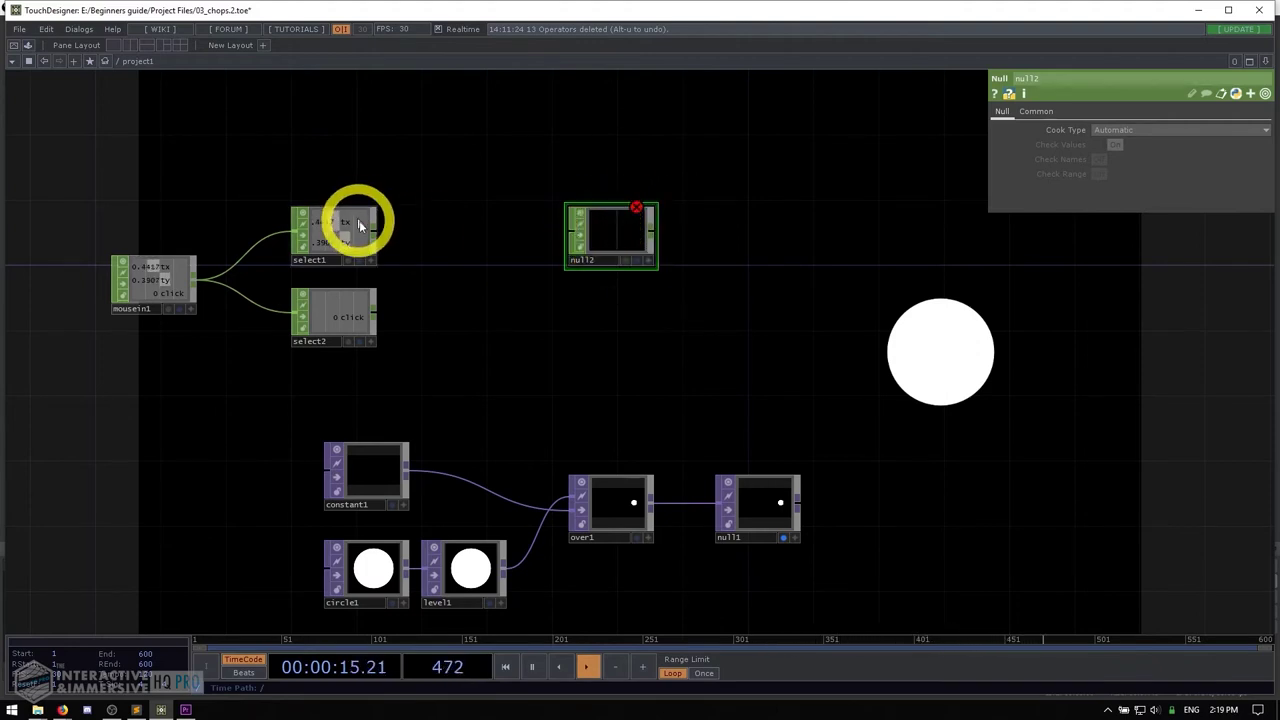
pyautogui.moveTo(377, 233); pyautogui.dragTo(574, 232)
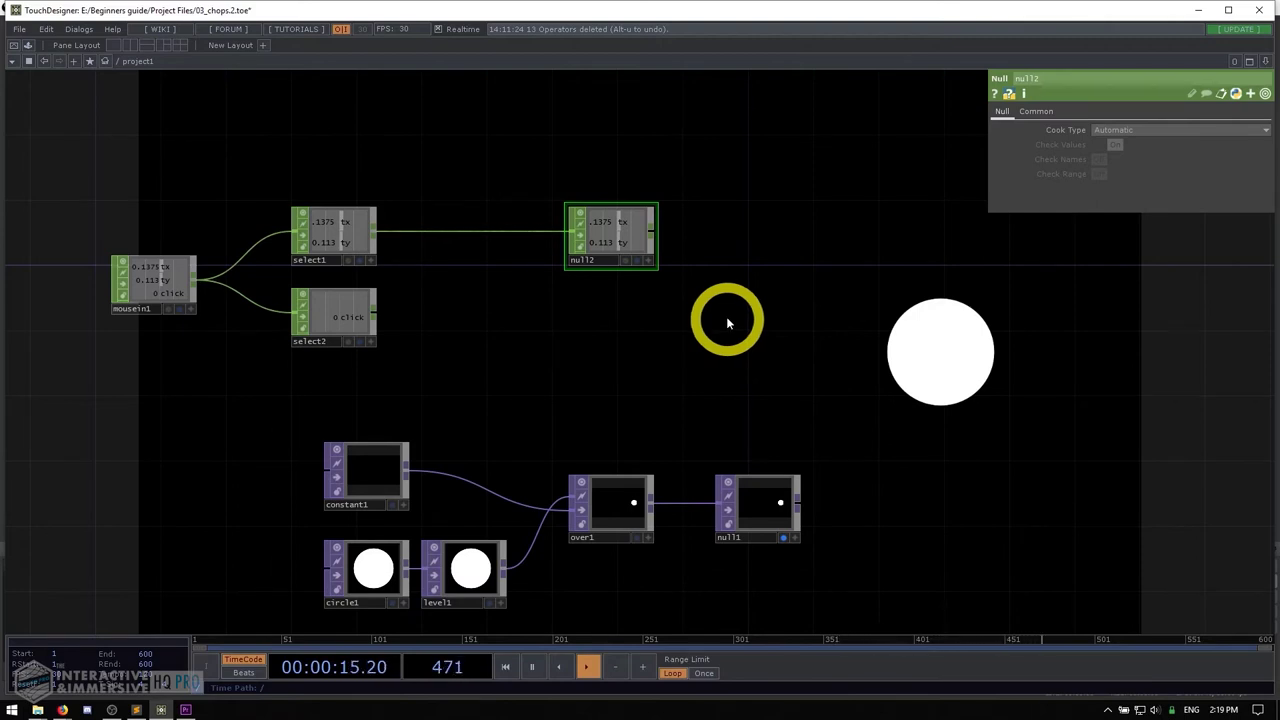
# - Link the Null CHOP's tx channel to the Over TOP's Translate X as a Relative CHOP Reference
pyautogui.click(604, 505)
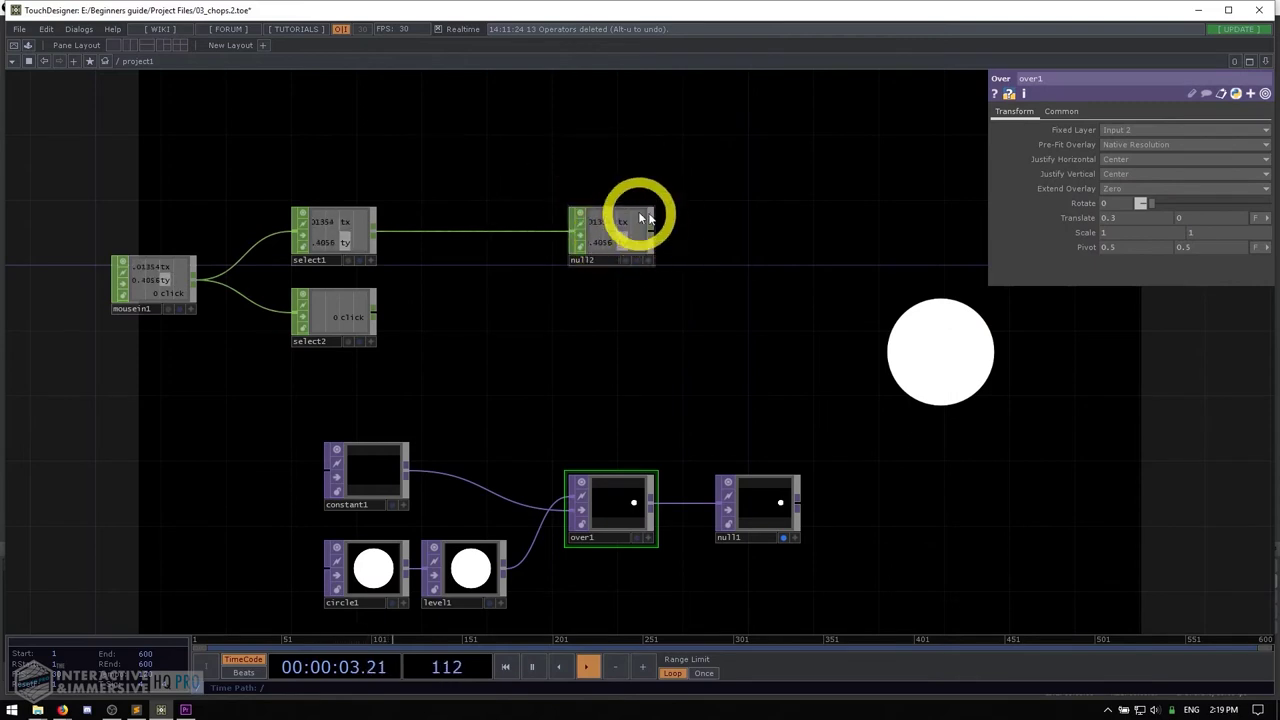
pyautogui.scroll(3, 700, 294)
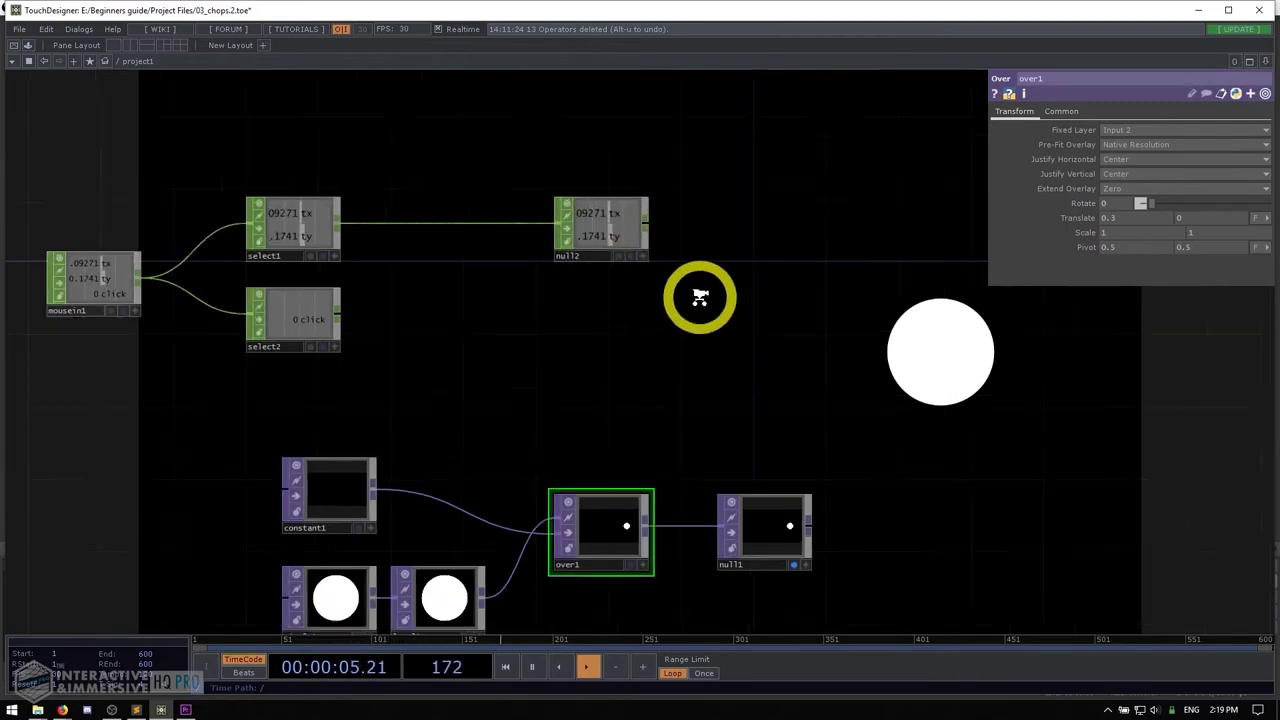
pyautogui.moveTo(700, 363); pyautogui.dragTo(657, 297)
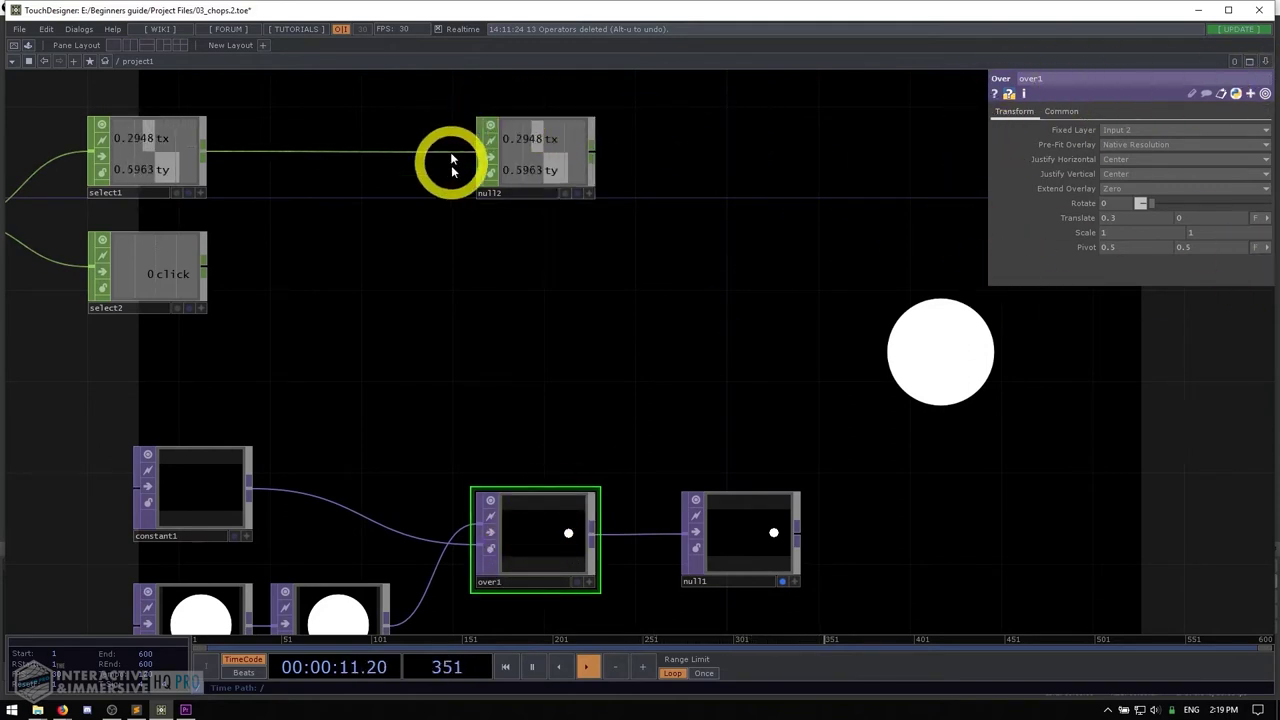
pyautogui.click(590, 194)
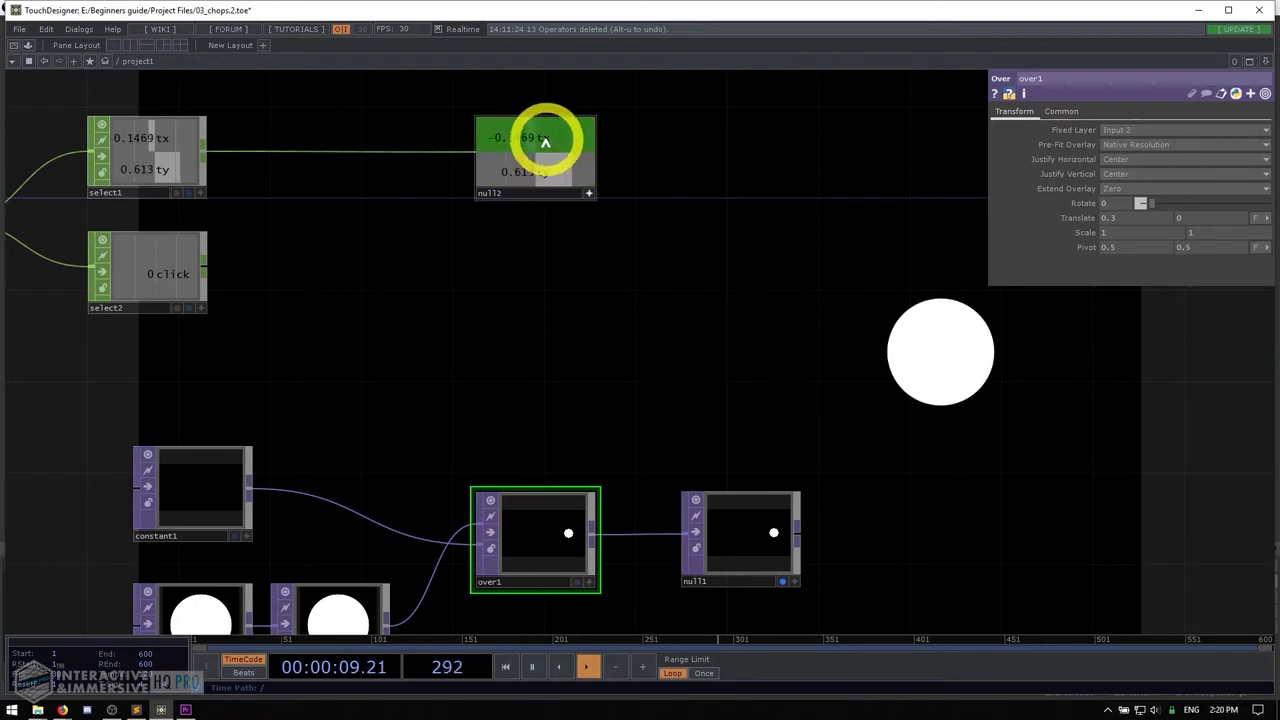
pyautogui.moveTo(546, 140); pyautogui.dragTo(540, 137)
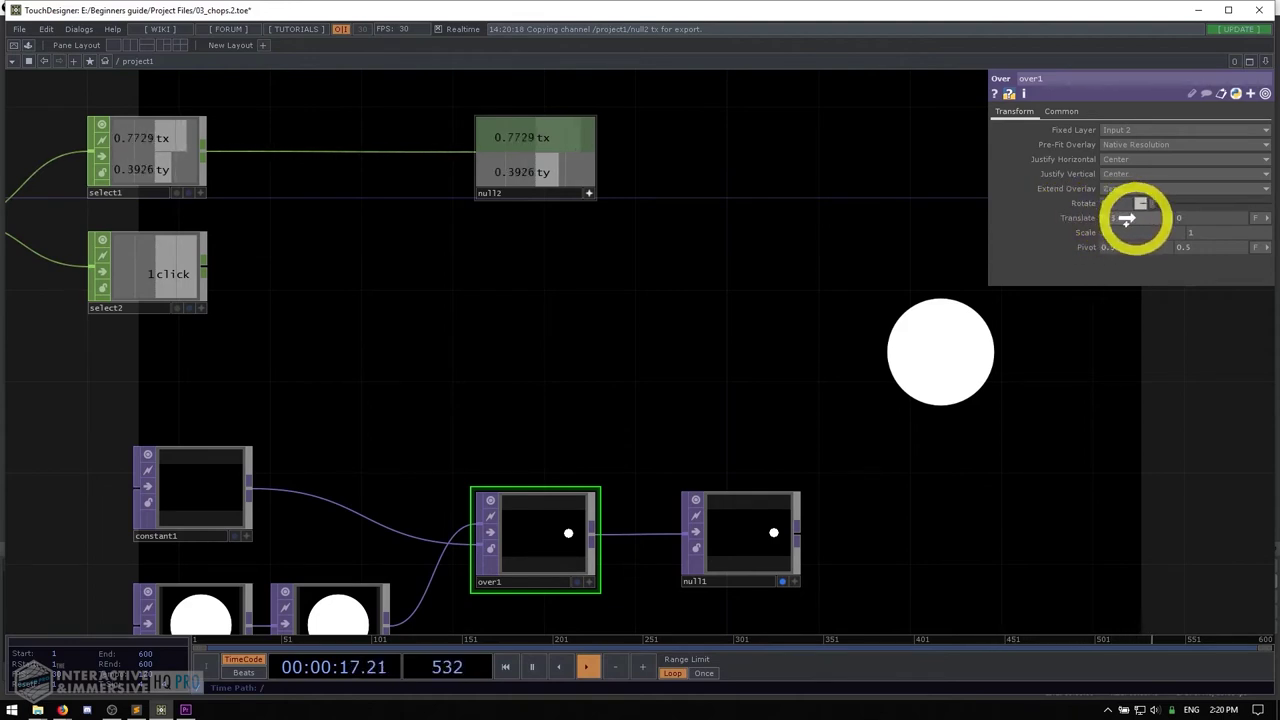
pyautogui.moveTo(1122, 220); pyautogui.dragTo(1124, 218)
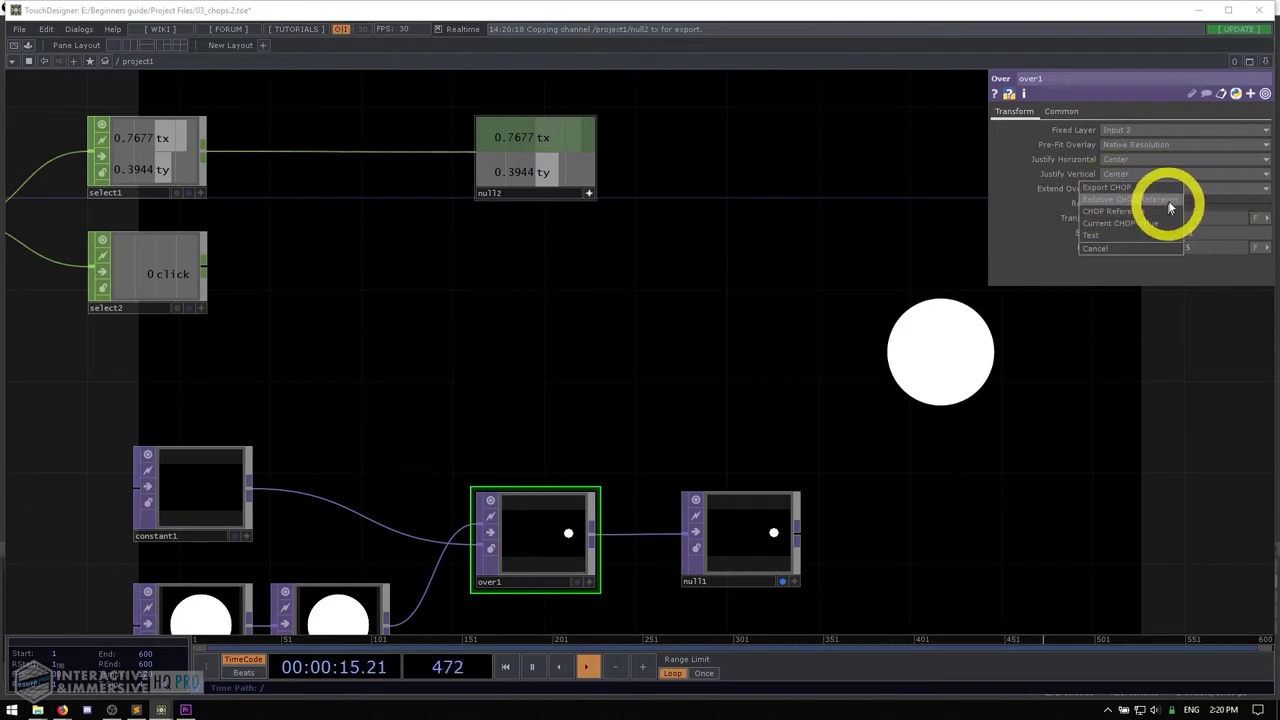
pyautogui.click(1106, 201)
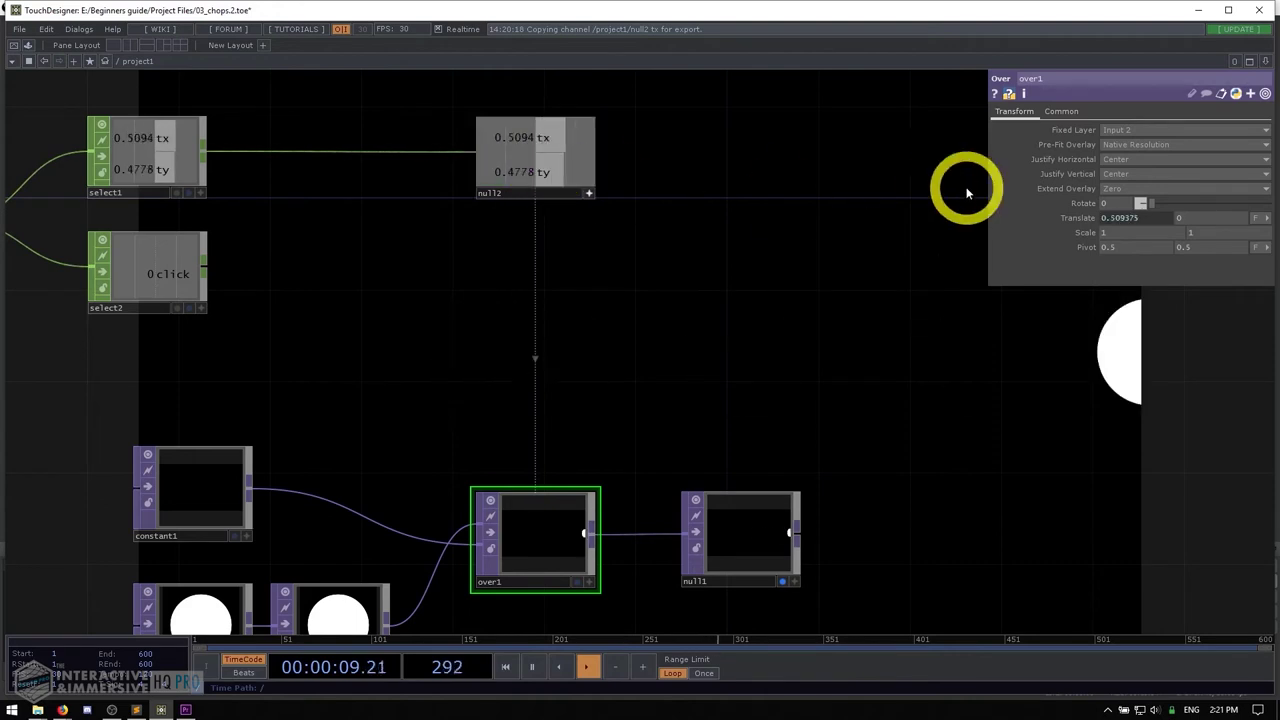
# - Link the Null CHOP's ty channel to the Over TOP's Translate Y as a Relative CHOP Reference
pyautogui.click(572, 510)
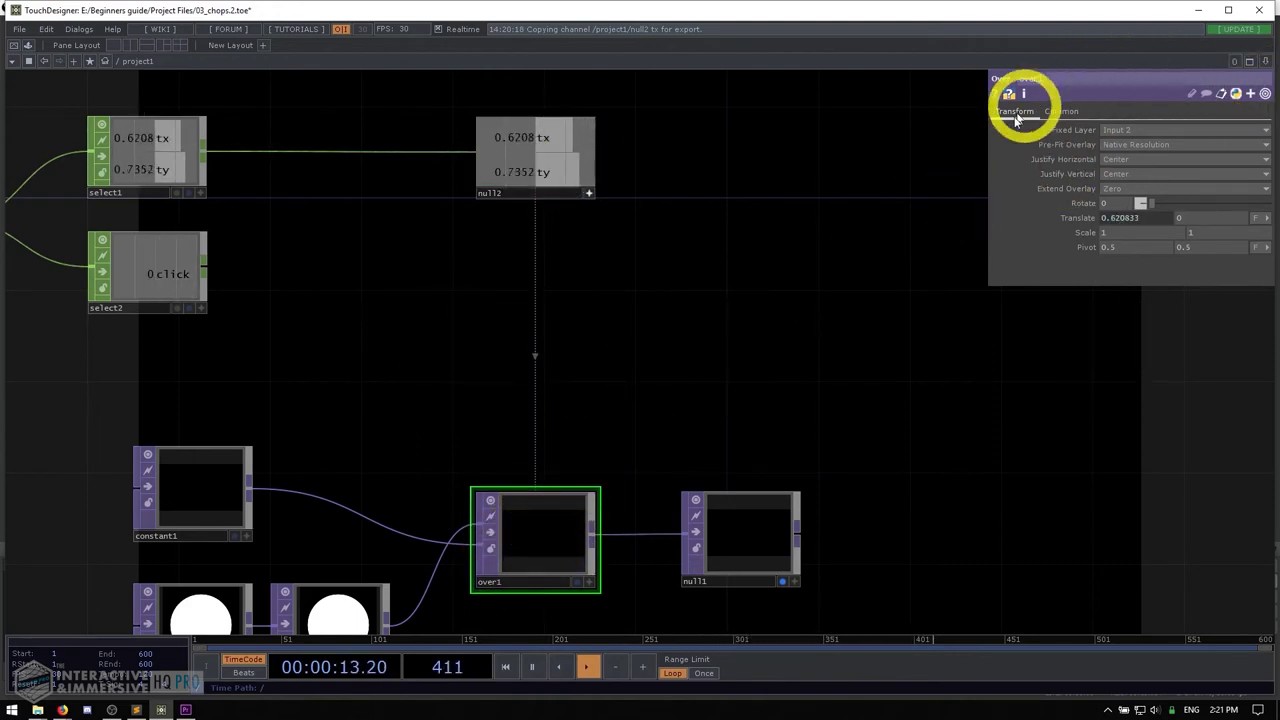
pyautogui.moveTo(558, 170); pyautogui.dragTo(1018, 210)
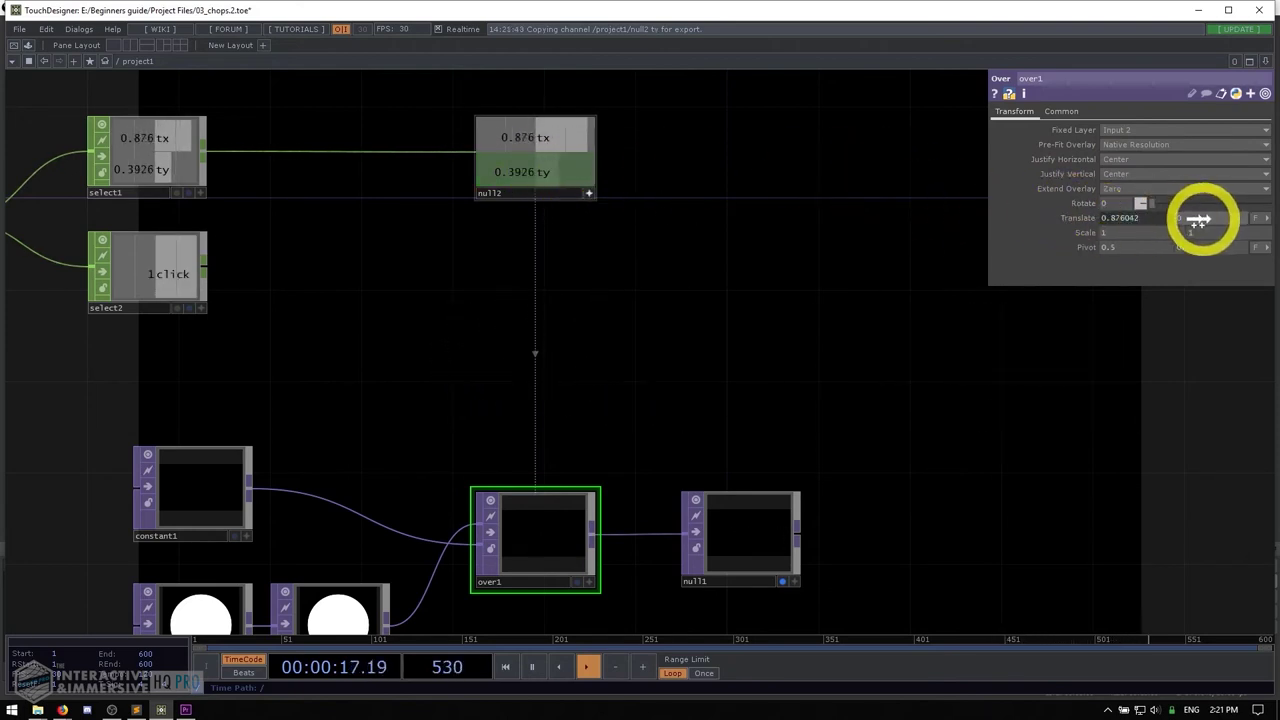
pyautogui.moveTo(1203, 219); pyautogui.dragTo(1205, 220)
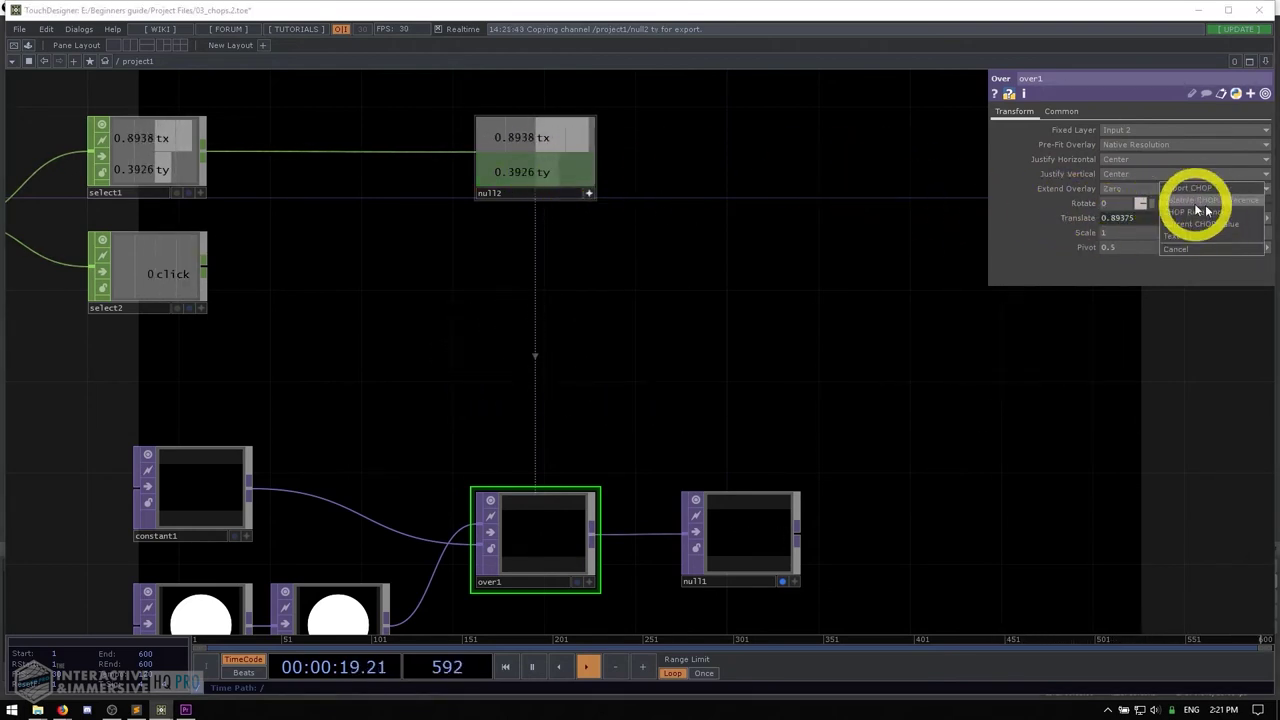
pyautogui.click(1181, 204)
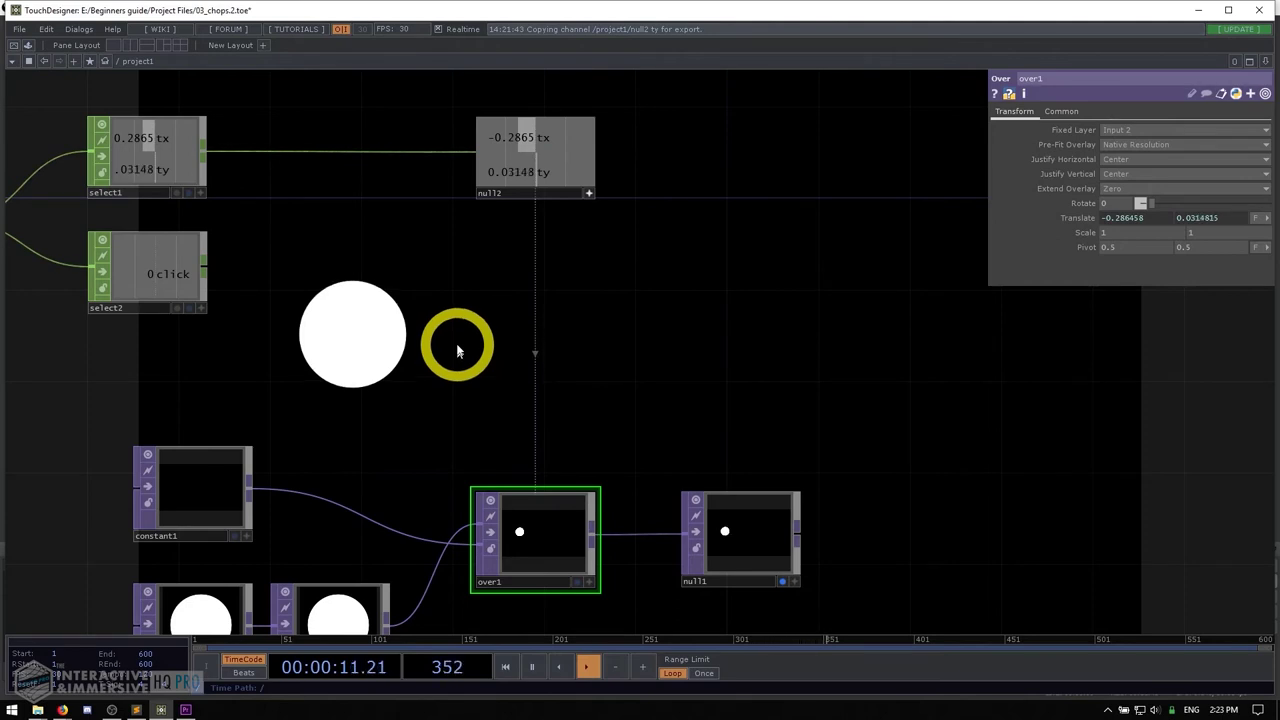
# - Insert a Math CHOP on the wire between the tx/ty Select CHOP and the Null CHOP
pyautogui.moveTo(400, 294); pyautogui.dragTo(594, 403)
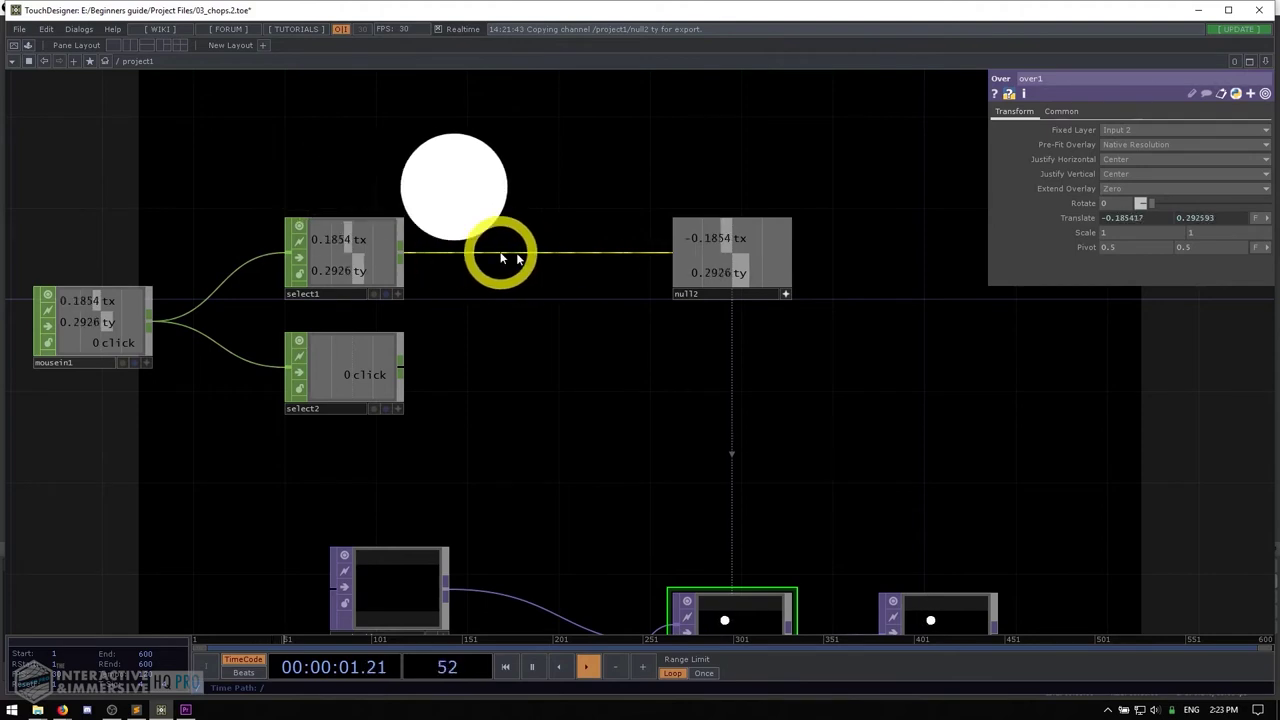
pyautogui.click(377, 261)
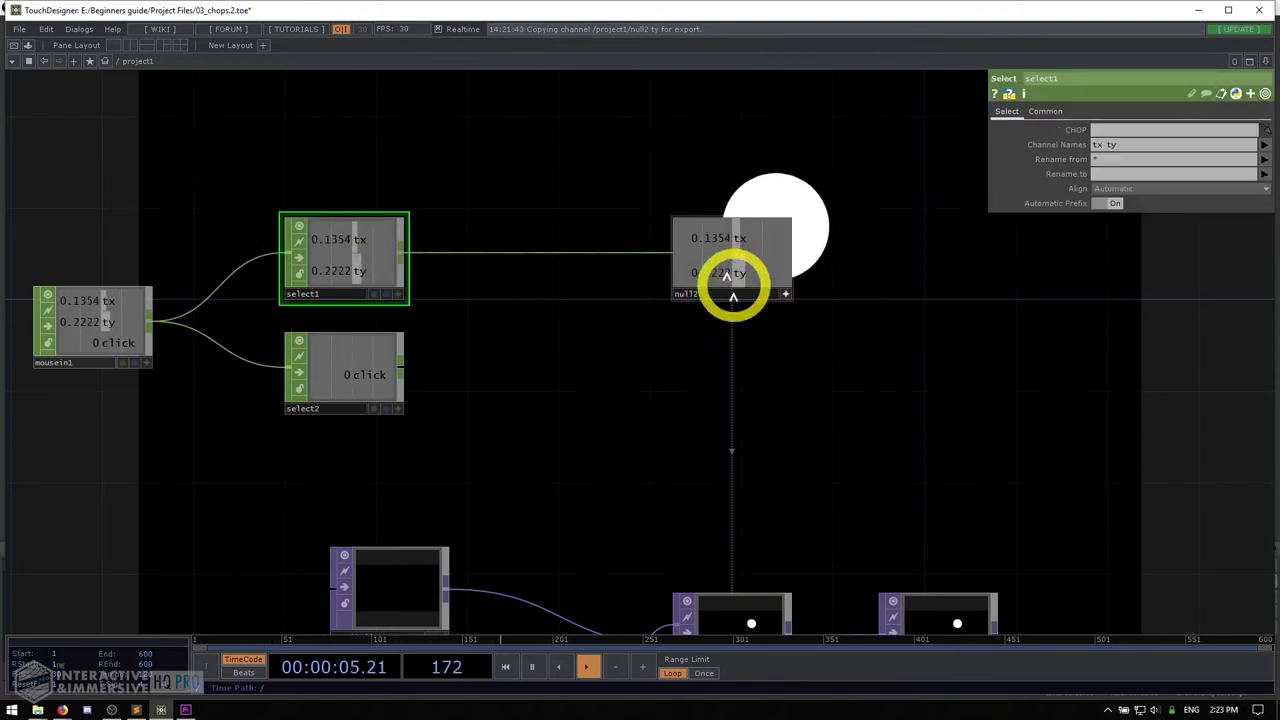
pyautogui.click(737, 600)
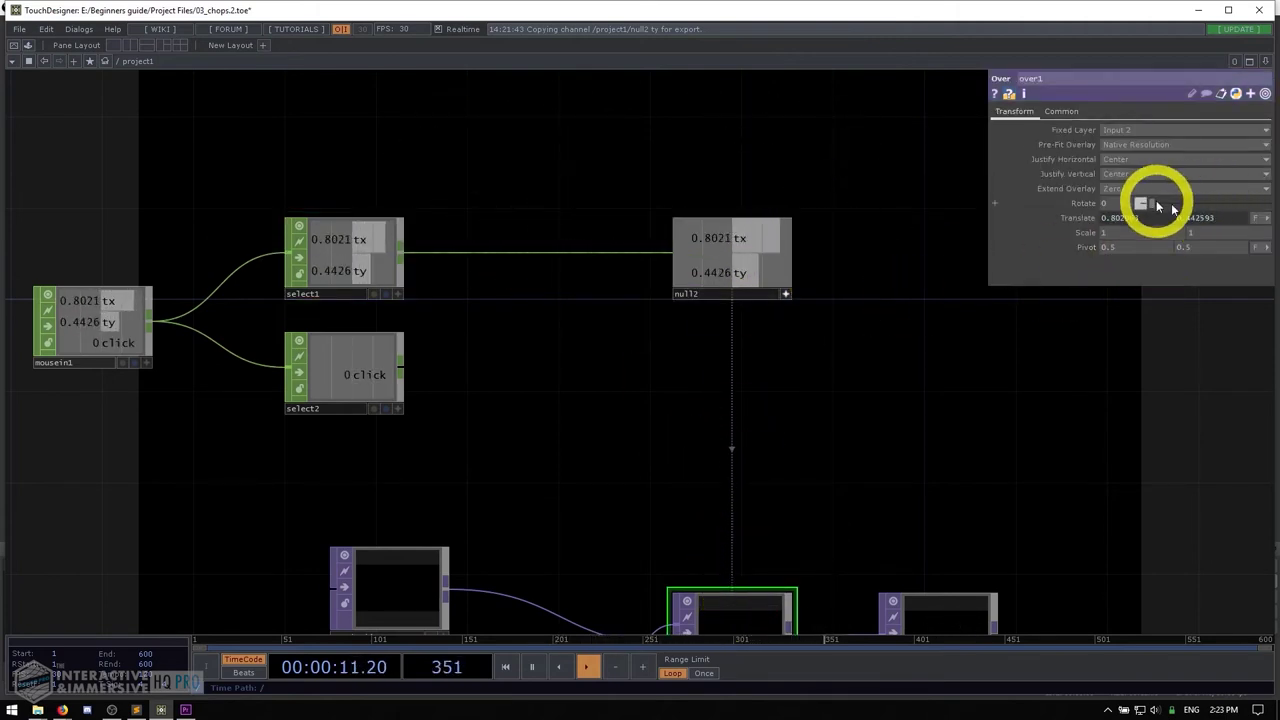
pyautogui.rightClick(464, 253)
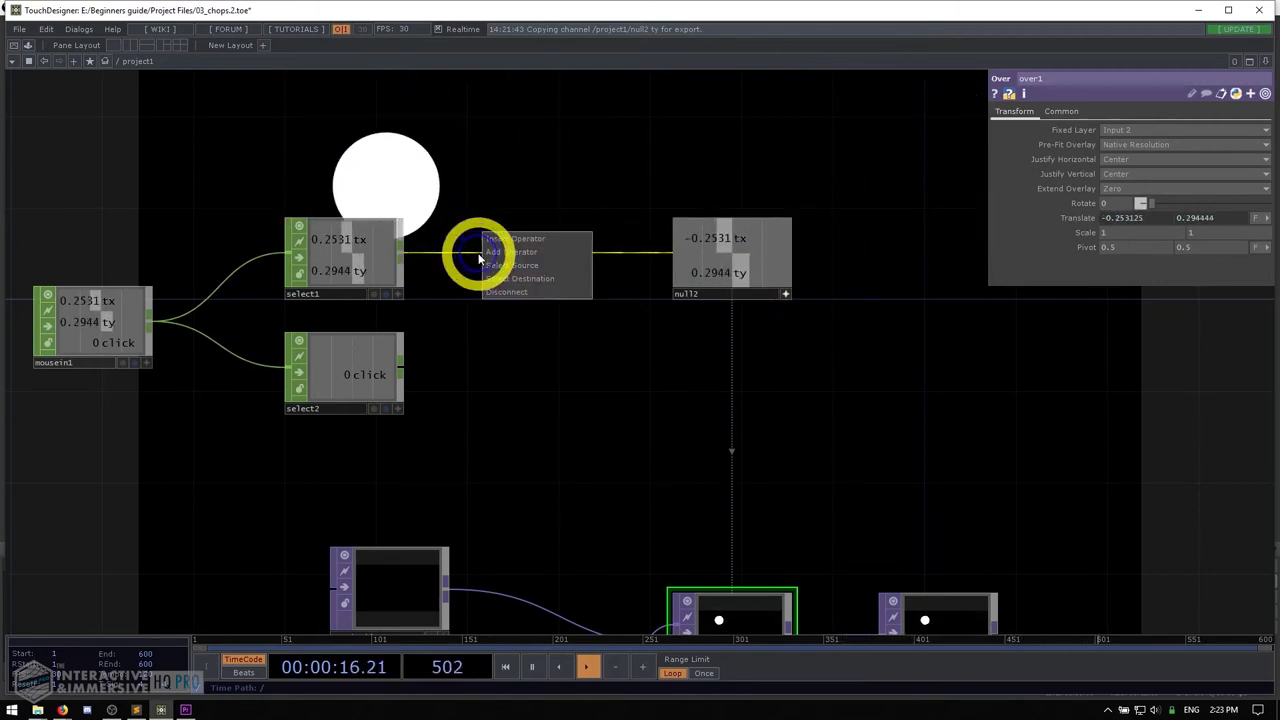
pyautogui.click(528, 240)
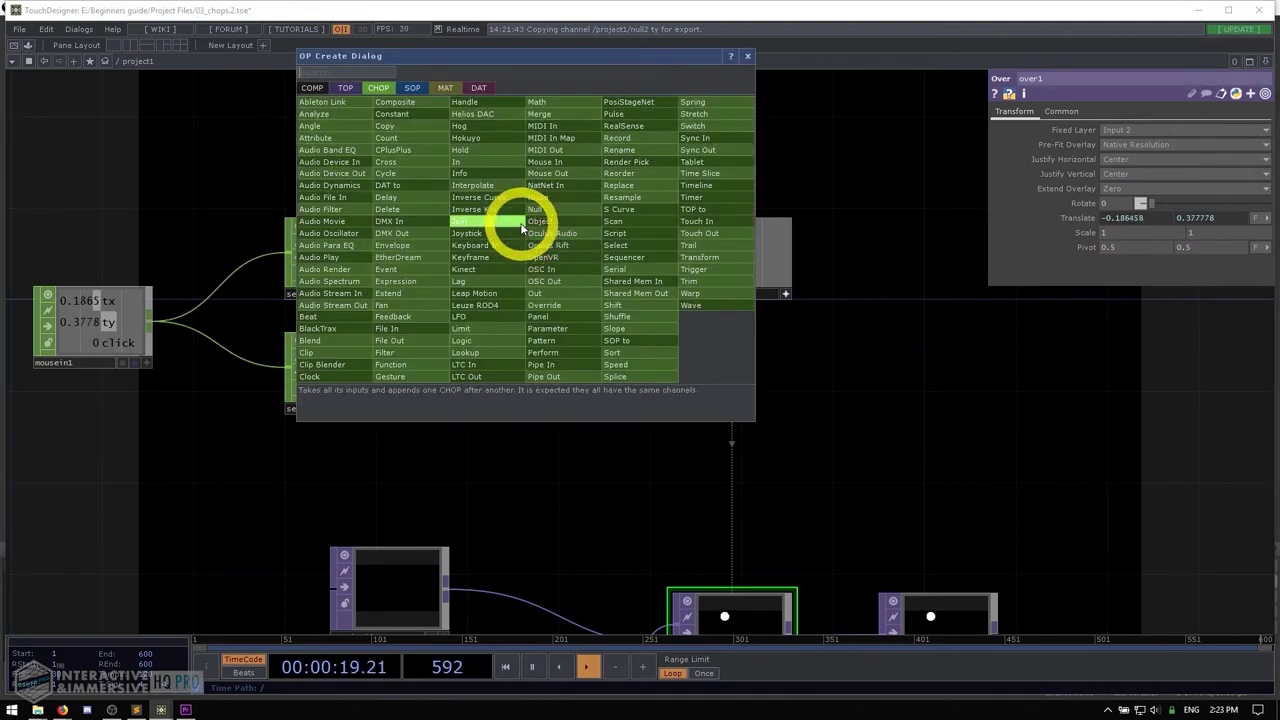
pyautogui.write('math')
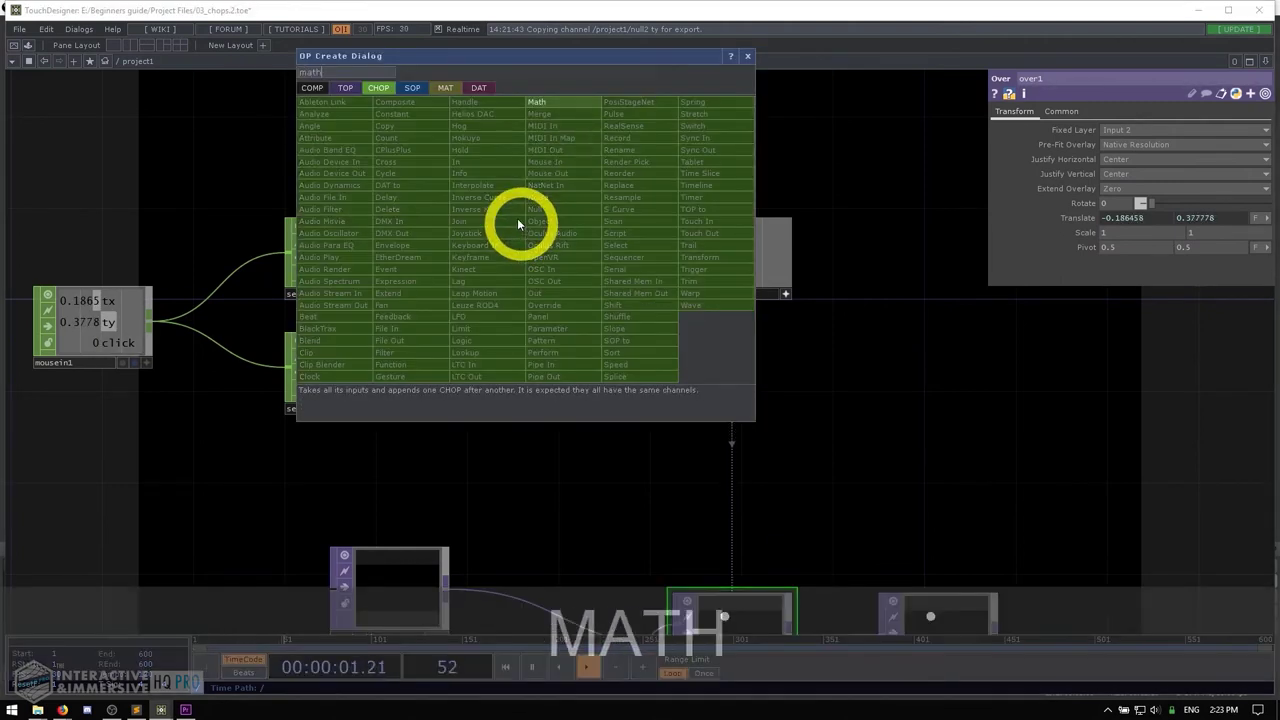
pyautogui.click(551, 102)
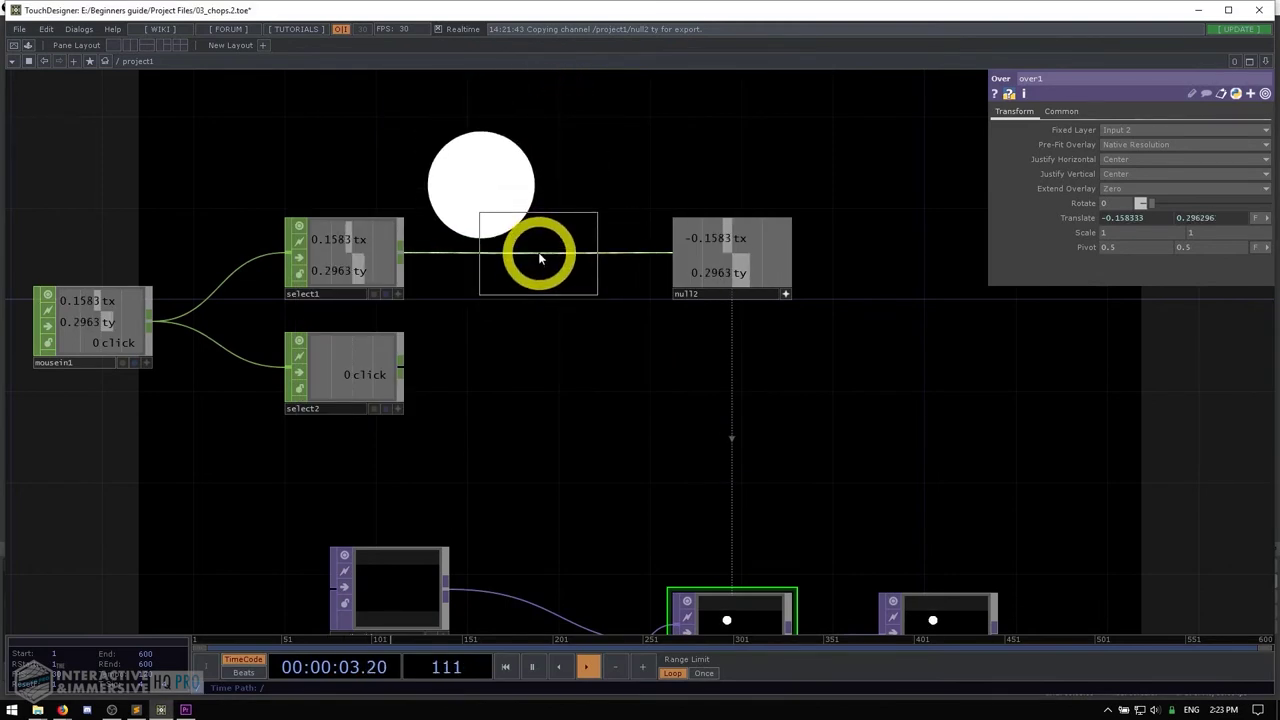
pyautogui.click(535, 257)
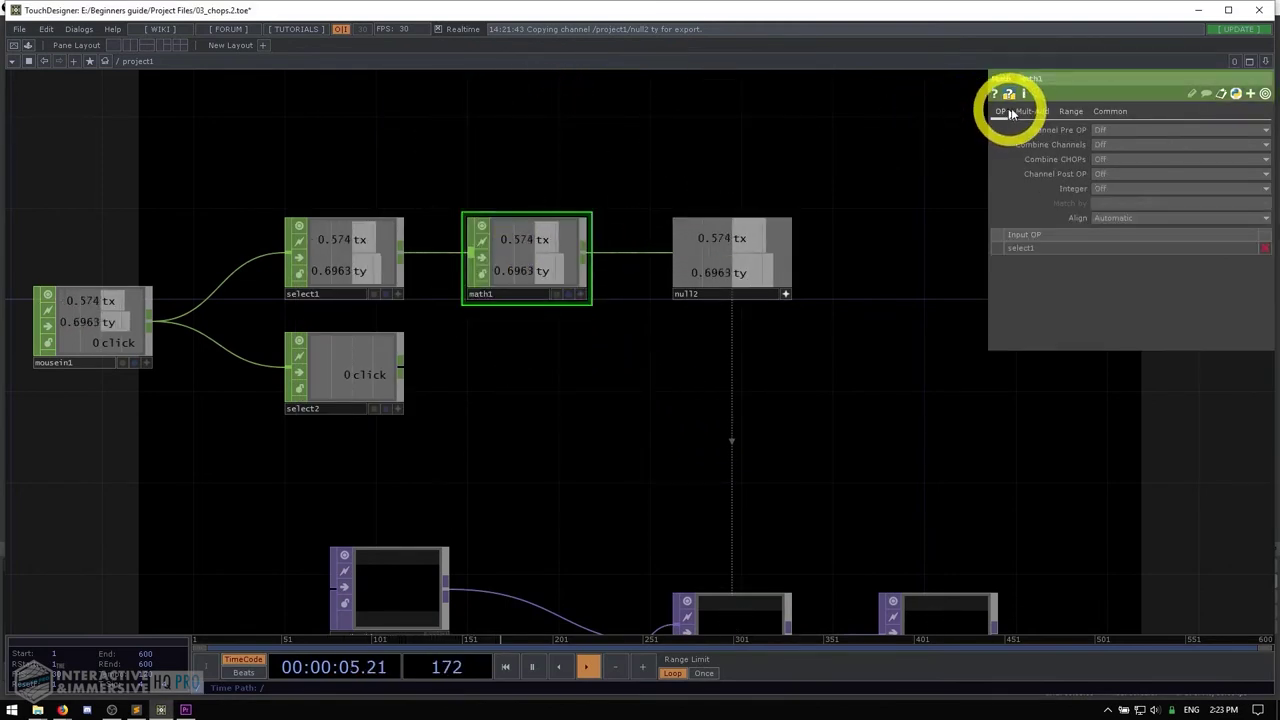
# - Set the lower limit of the Math CHOP's From Range to -1
pyautogui.click(1071, 112)
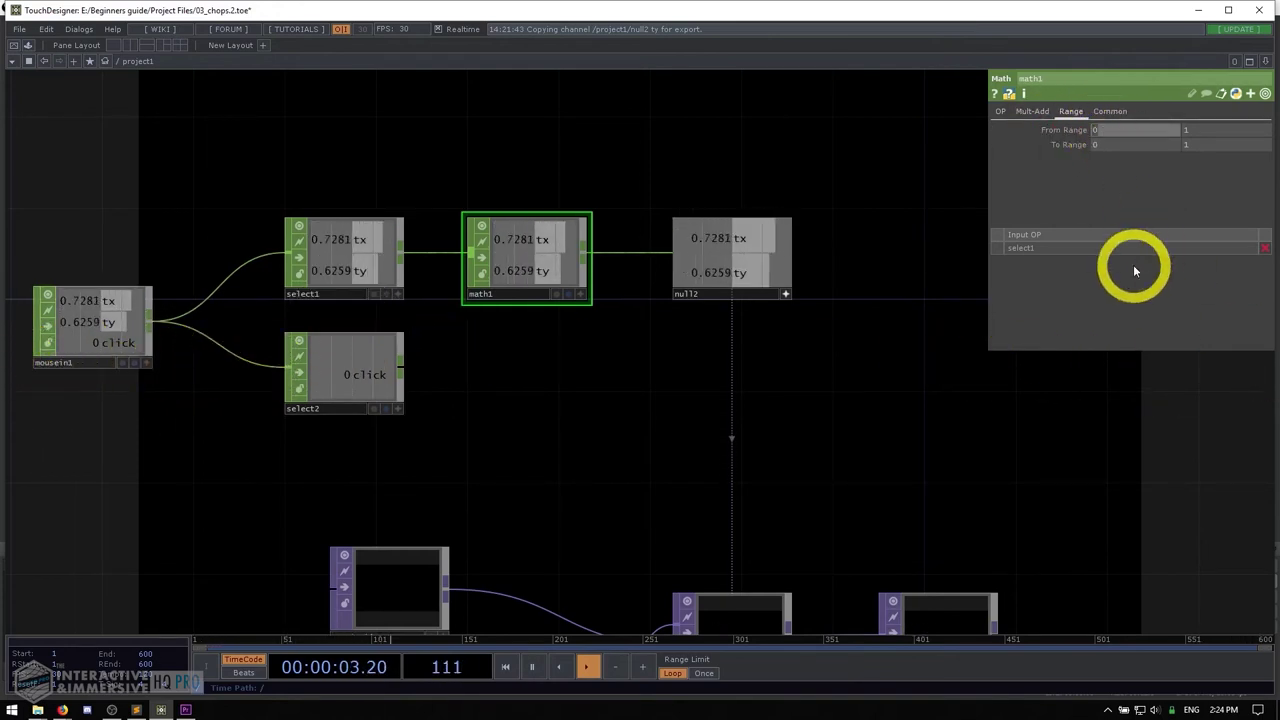
pyautogui.write('-1')
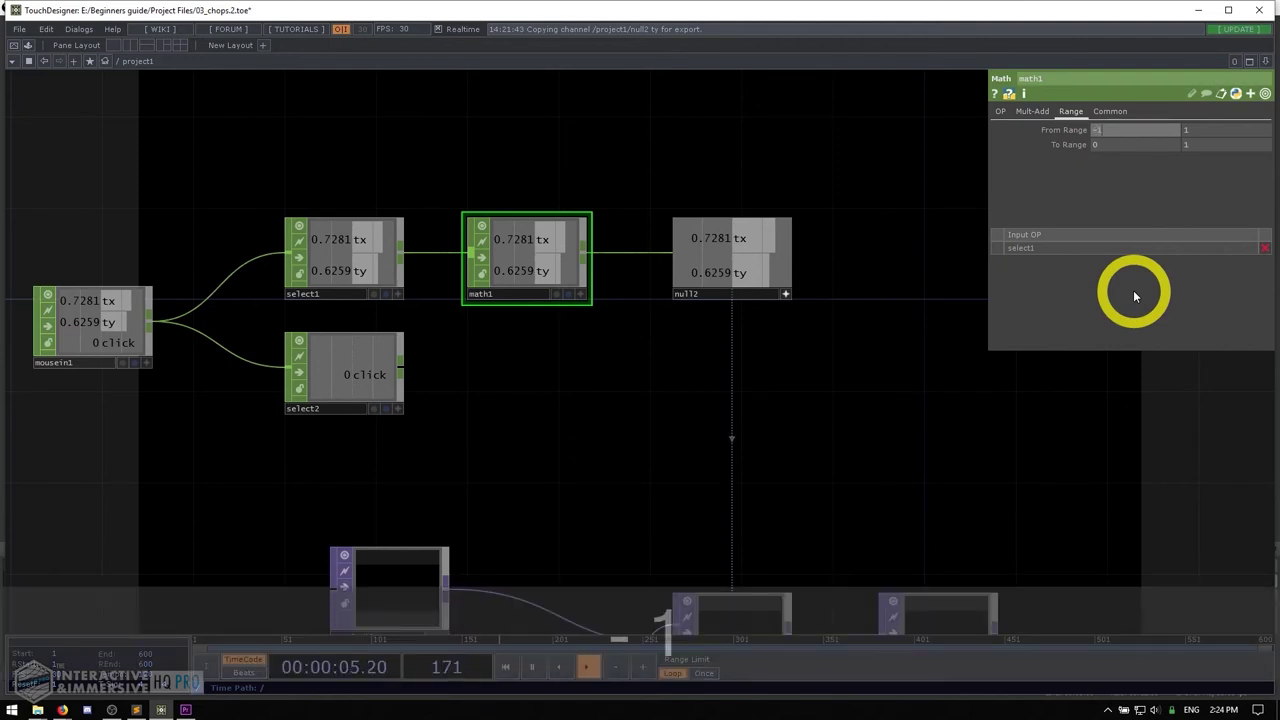
pyautogui.press('Return')
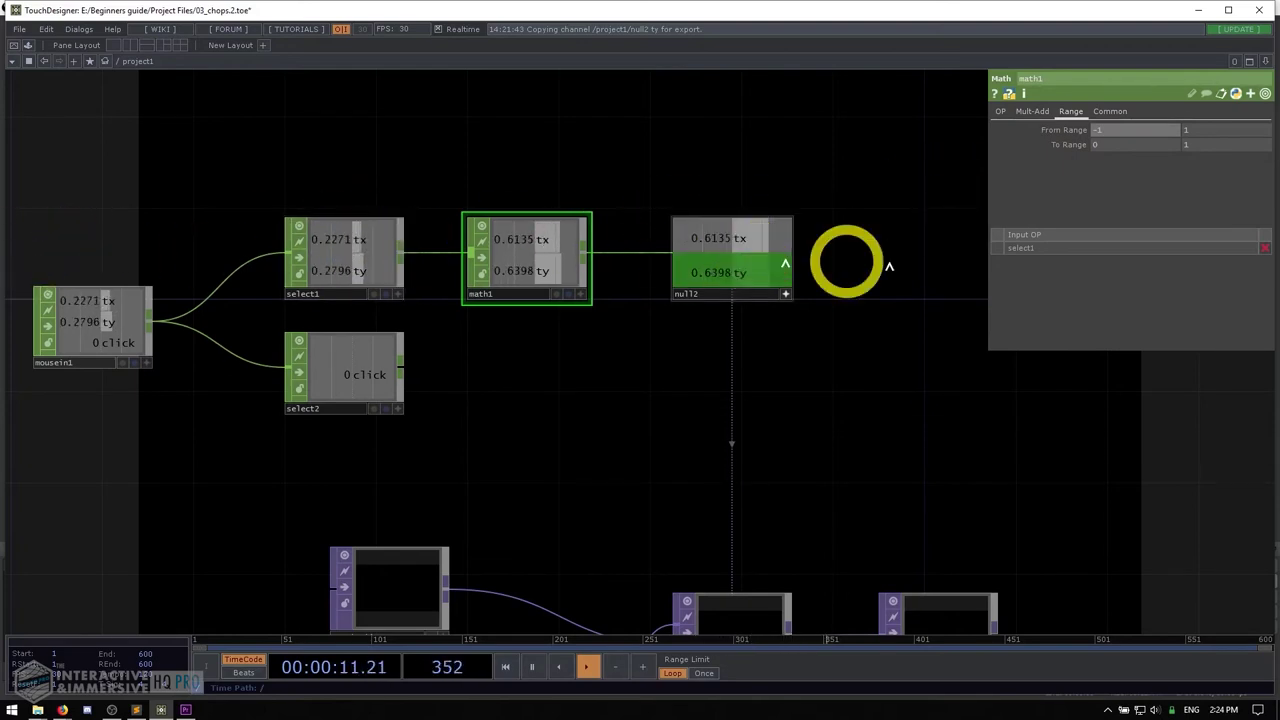
# - Set the Math CHOP's To Range limits to -0.5 and 0.5
pyautogui.scroll(4, 385, 238)
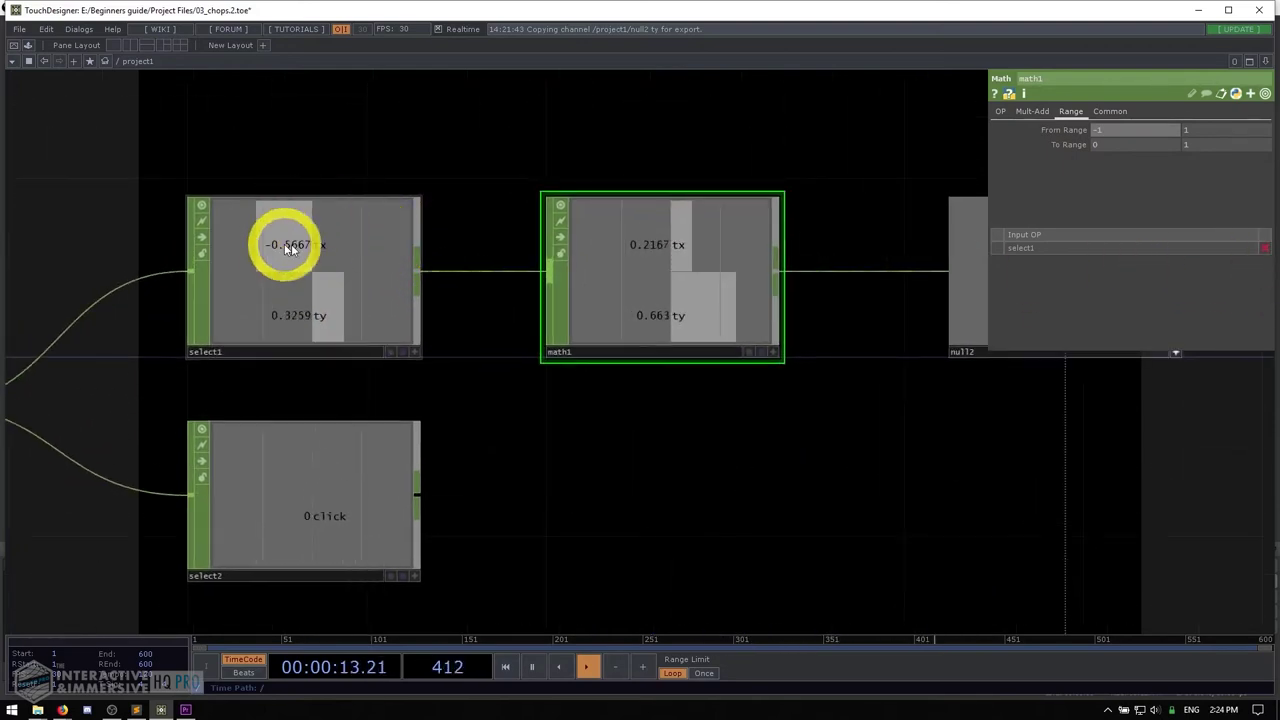
pyautogui.scroll(-4, 380, 207)
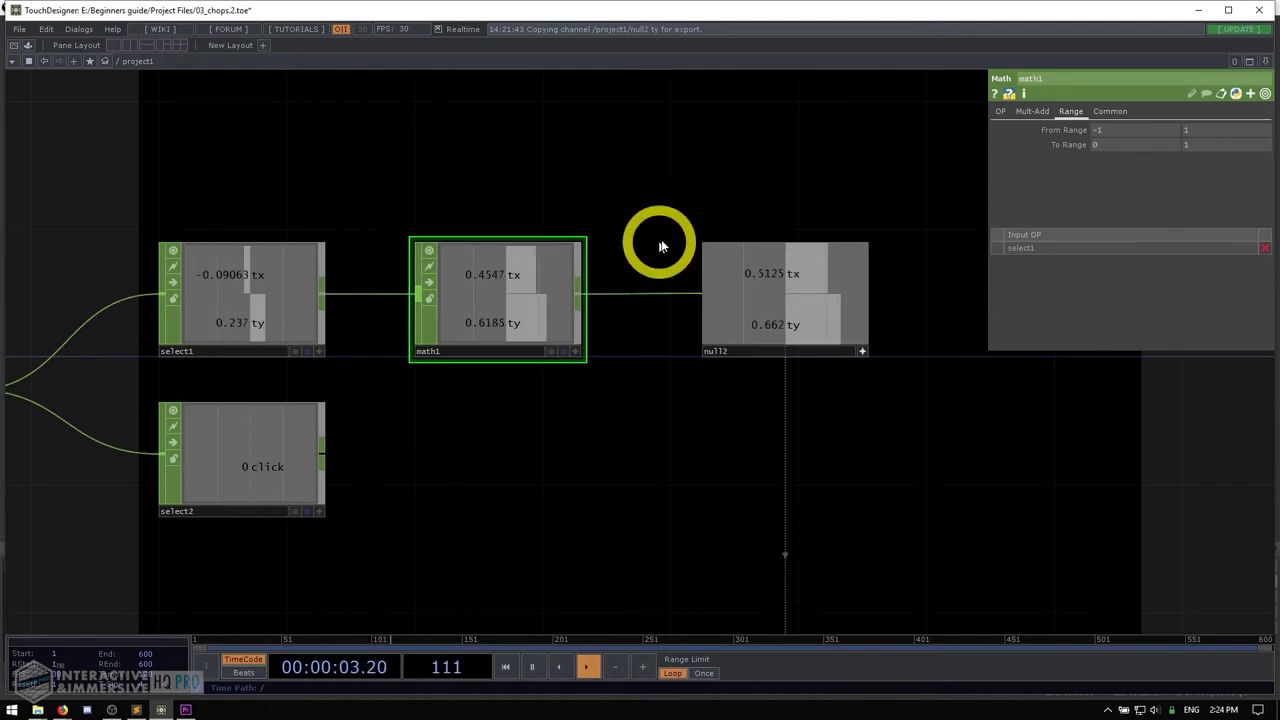
pyautogui.click(1112, 145)
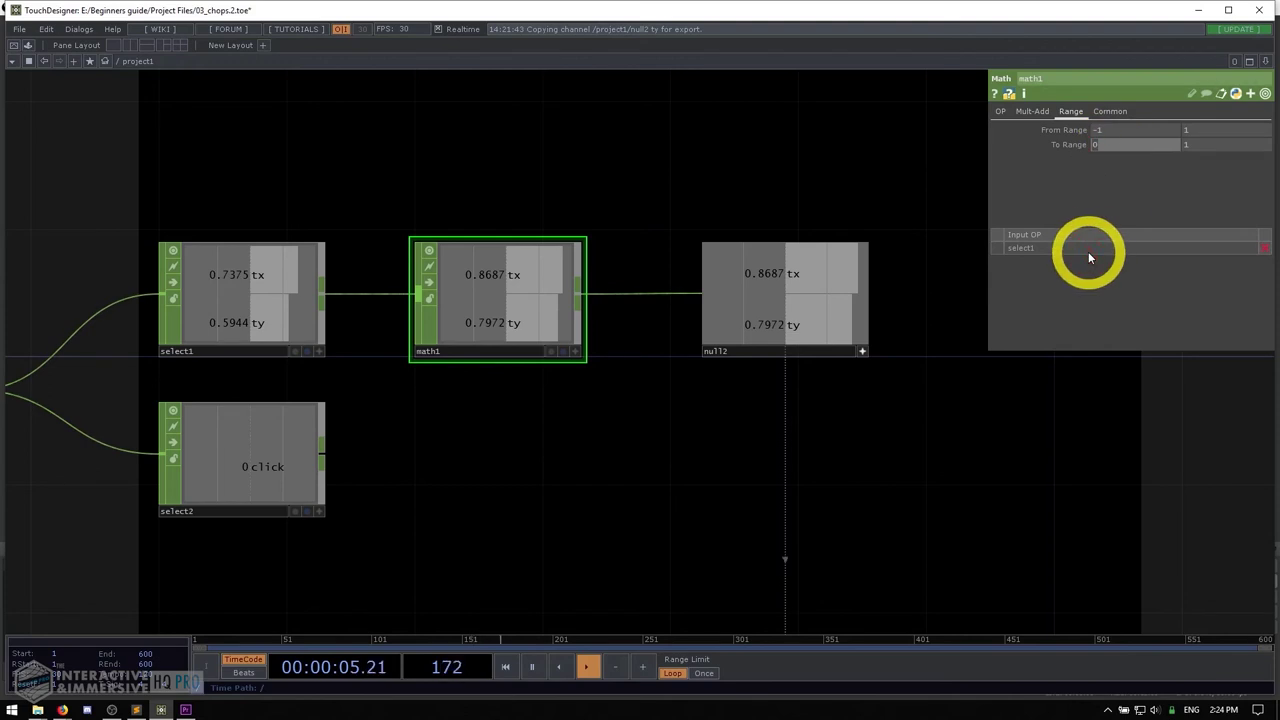
pyautogui.write('-0.5')
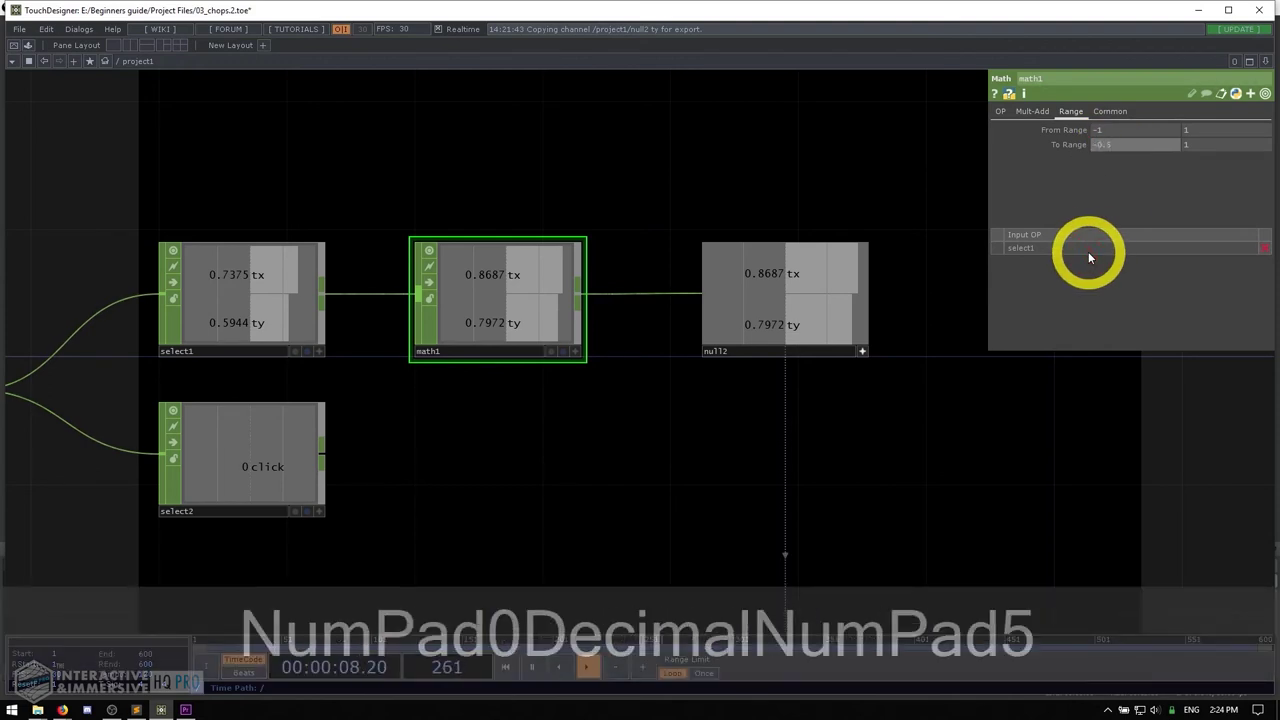
pyautogui.press('Return')
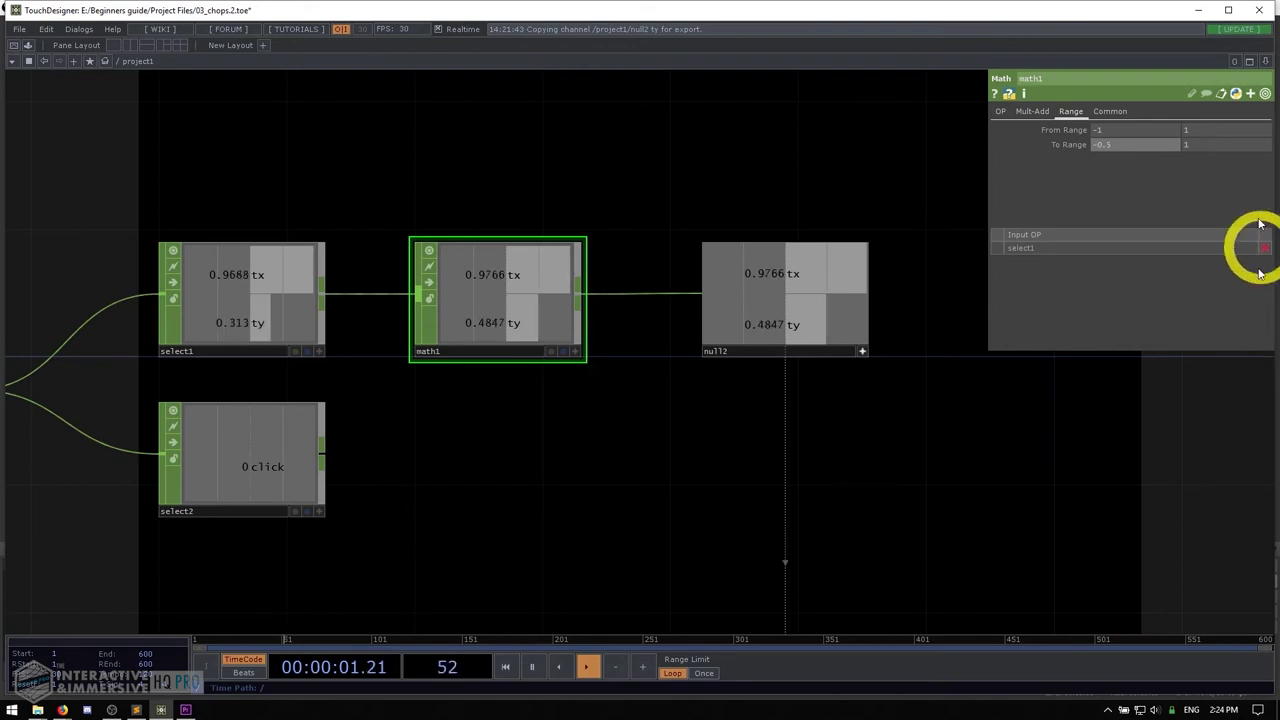
pyautogui.click(1196, 144)
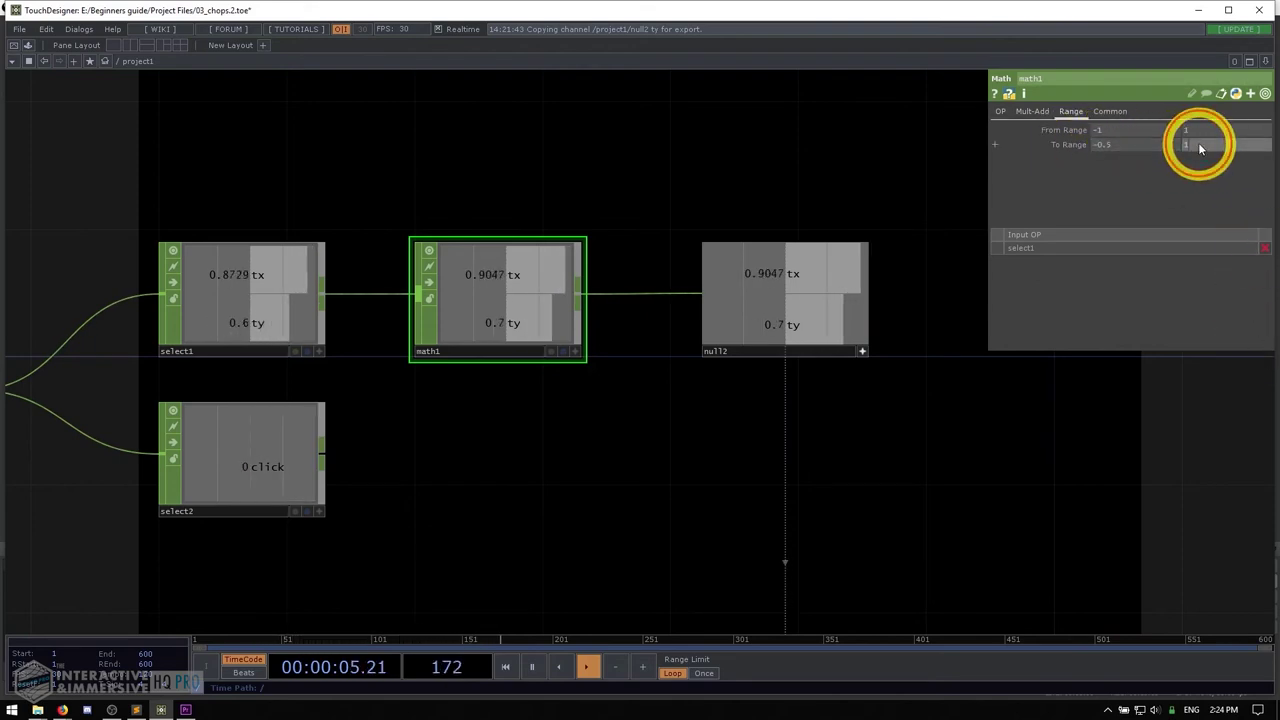
pyautogui.write('0')
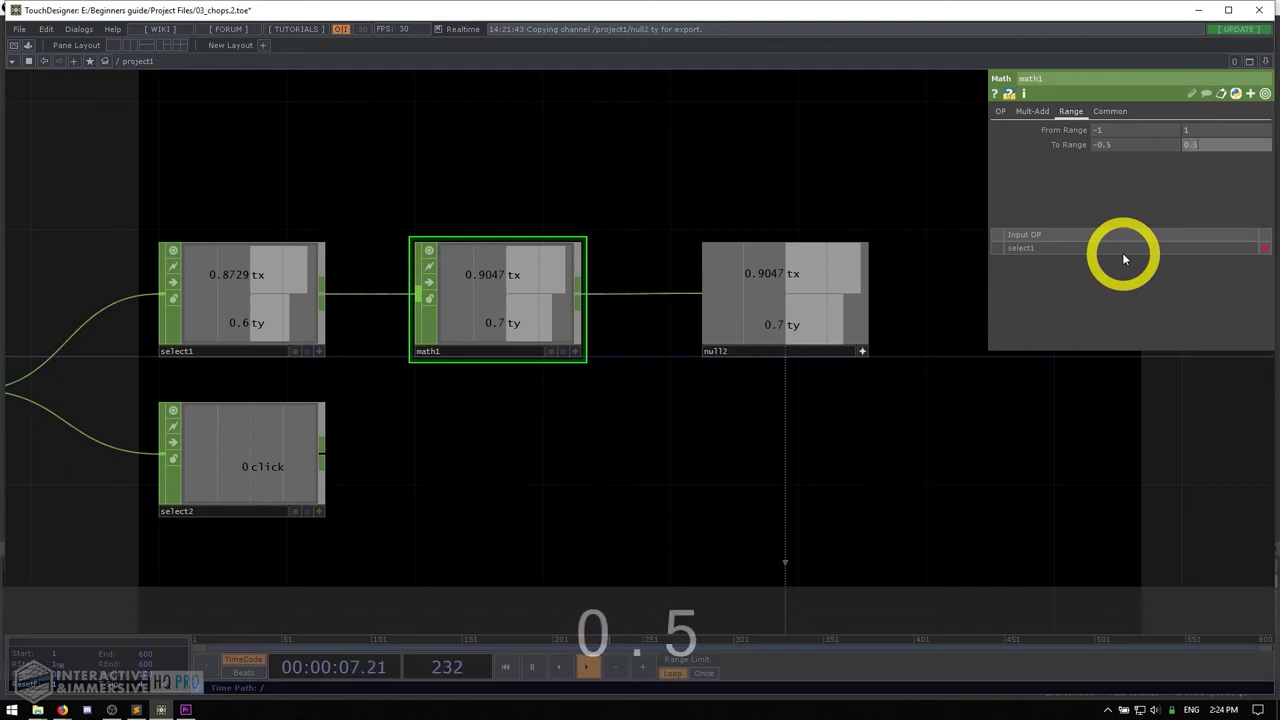
pyautogui.write('.5')
pyautogui.press('Return')
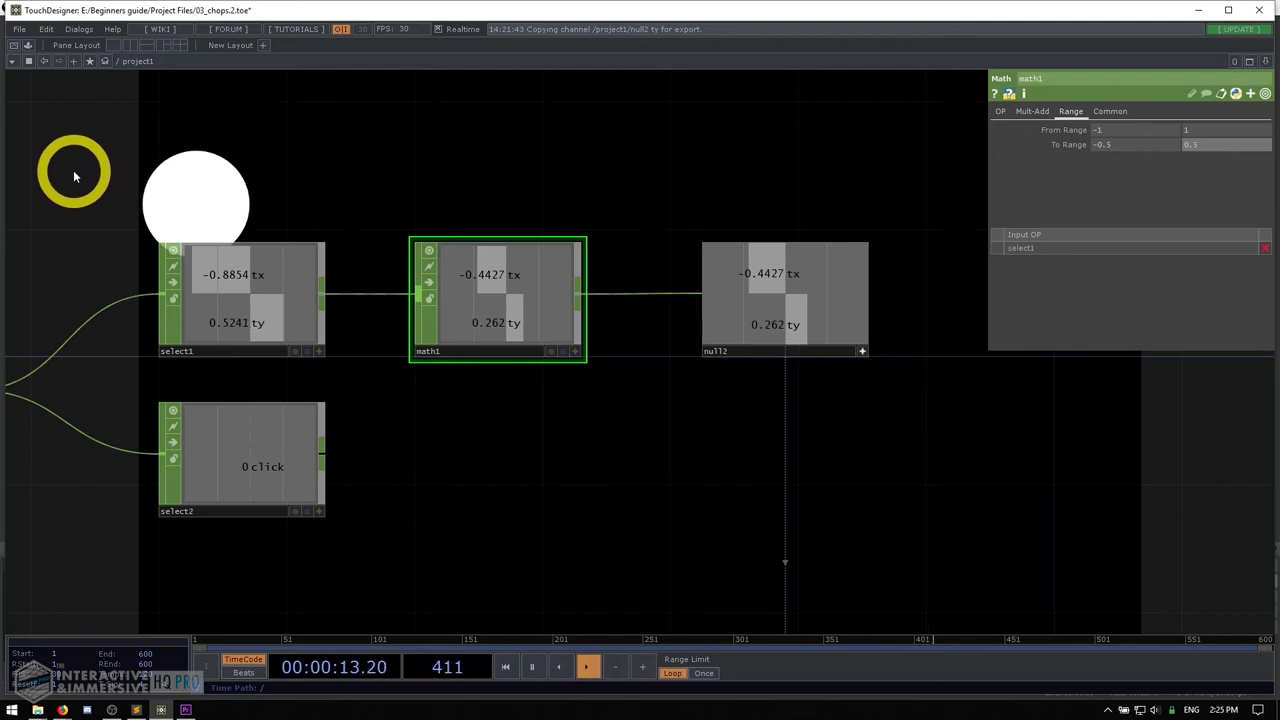
# - Check the Over TOP's Translate values, and try narrowing the Math CHOP's To Range to -0.44 and 0.44
pyautogui.click(428, 483)
pyautogui.moveTo(428, 483); pyautogui.dragTo(344, 169)
pyautogui.click(700, 503)
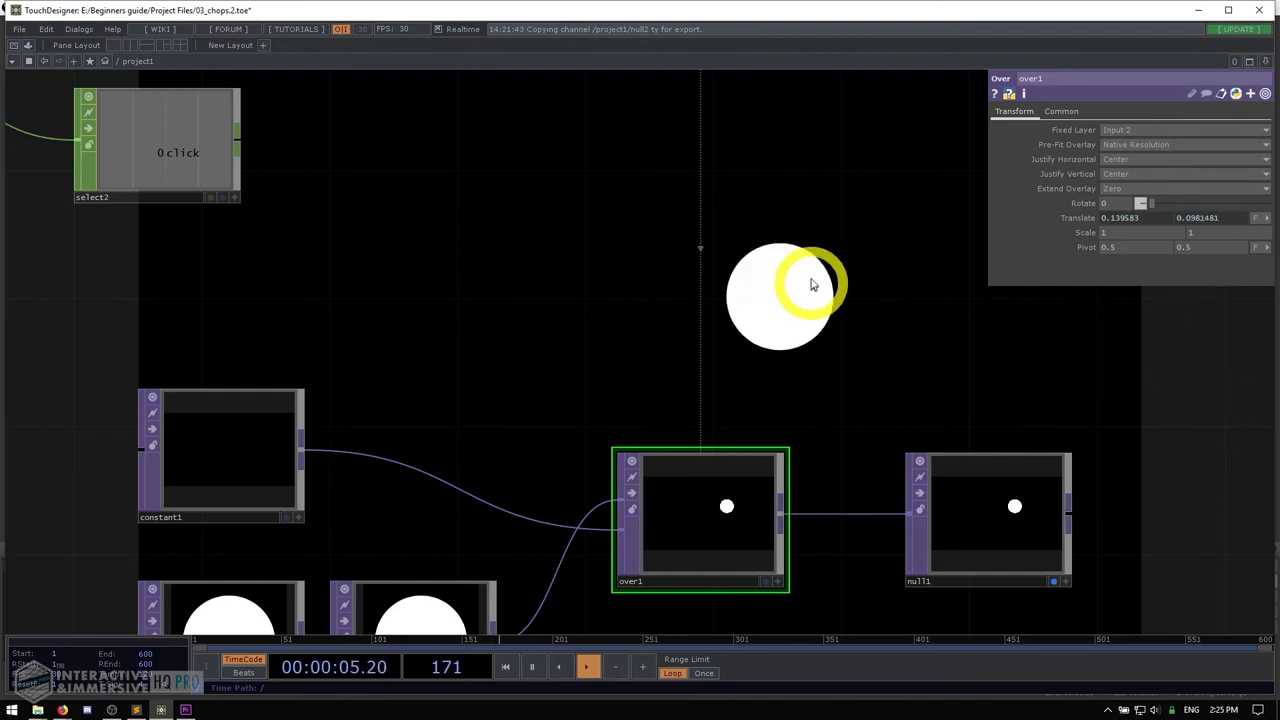
pyautogui.moveTo(814, 277); pyautogui.dragTo(809, 409)
pyautogui.click(427, 265)
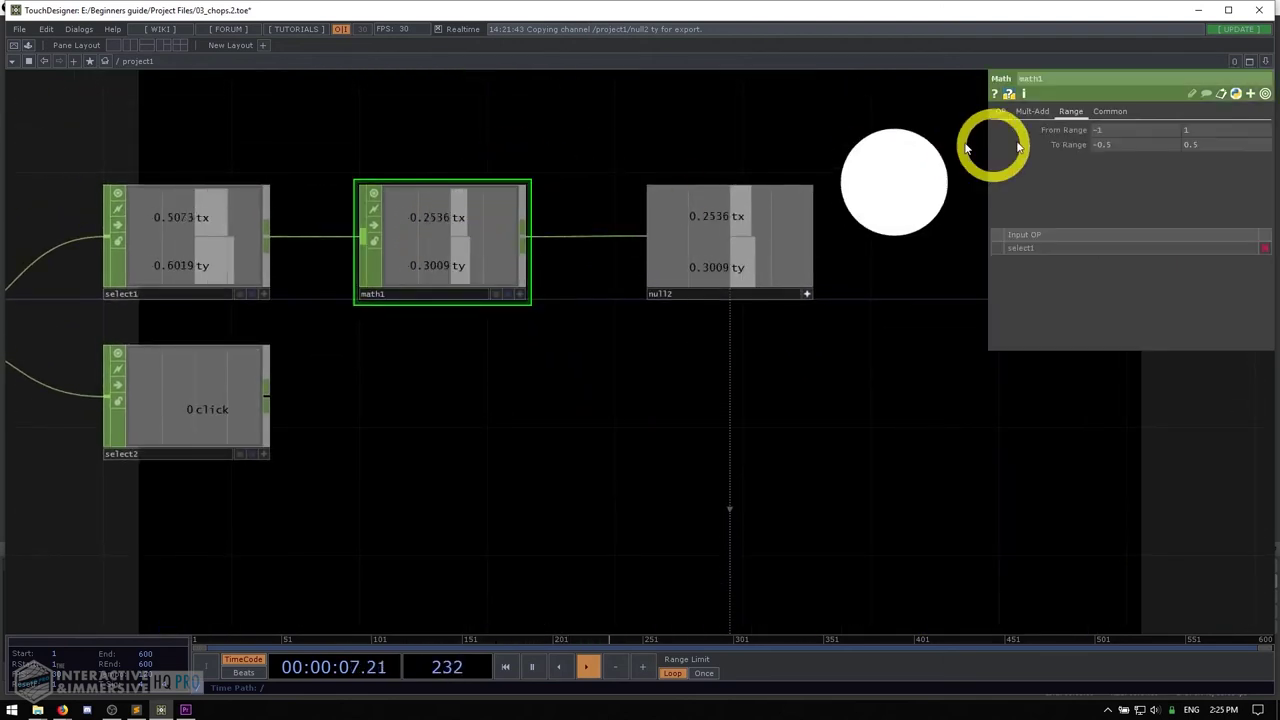
pyautogui.click(1180, 263)
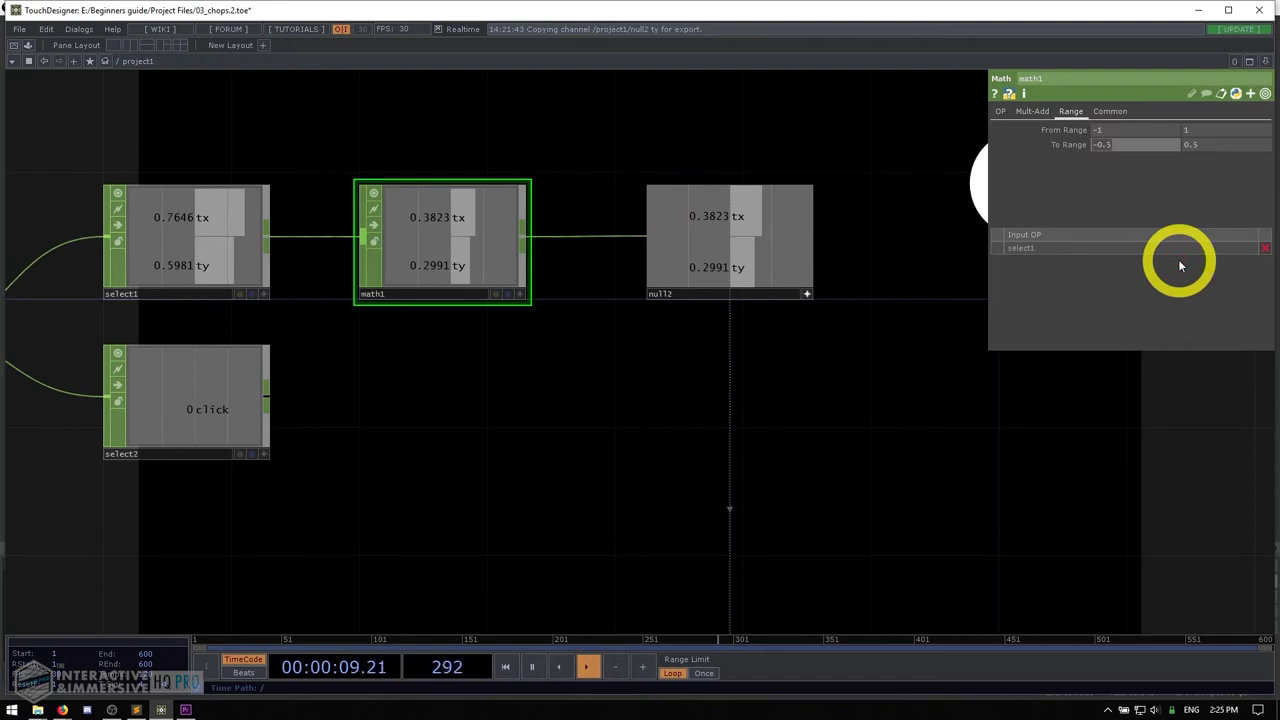
pyautogui.write('0')
pyautogui.press('BackSpace')
pyautogui.write('-0.44')
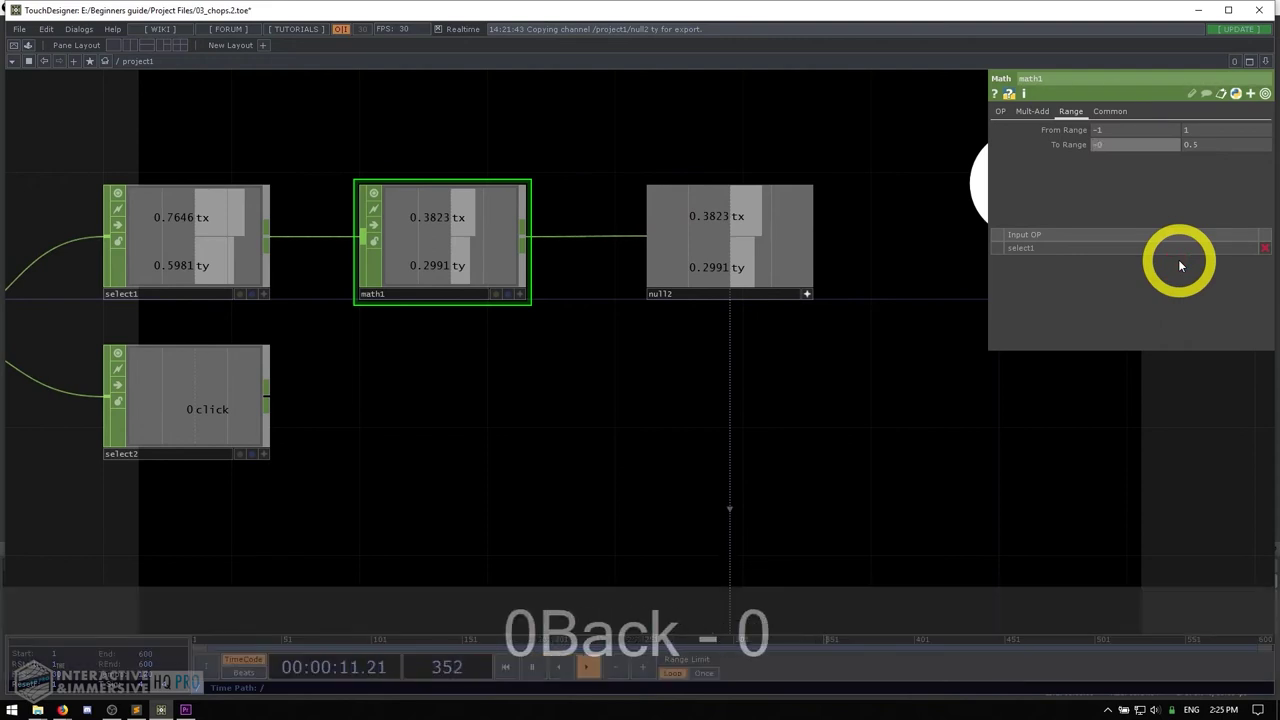
pyautogui.click(1194, 149)
pyautogui.write('0.4')
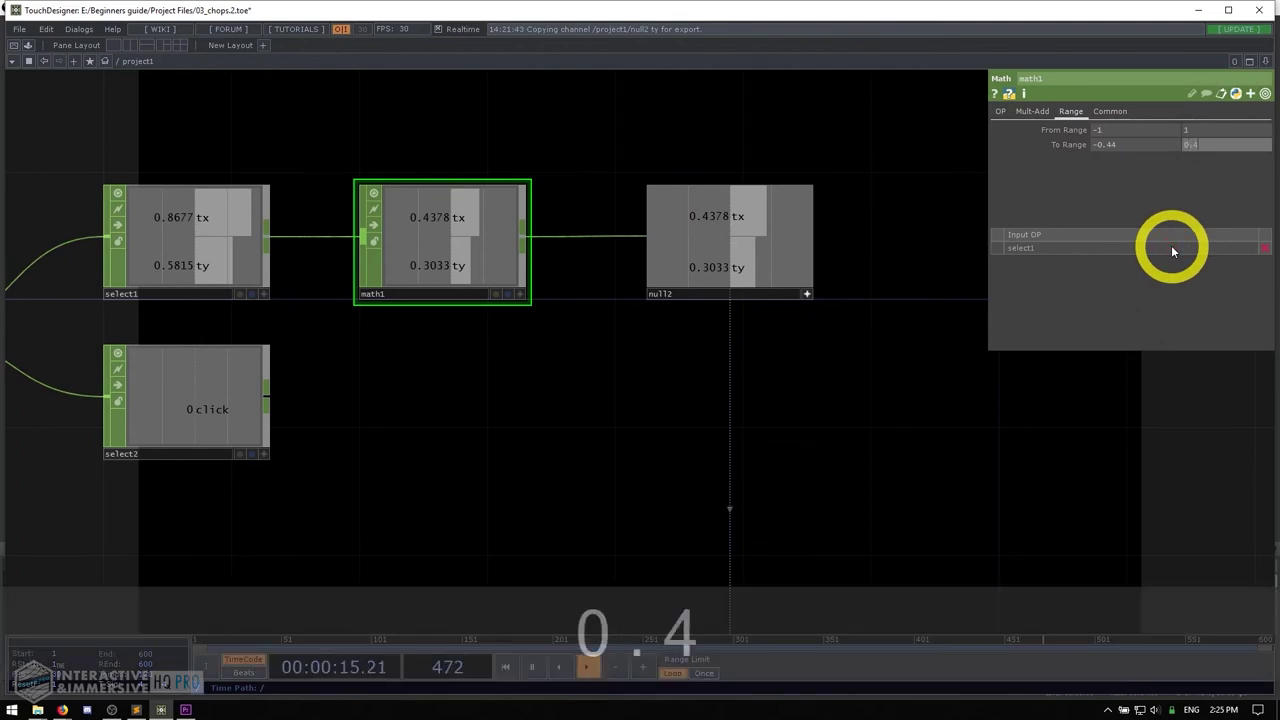
pyautogui.write('4')
pyautogui.press('Return')
# - Test the circle's travel and restore the Math CHOP's To Range limits to -0.5 and 0.5
pyautogui.moveTo(396, 440); pyautogui.dragTo(420, 291)
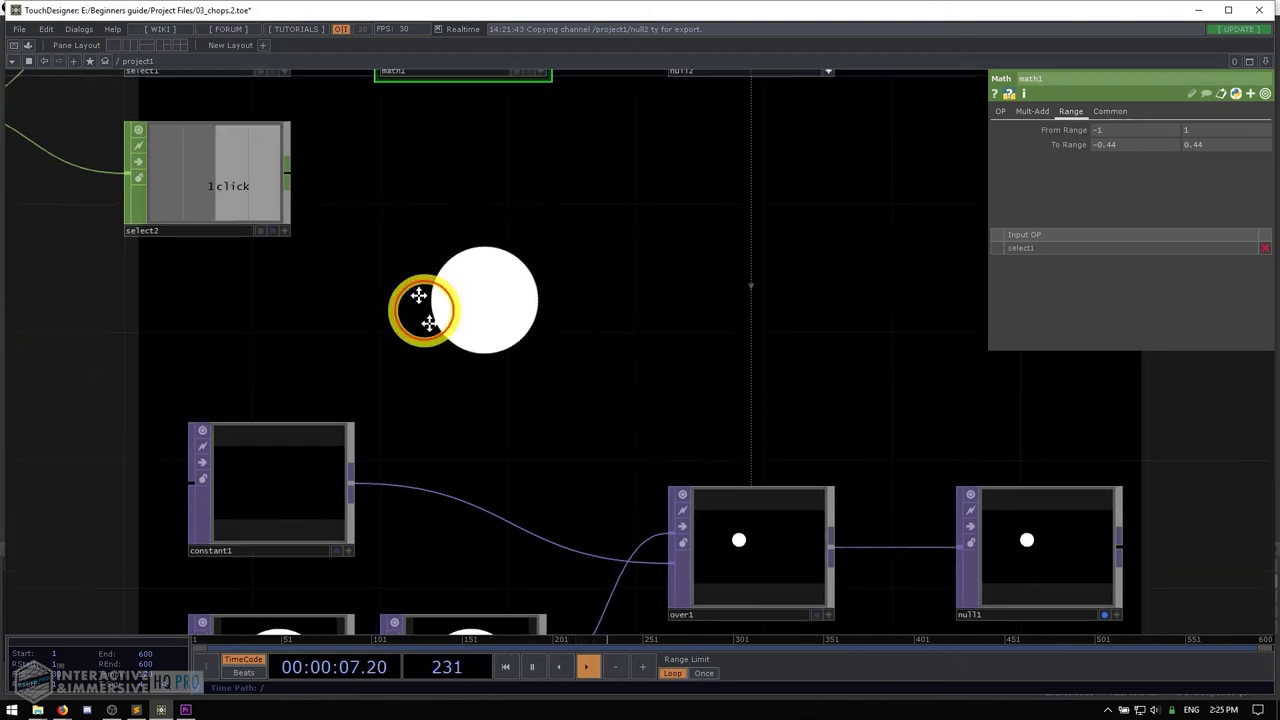
pyautogui.moveTo(417, 300); pyautogui.dragTo(448, 403)
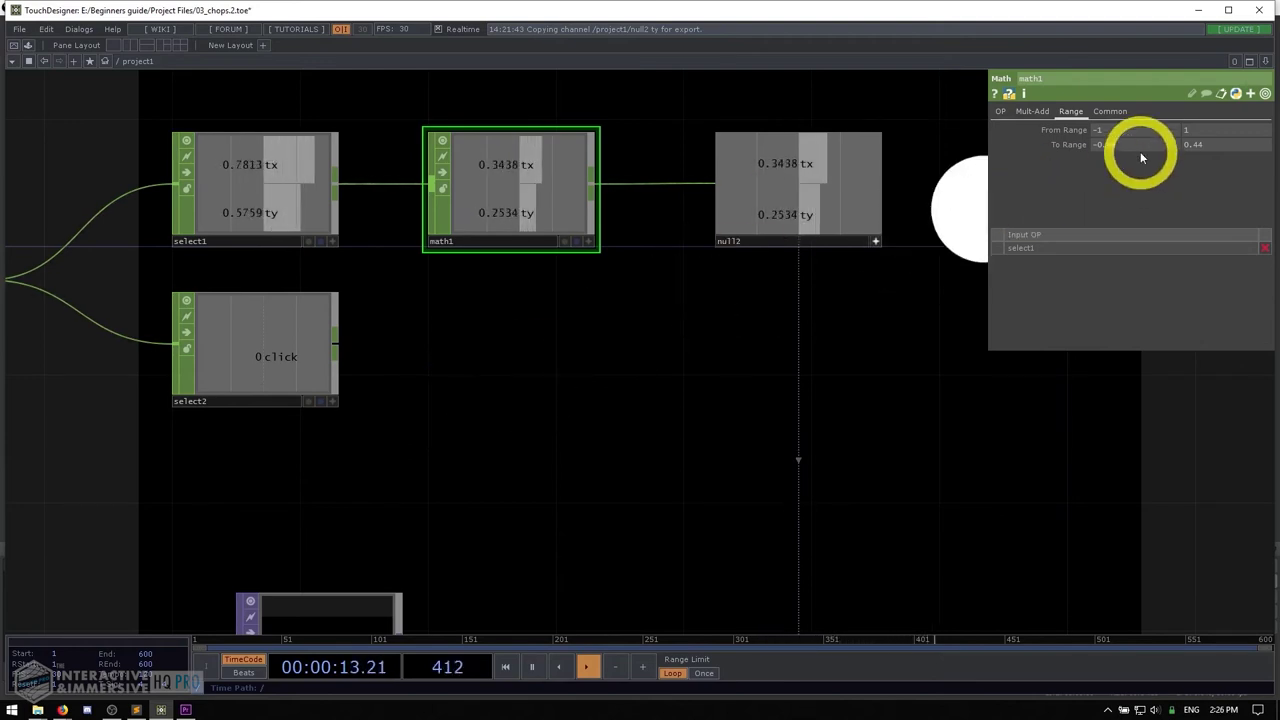
pyautogui.press('BackSpace')
pyautogui.press('BackSpace')
pyautogui.press('BackSpace')
pyautogui.press('BackSpace')
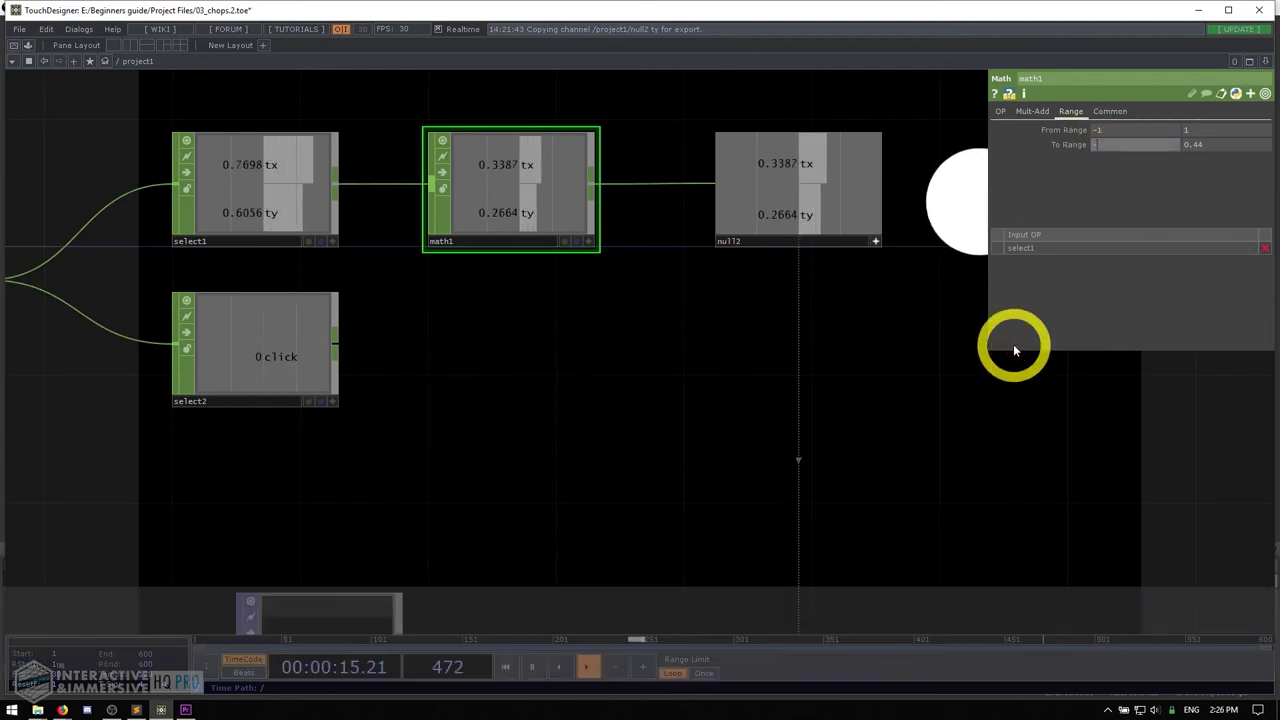
pyautogui.press('Tab')
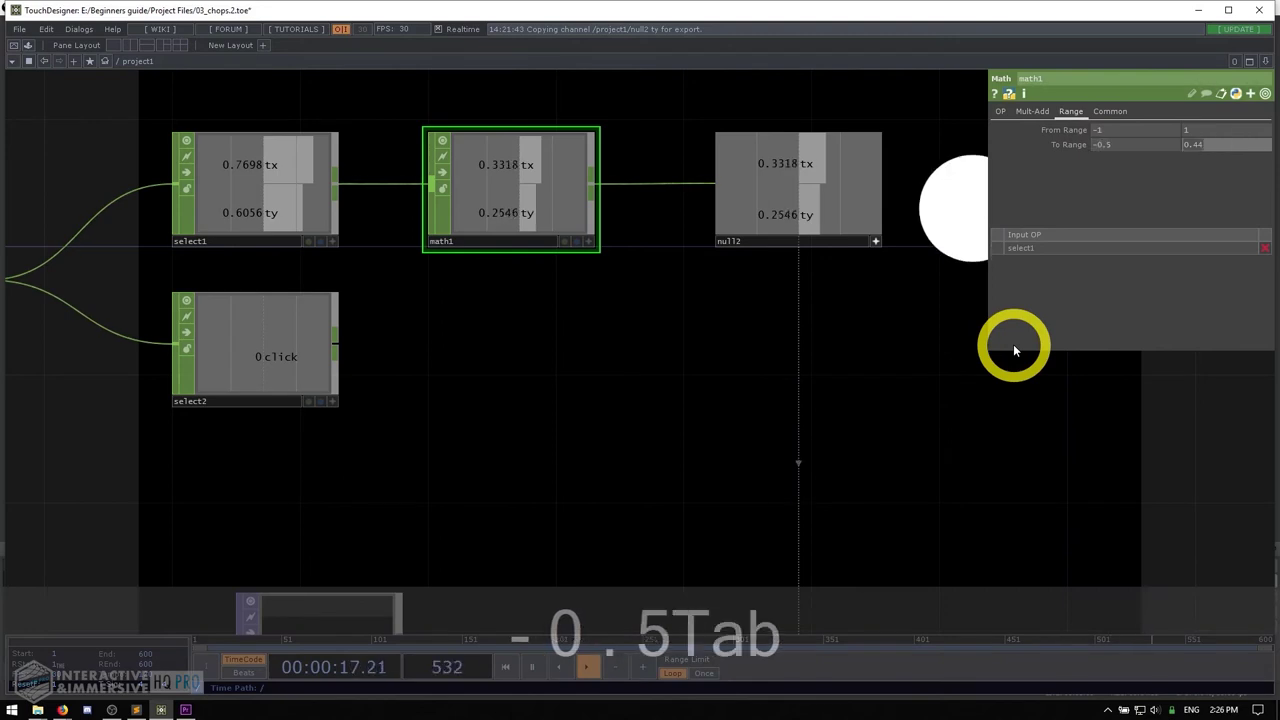
pyautogui.write('0.5')
pyautogui.press('Return')
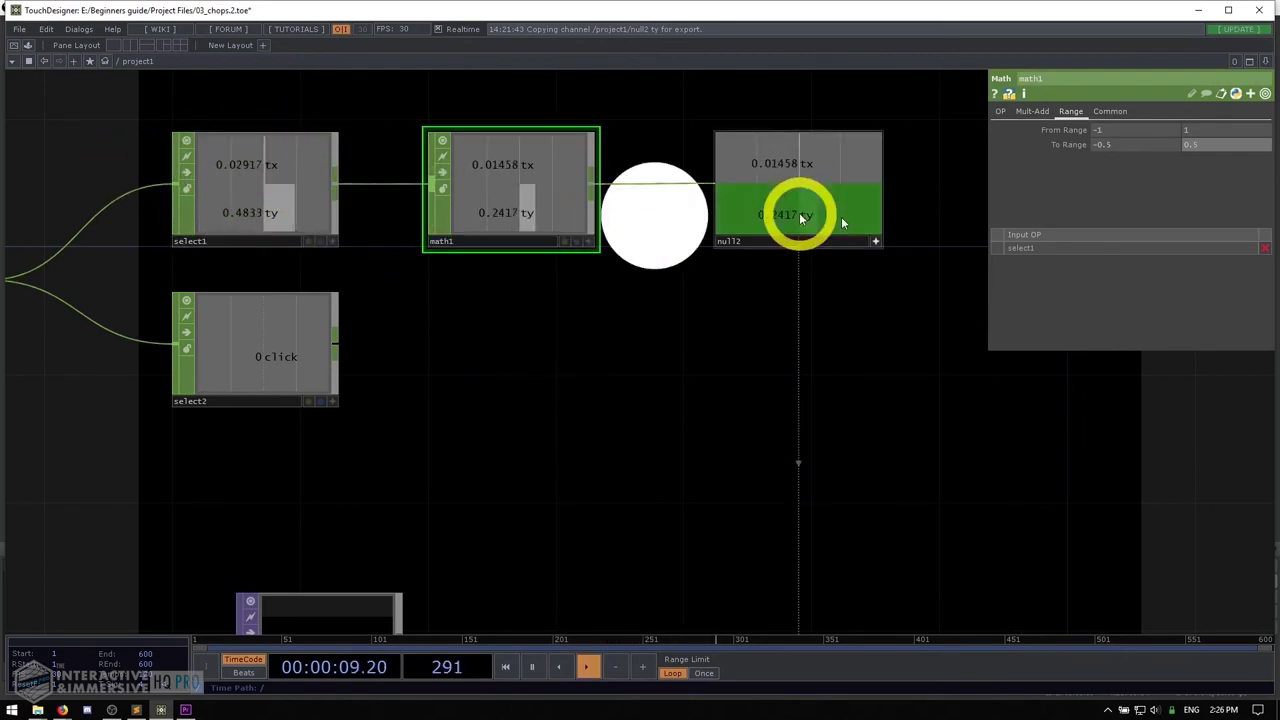
# - Add a Null CHOP beside the click Select CHOP and wire the Select CHOP's output into it
pyautogui.press('h')
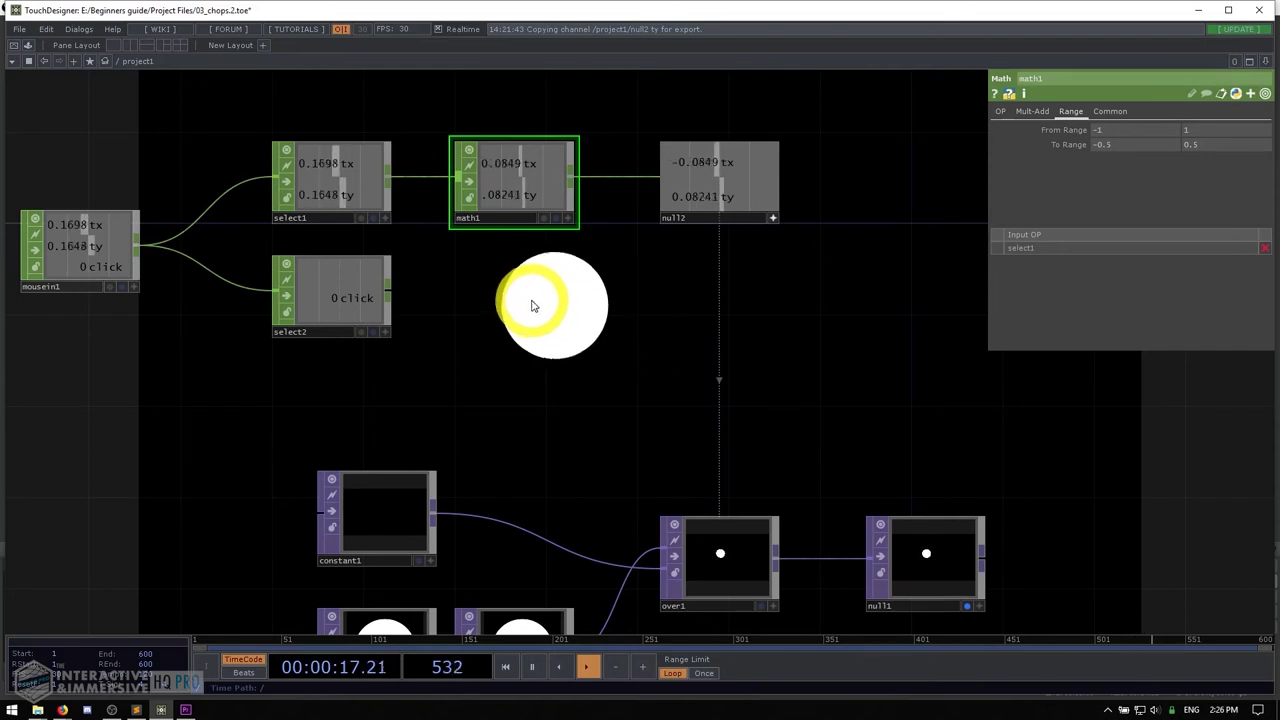
pyautogui.press('Tab')
pyautogui.write('nul')
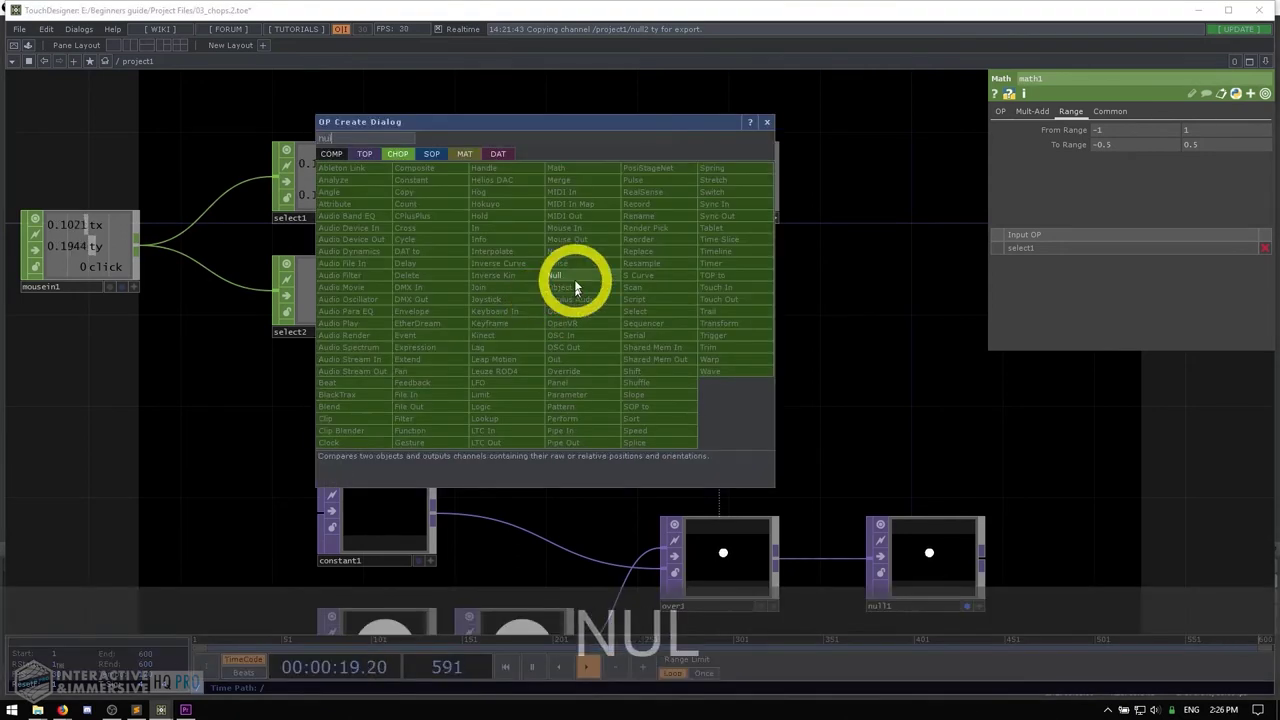
pyautogui.click(568, 277)
pyautogui.click(670, 305)
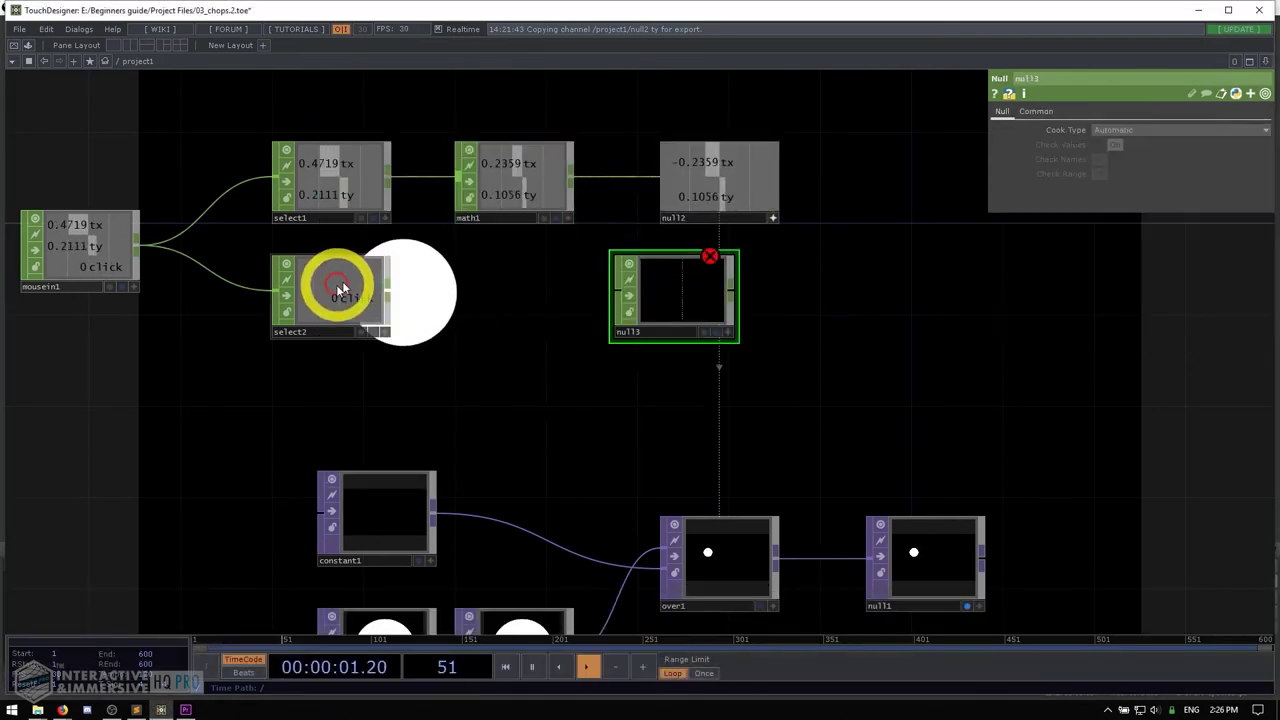
pyautogui.moveTo(395, 293); pyautogui.dragTo(612, 290)
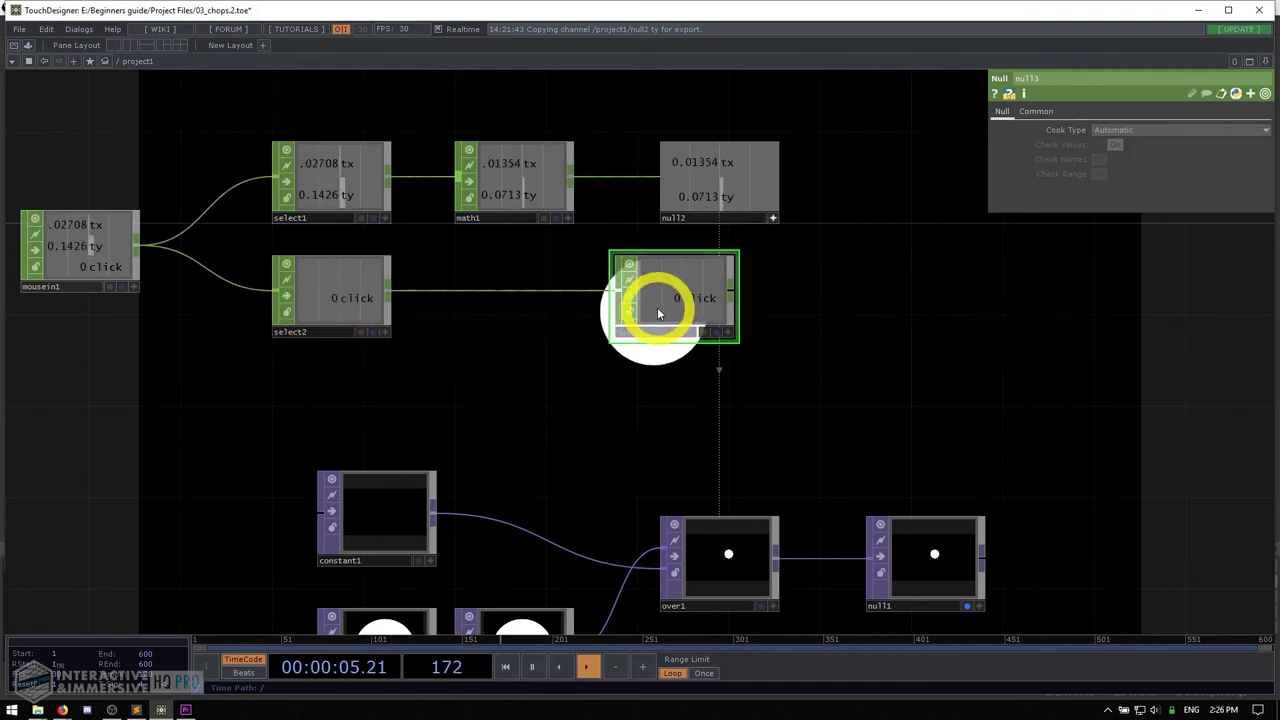
# - Make the new Null CHOP's viewer active and link its click channel to the Level TOP's Opacity
pyautogui.moveTo(531, 380); pyautogui.dragTo(490, 304)
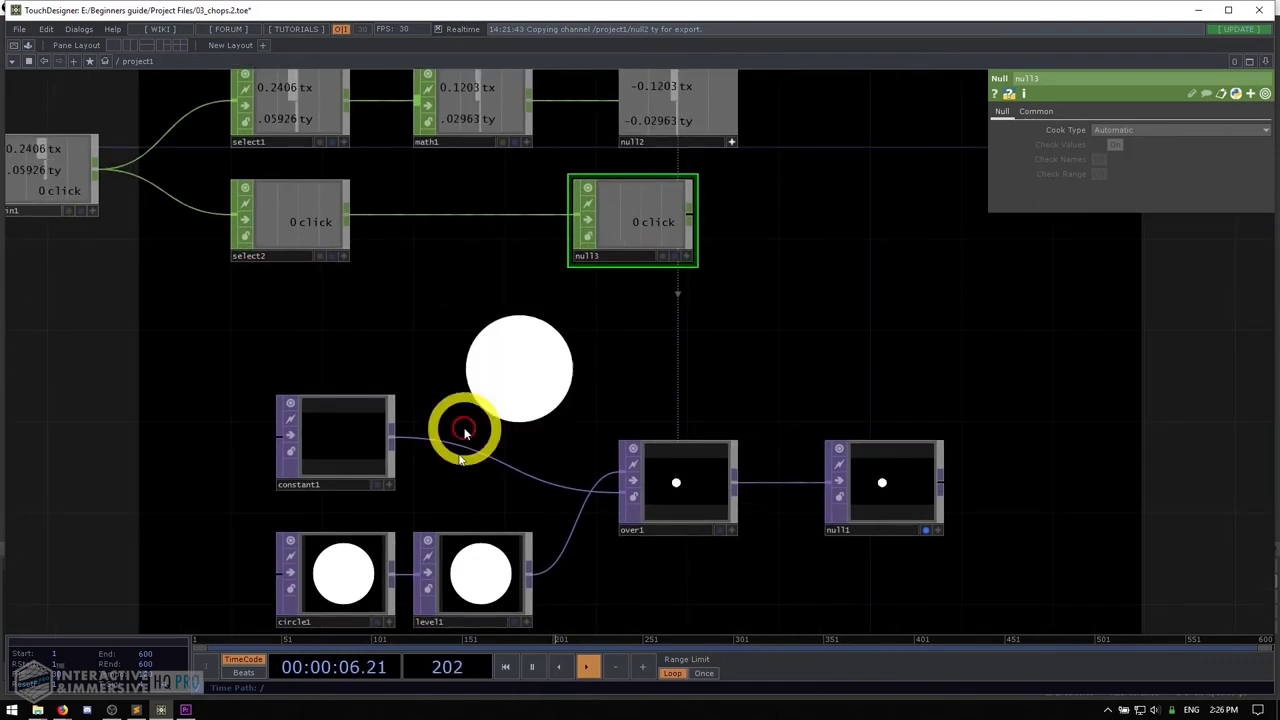
pyautogui.click(484, 575)
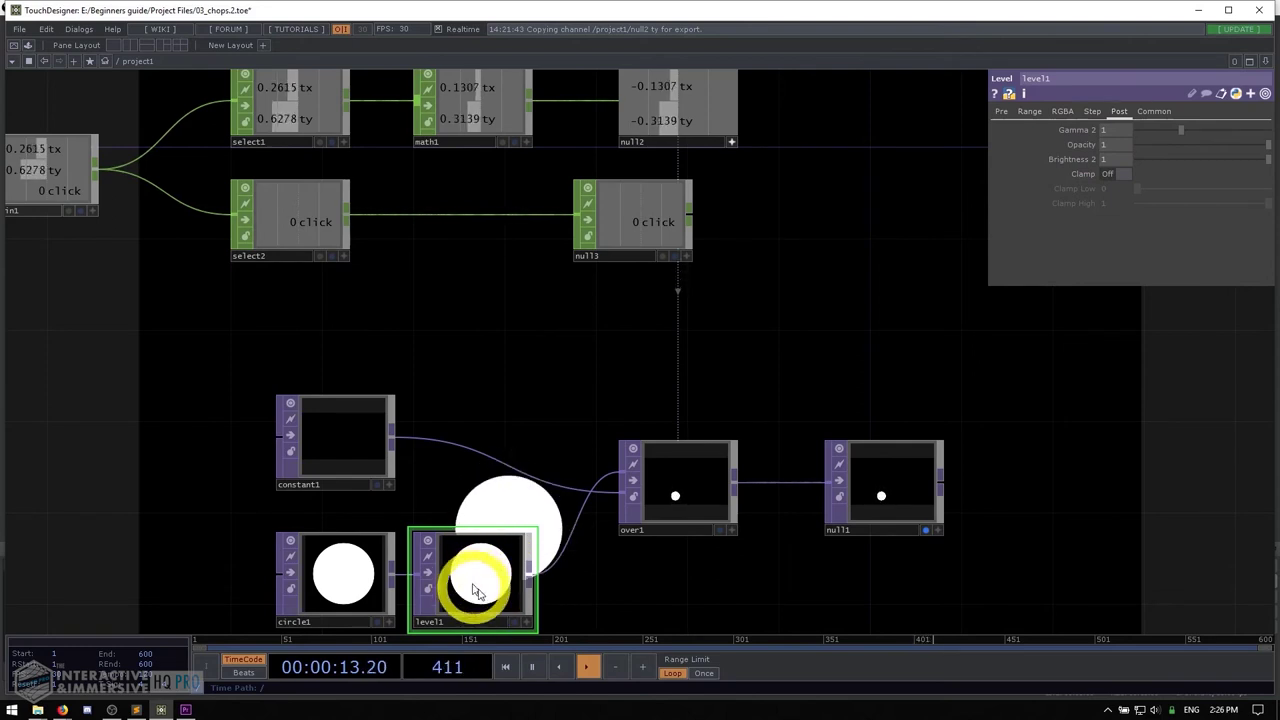
pyautogui.click(687, 257)
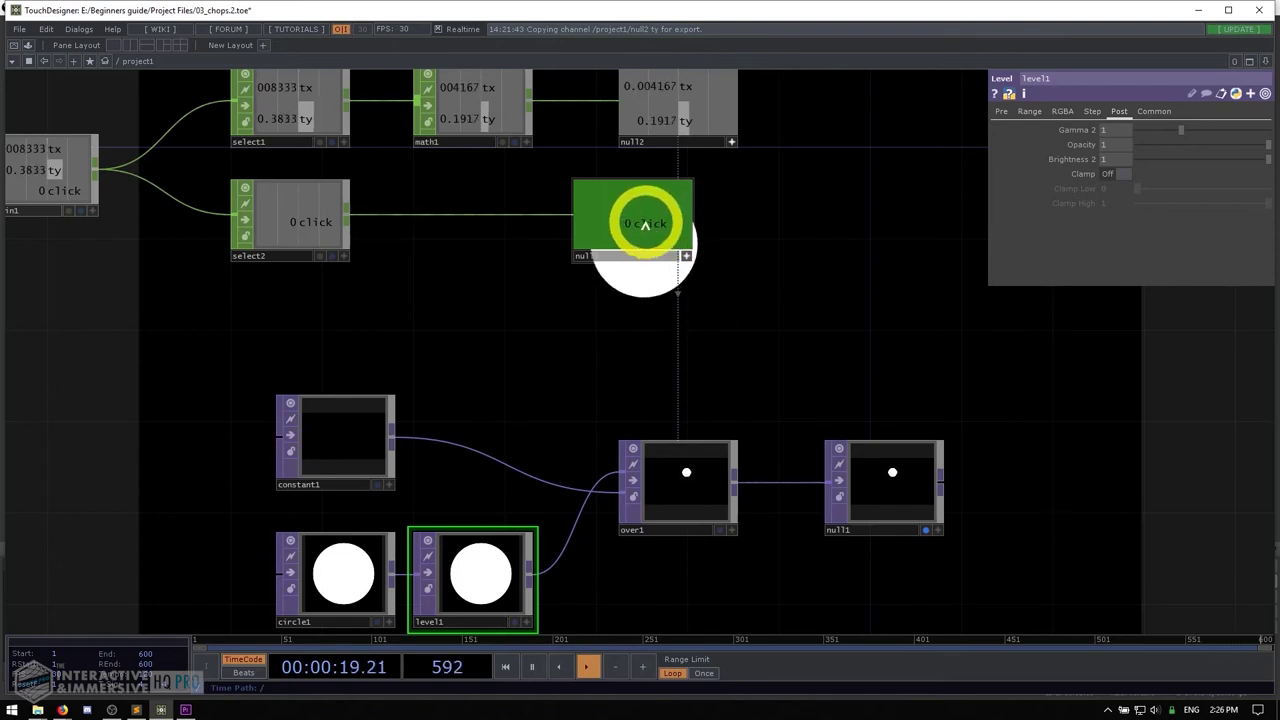
pyautogui.moveTo(651, 214); pyautogui.dragTo(1120, 144)
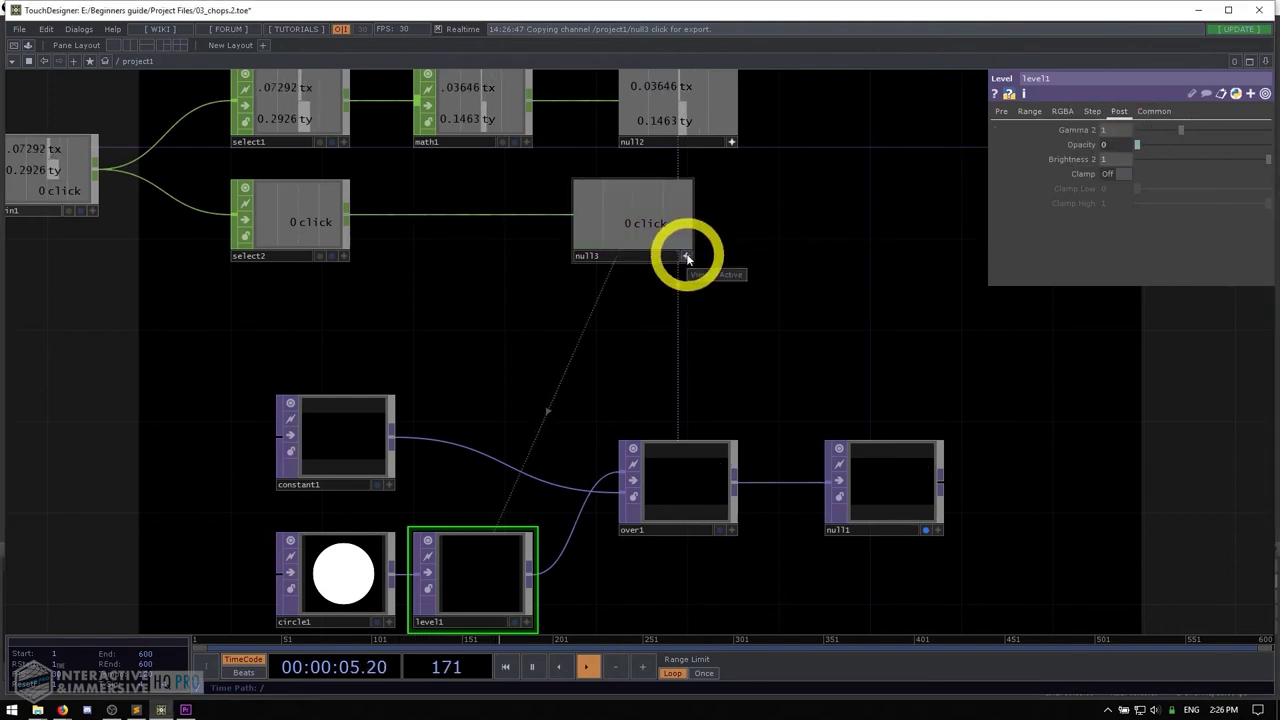
# - Deactivate the viewers of both Null CHOPs and align the click Null CHOP directly below the tx/ty one
pyautogui.moveTo(794, 211); pyautogui.dragTo(760, 294)
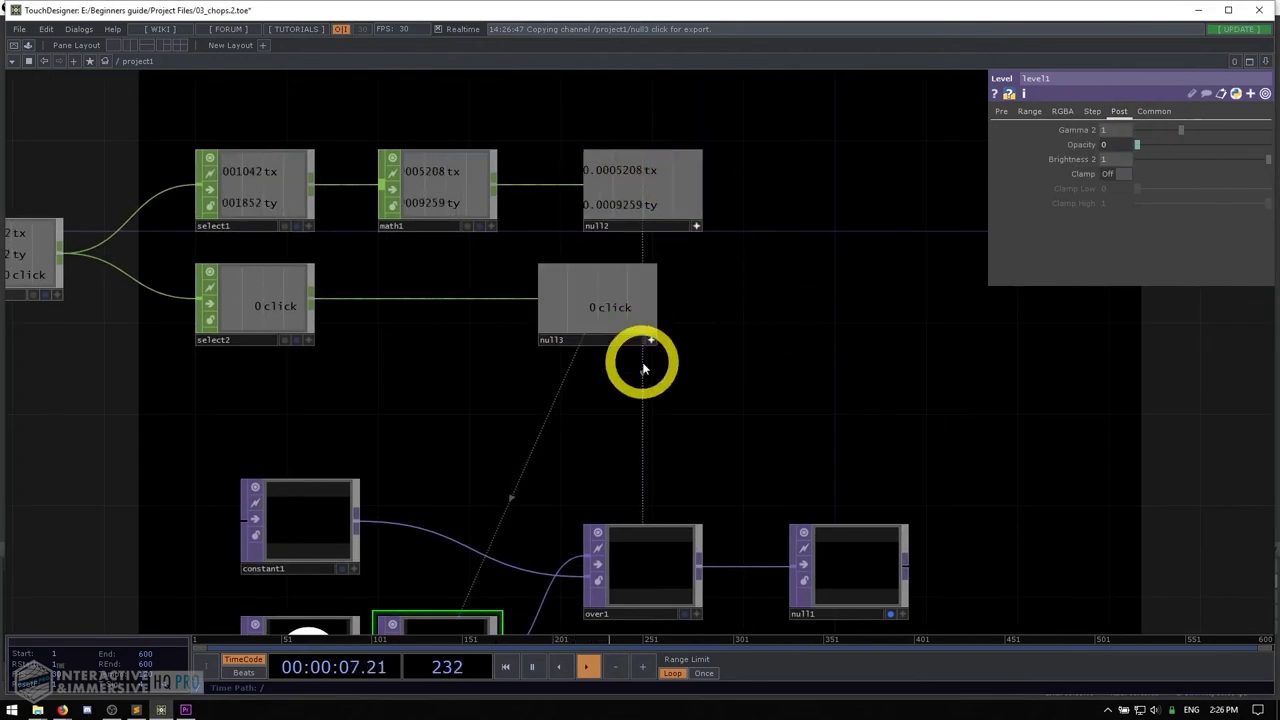
pyautogui.click(686, 256)
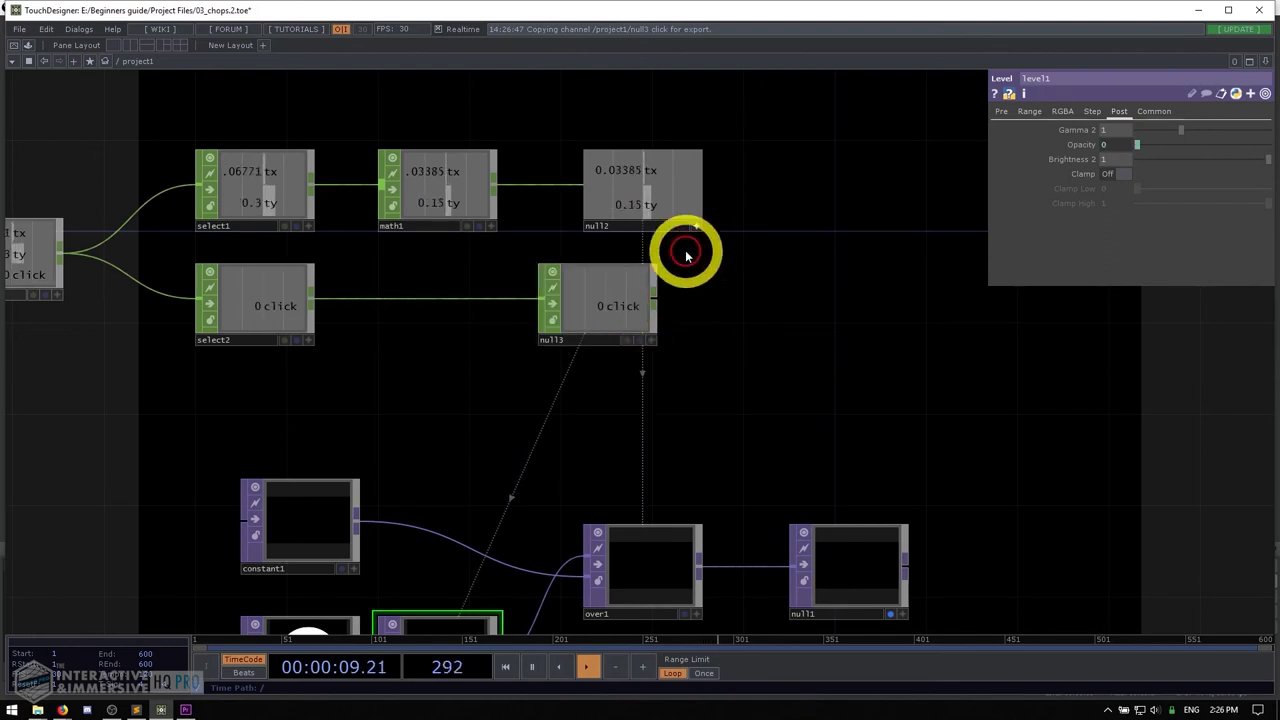
pyautogui.moveTo(609, 303); pyautogui.dragTo(654, 303)
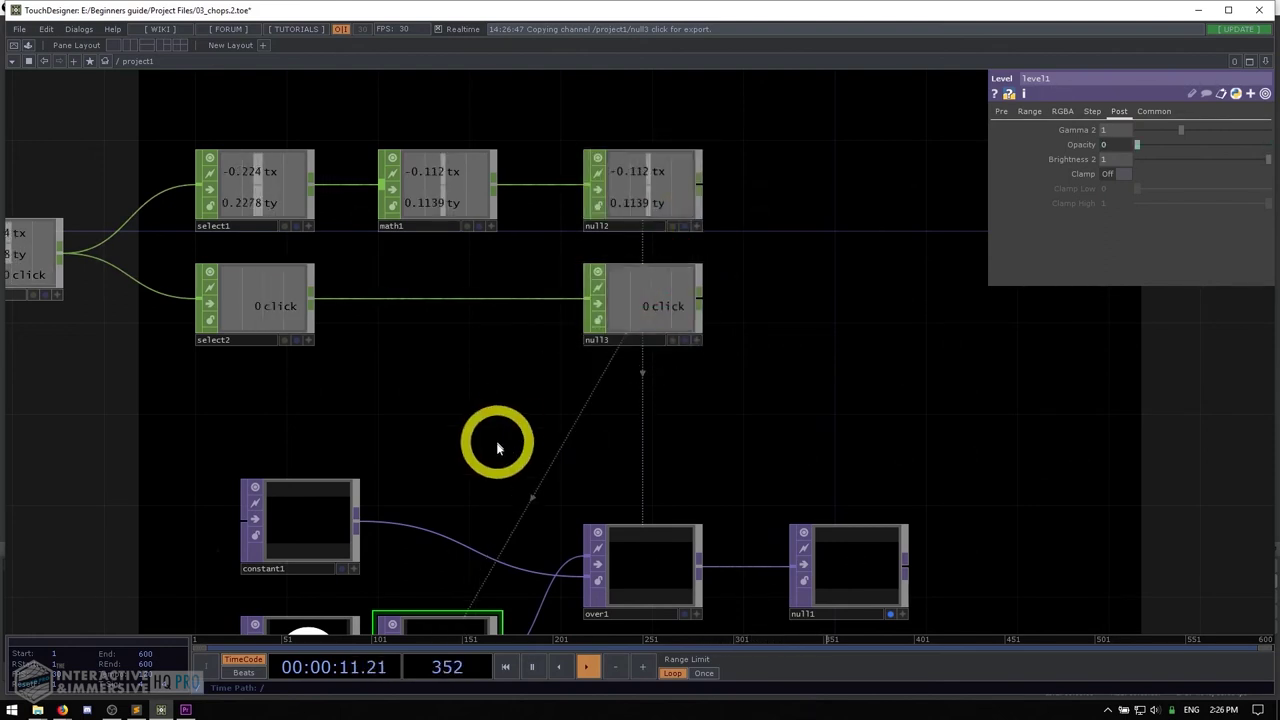
# - Test how the circle's opacity and position respond to mouse presses and movement over the network
pyautogui.moveTo(497, 447); pyautogui.dragTo(705, 348)
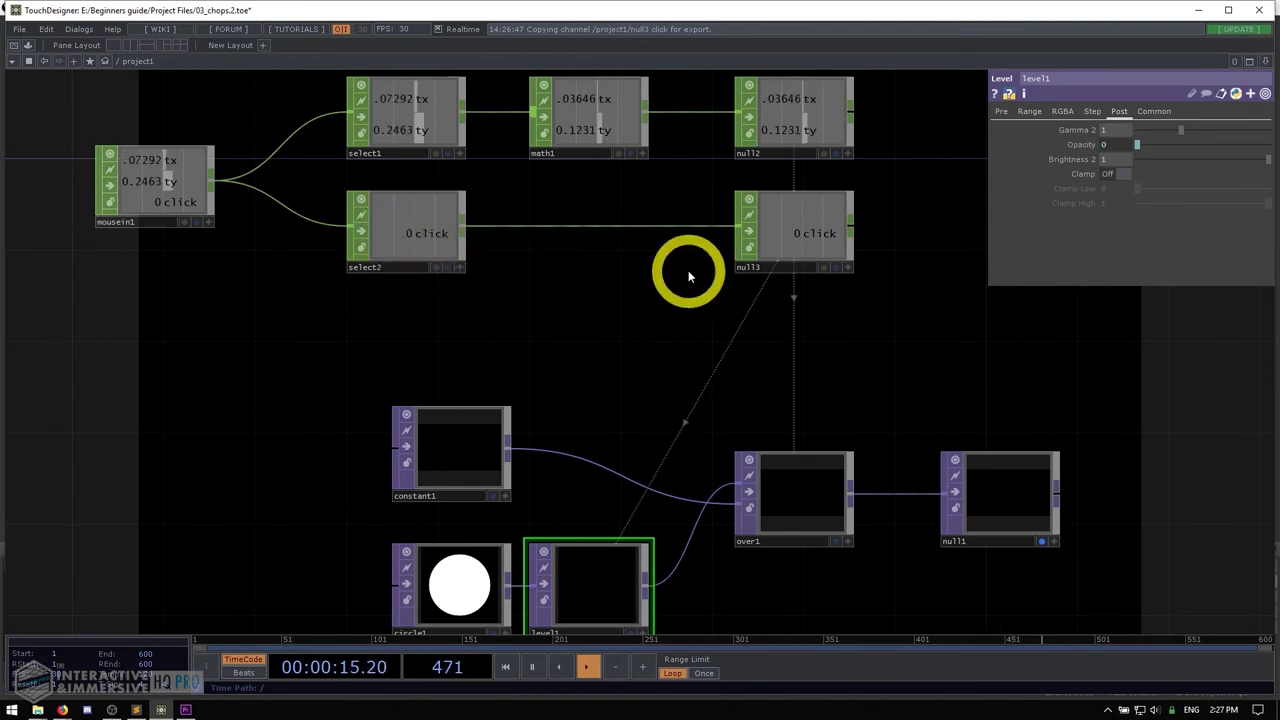
pyautogui.click(640, 345)
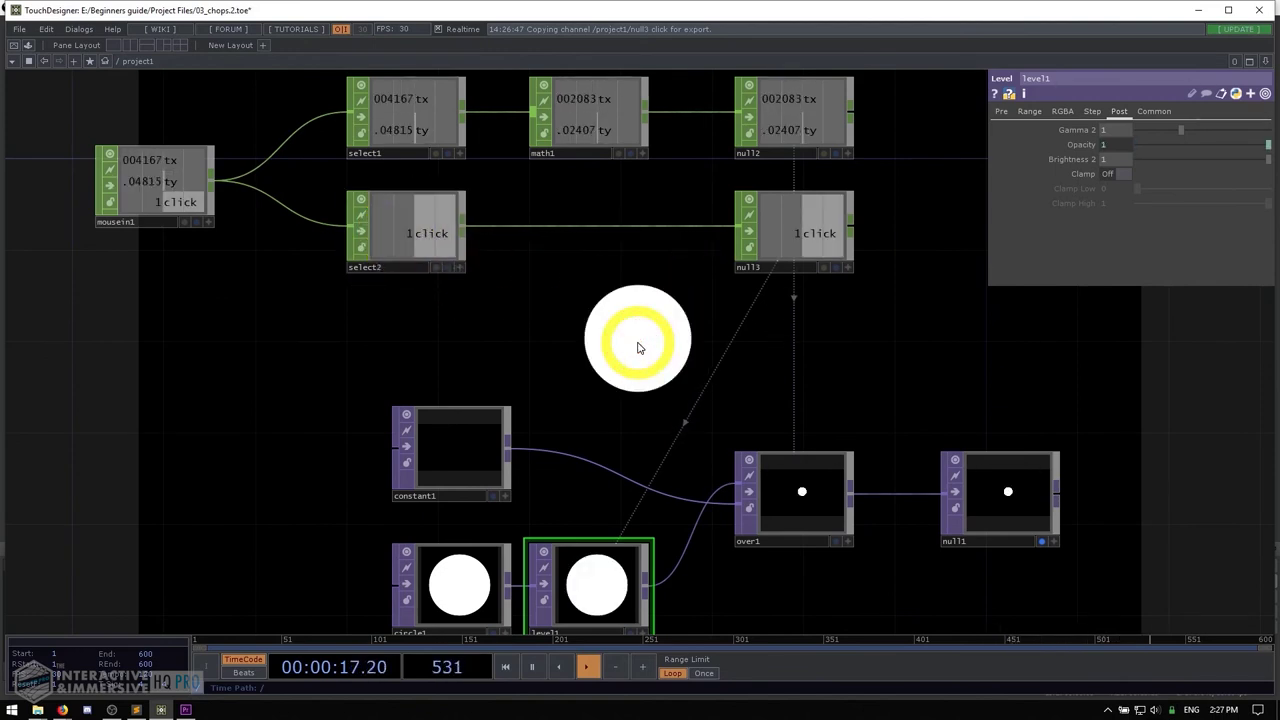
pyautogui.moveTo(657, 384); pyautogui.dragTo(491, 286)
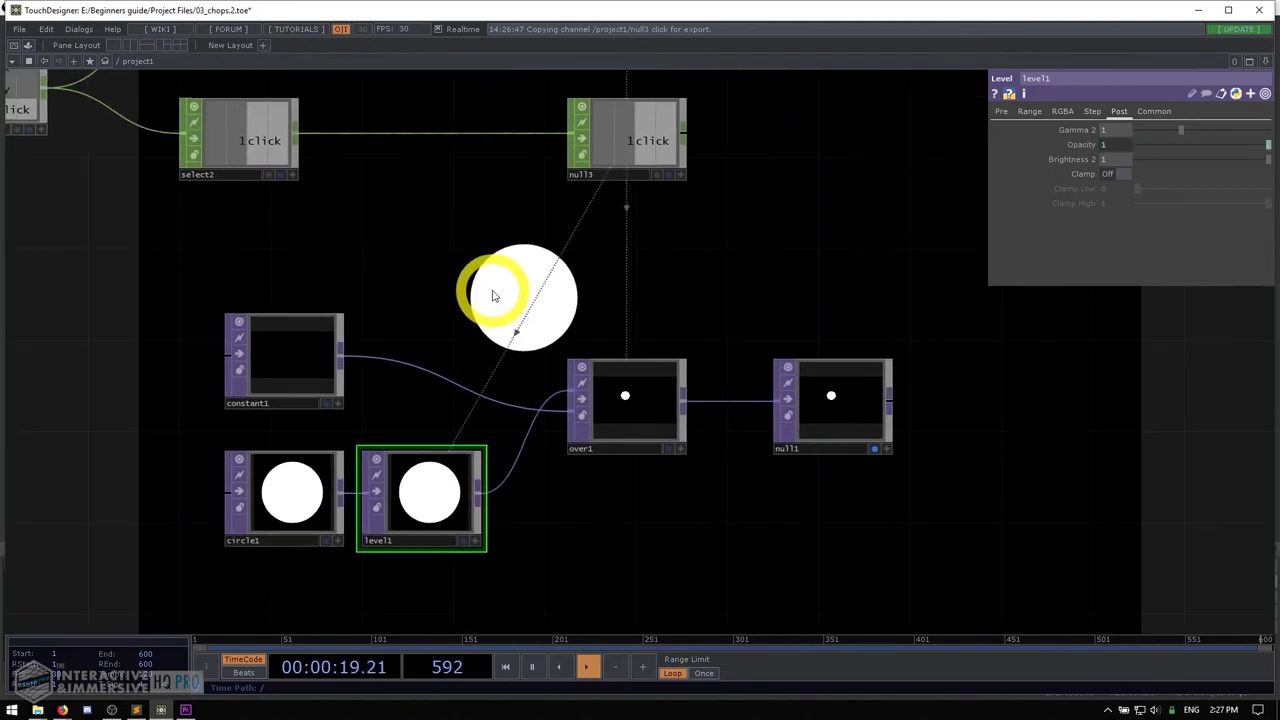
pyautogui.moveTo(371, 268); pyautogui.dragTo(691, 357)
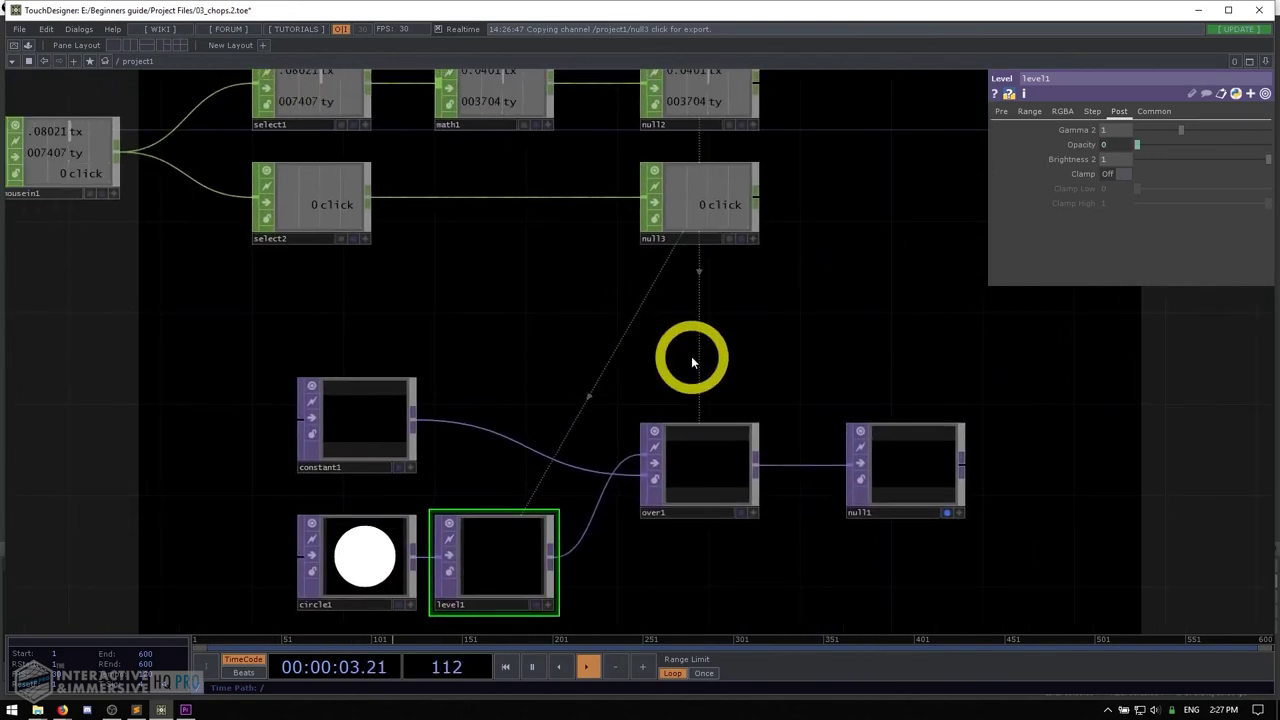
# - Move the Mouse In CHOP and both Select CHOPs together to widen the gap before the Math and Null CHOPs
pyautogui.moveTo(562, 340); pyautogui.dragTo(645, 485)
pyautogui.moveTo(106, 149); pyautogui.dragTo(480, 380, button='right')
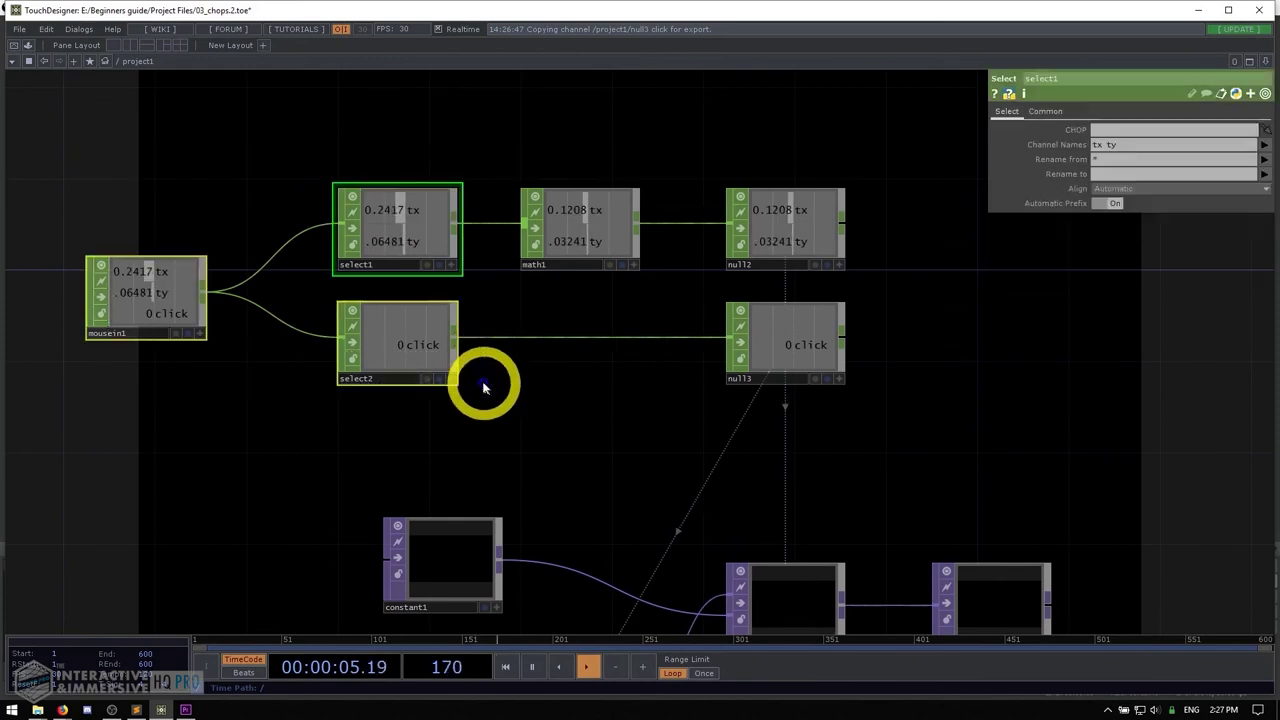
pyautogui.click(425, 340)
pyautogui.moveTo(425, 340); pyautogui.dragTo(266, 340)
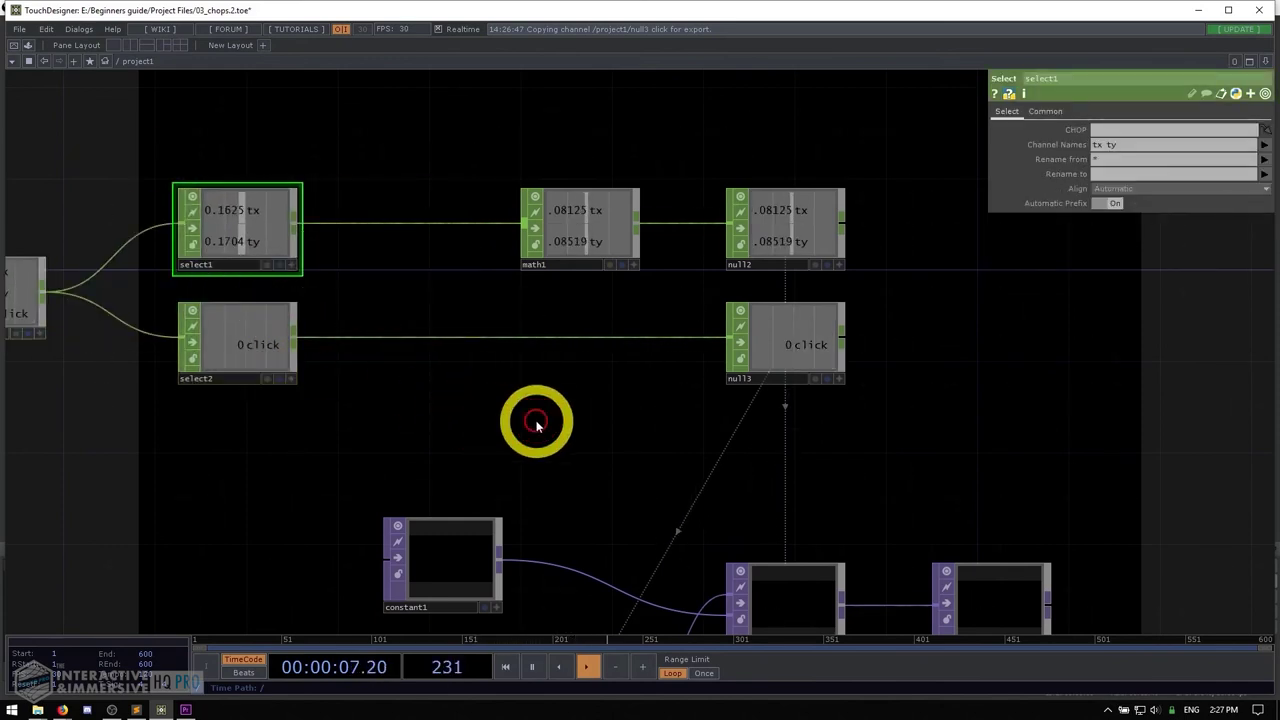
# - Insert a Lag CHOP on the wire between the click Select CHOP and its Null CHOP
pyautogui.click(555, 418)
pyautogui.moveTo(555, 418); pyautogui.dragTo(601, 404)
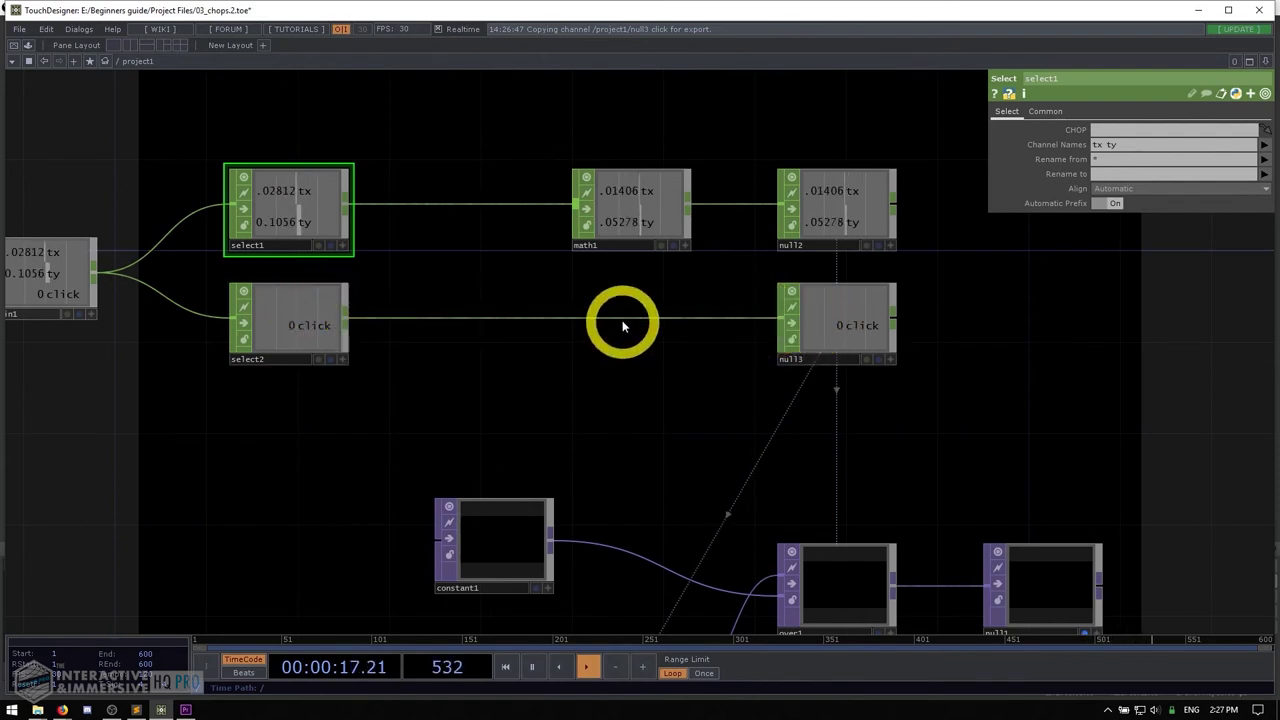
pyautogui.rightClick(536, 317)
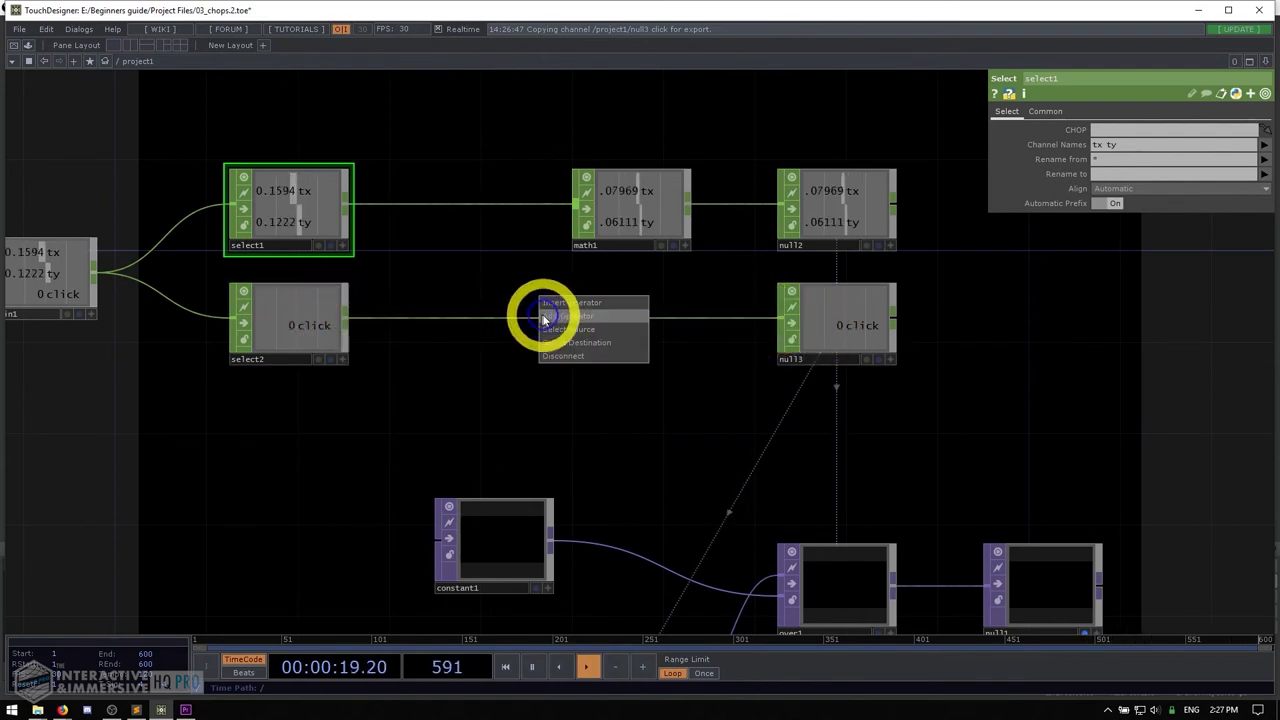
pyautogui.click(555, 310)
pyautogui.write('lag')
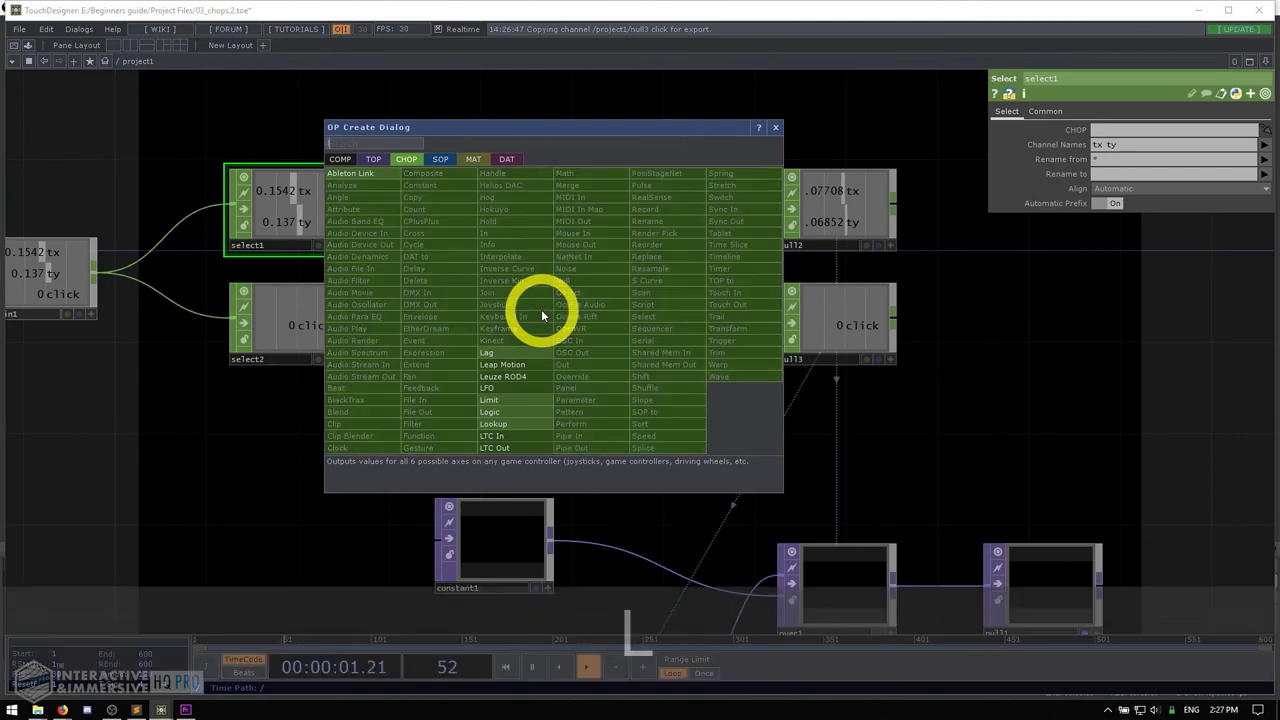
pyautogui.click(520, 352)
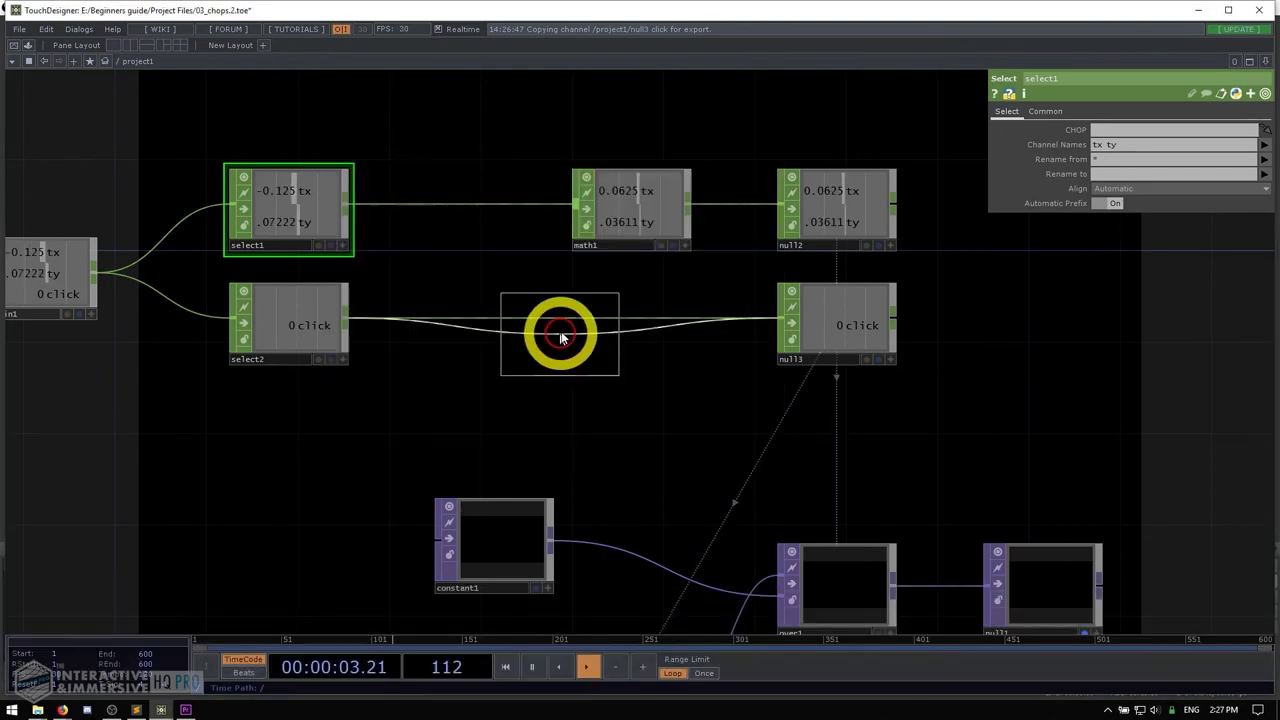
pyautogui.click(566, 337)
# - Test how the Lag CHOP's default settings smooth the circle's fade when the mouse is pressed over the network
pyautogui.moveTo(705, 449); pyautogui.dragTo(593, 405)
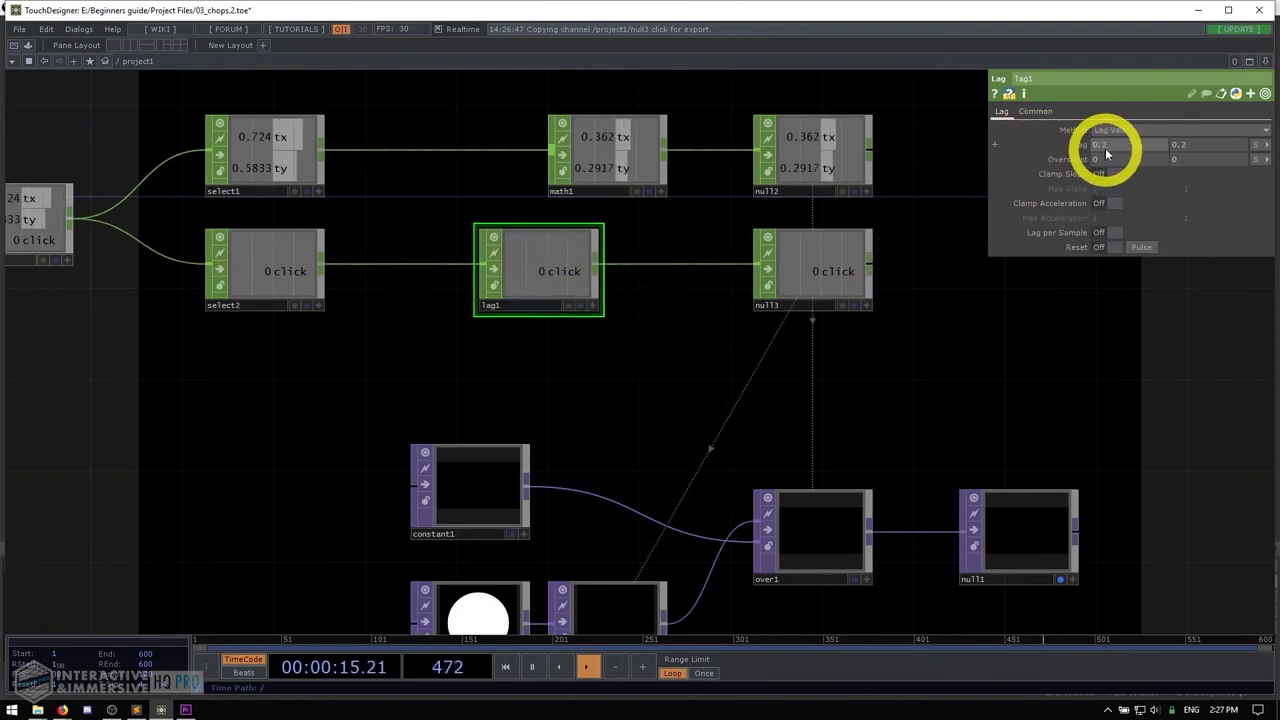
pyautogui.click(1260, 147)
pyautogui.click(1254, 187)
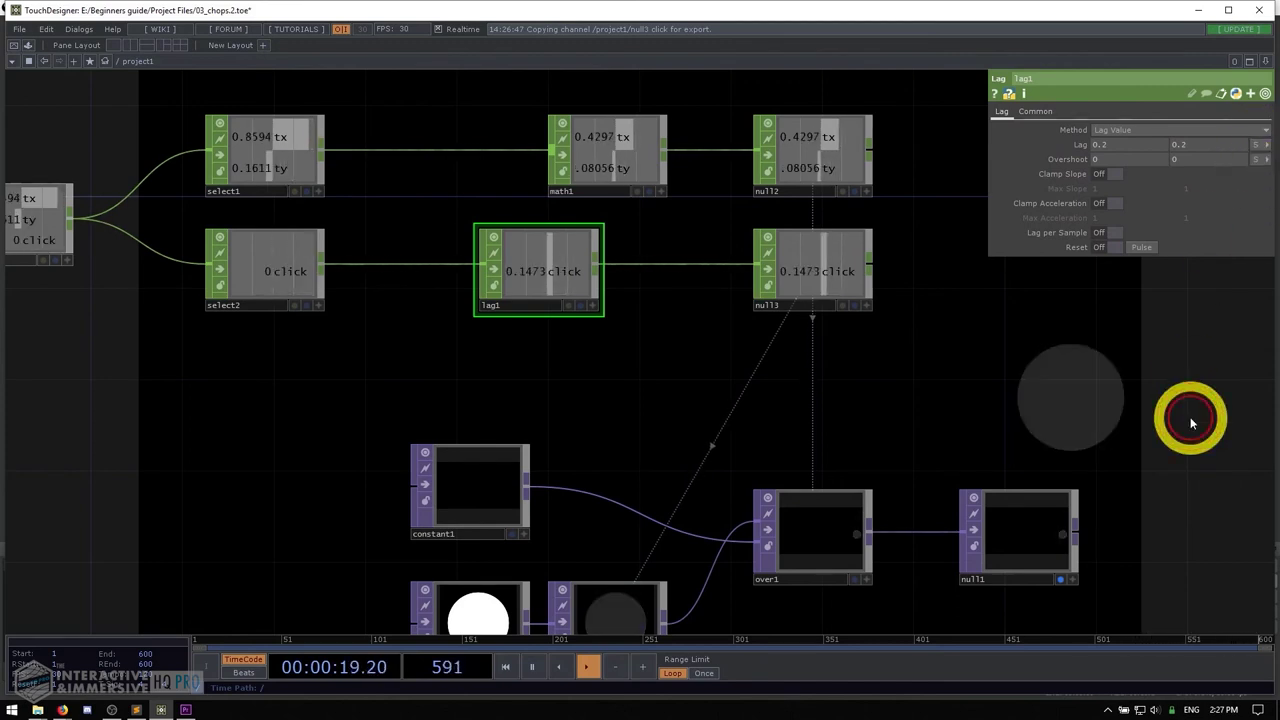
pyautogui.click(654, 402)
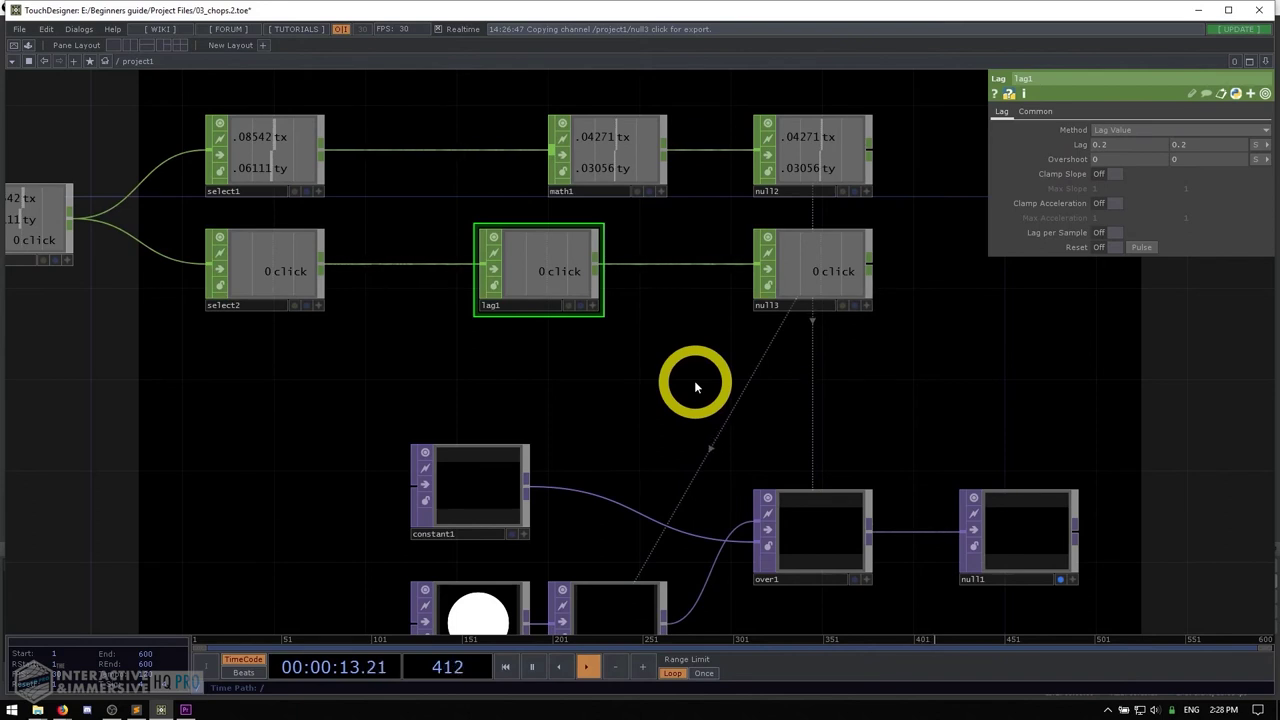
pyautogui.click(575, 408)
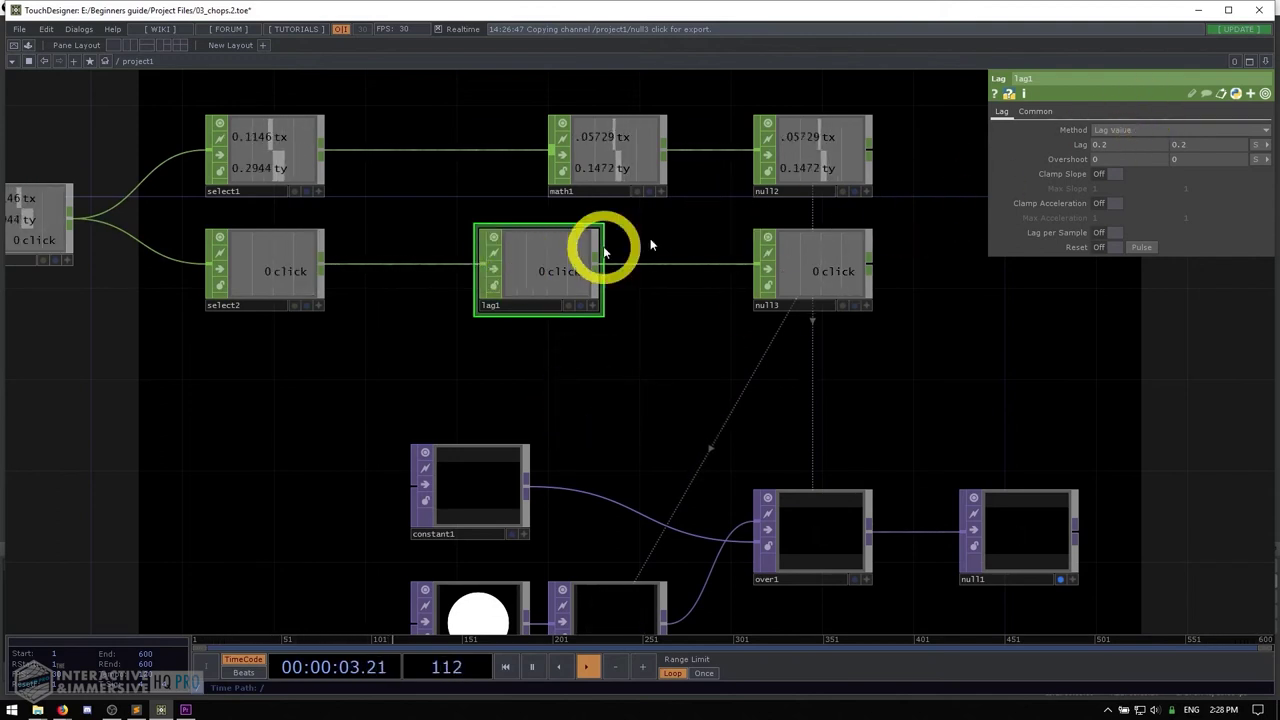
# - Set the Lag CHOP's first Lag value to 0 and test the circle's fade with mouse presses
pyautogui.click(1108, 149)
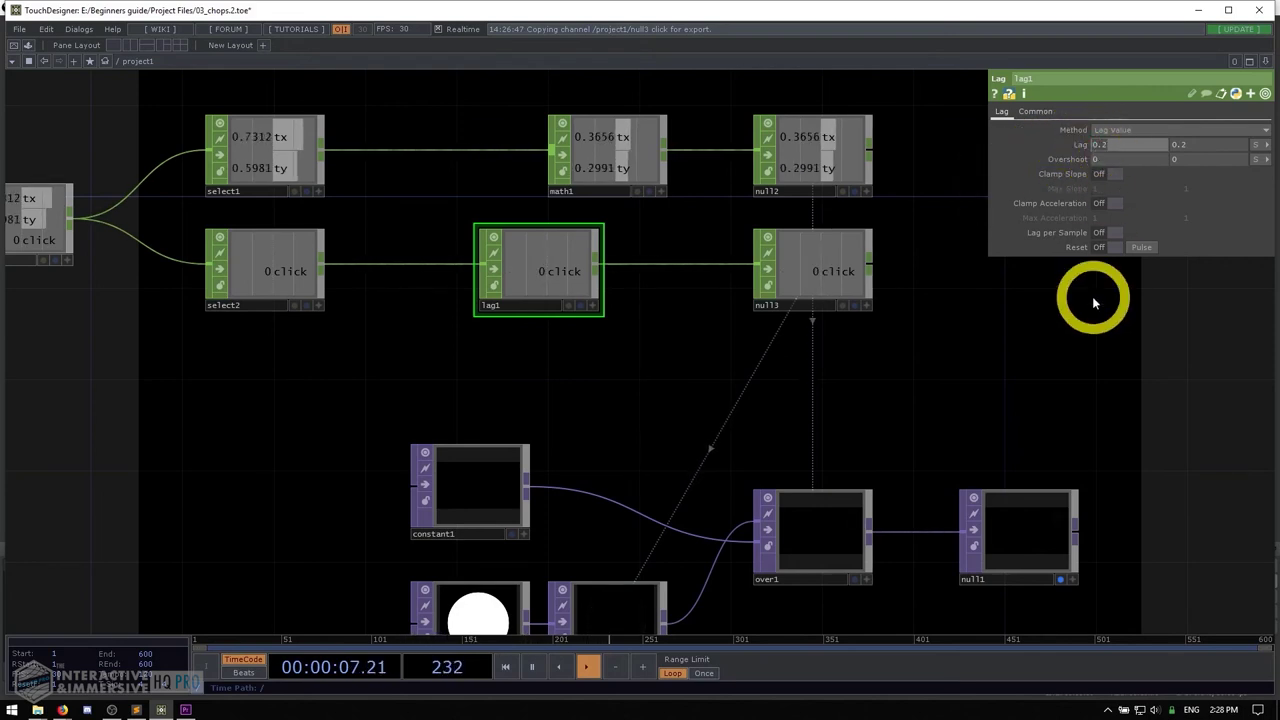
pyautogui.write('0')
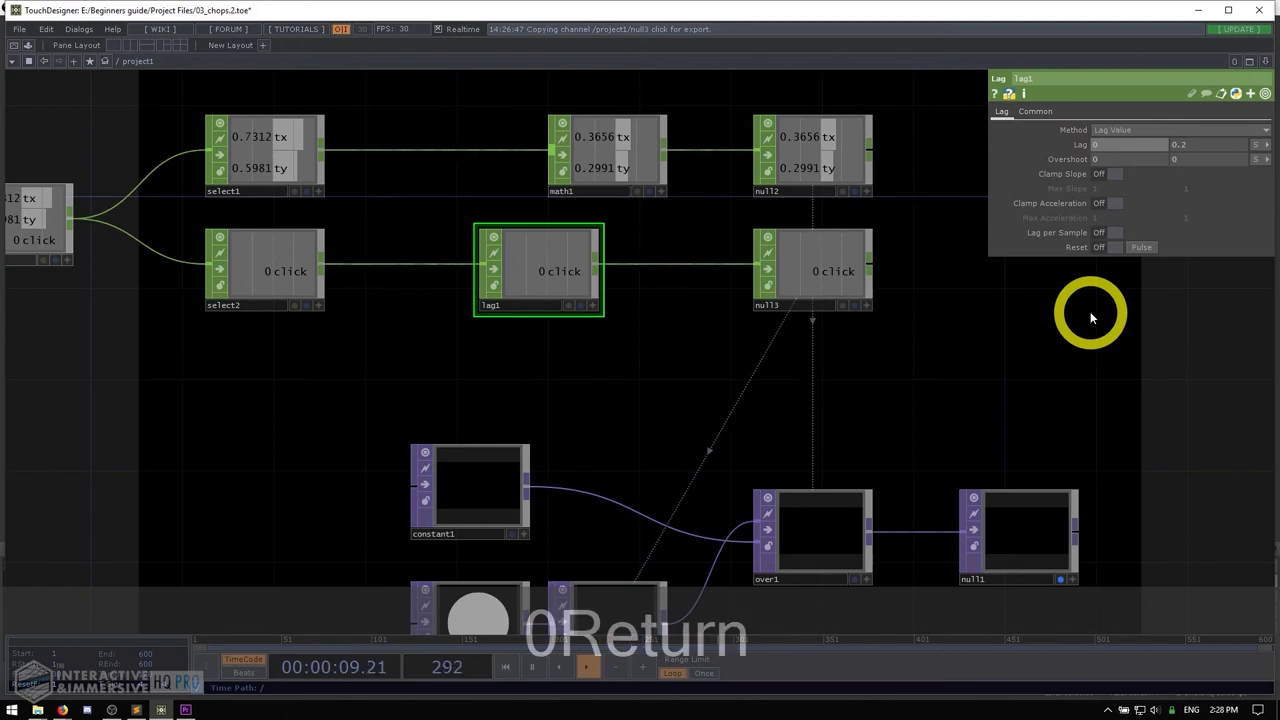
pyautogui.click(572, 410)
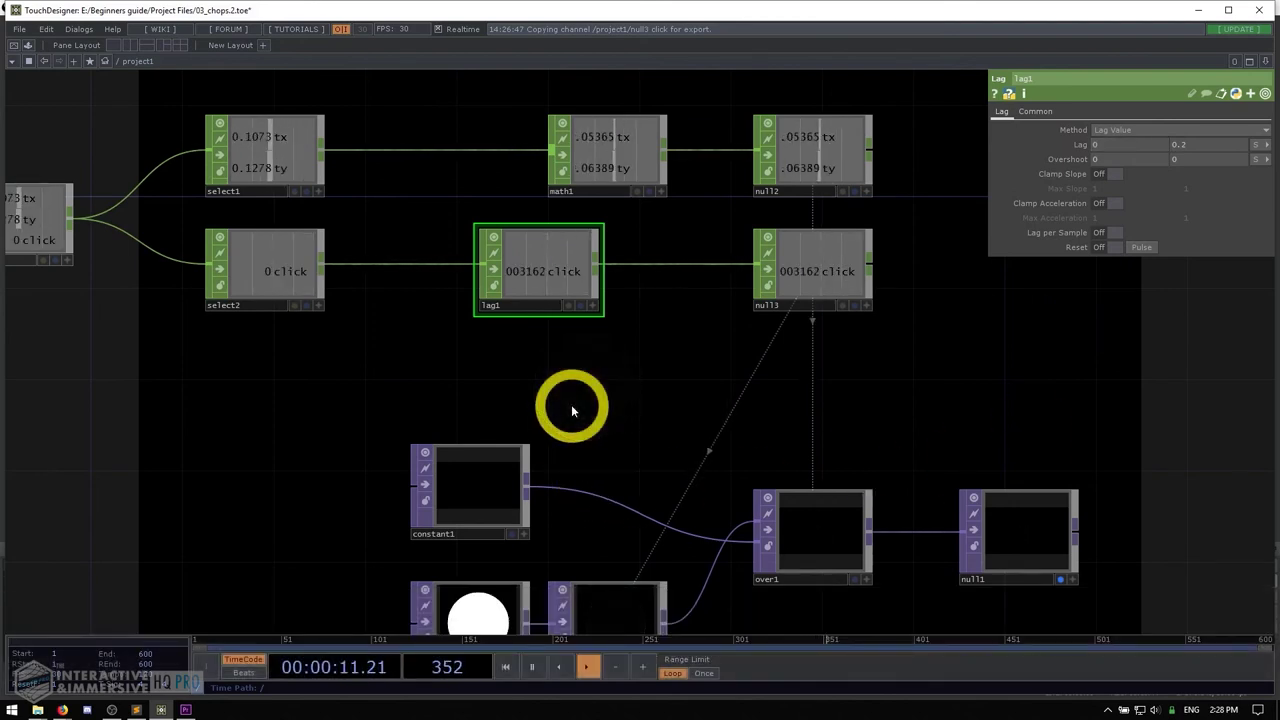
pyautogui.click(571, 404)
pyautogui.click(571, 399)
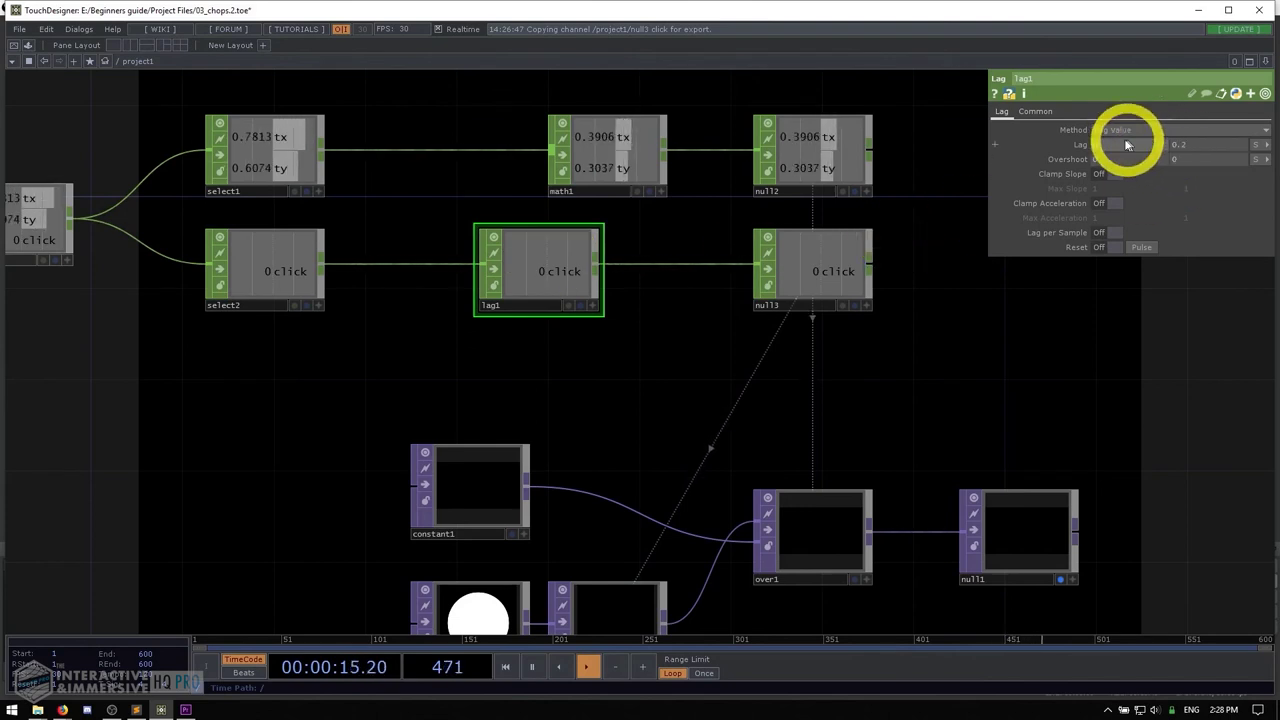
# - Set the Lag CHOP's second Lag value to 1
pyautogui.click(1047, 413)
pyautogui.write('1')
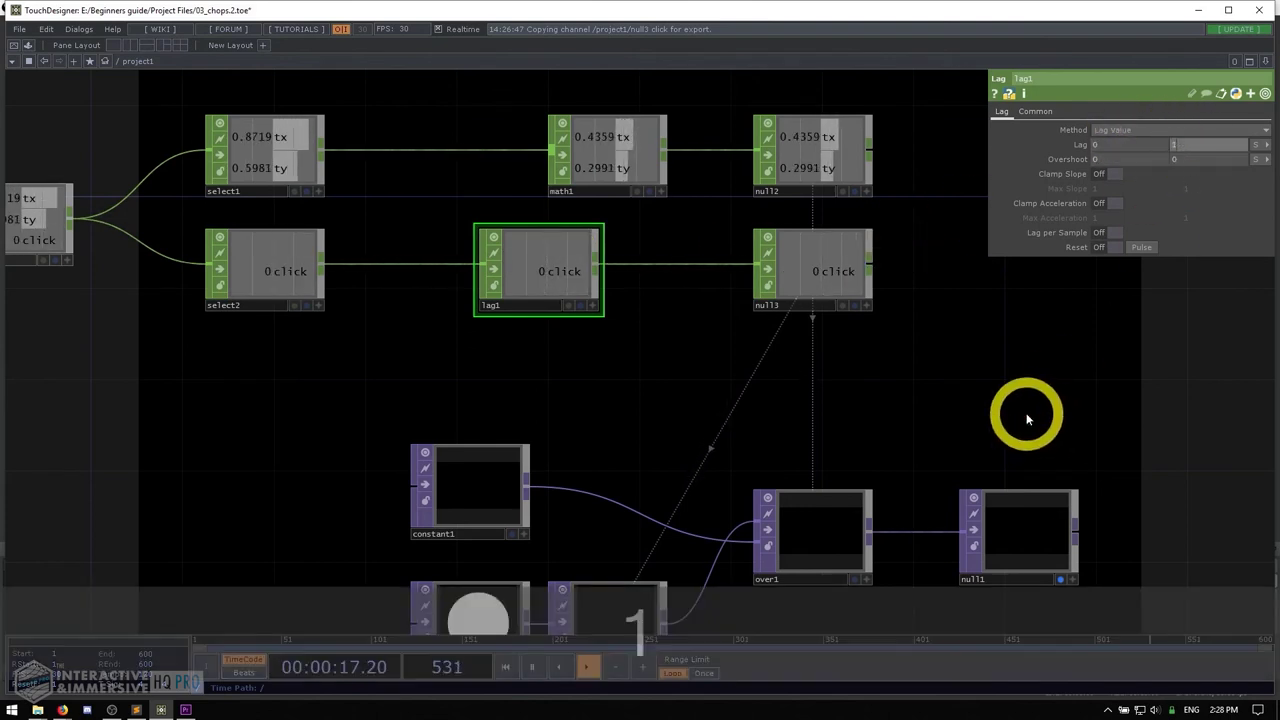
pyautogui.press('Return')
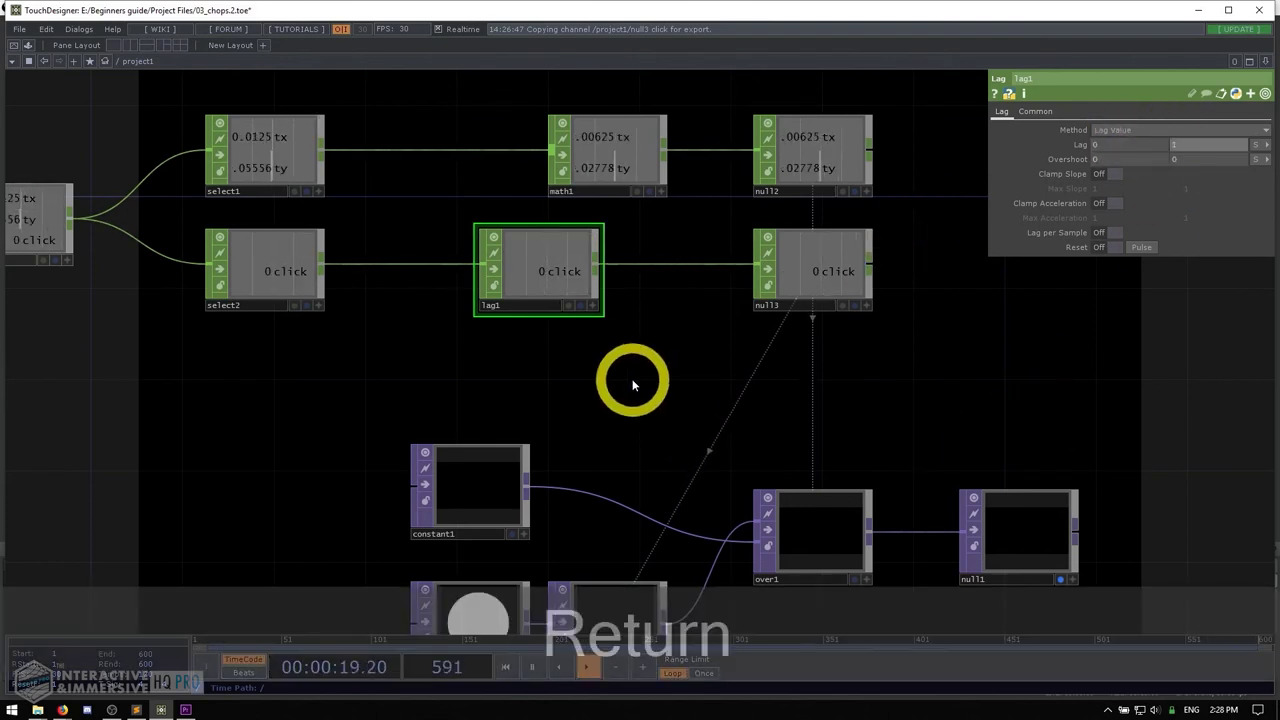
# - Test the circle's fade-in and fade-out with mouse presses at several spots over the network
pyautogui.click(590, 385)
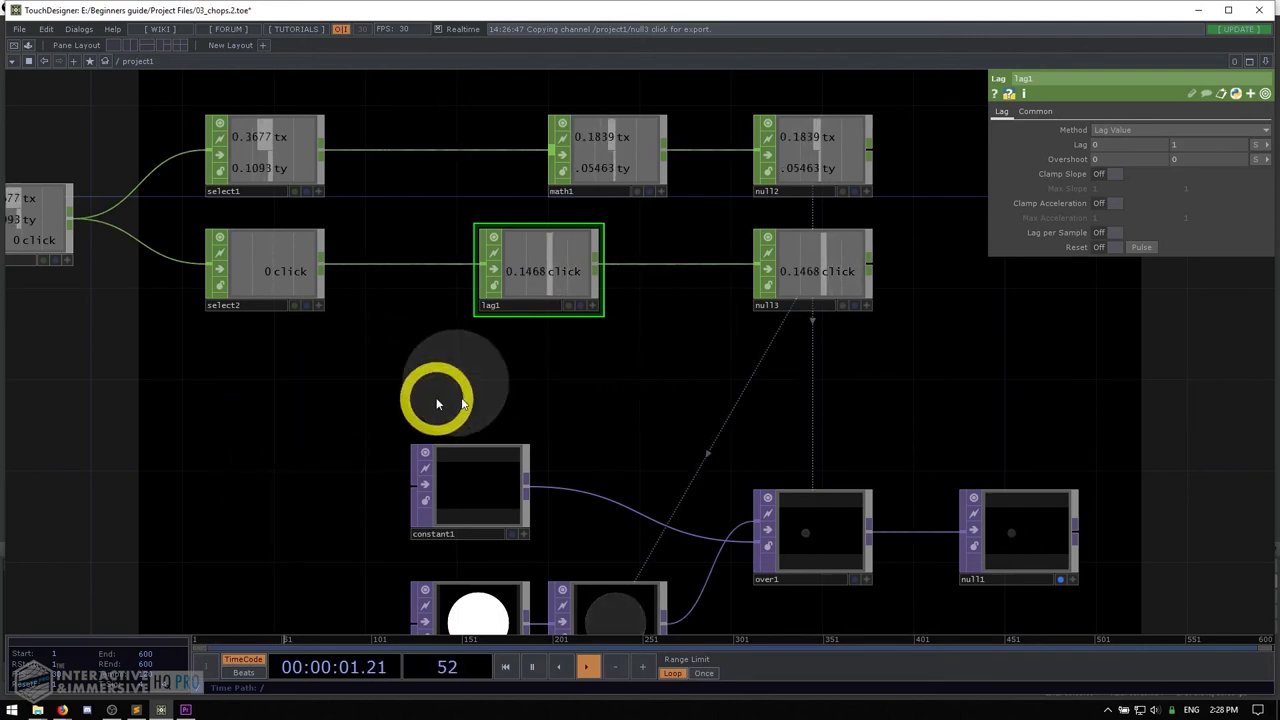
pyautogui.click(1050, 430)
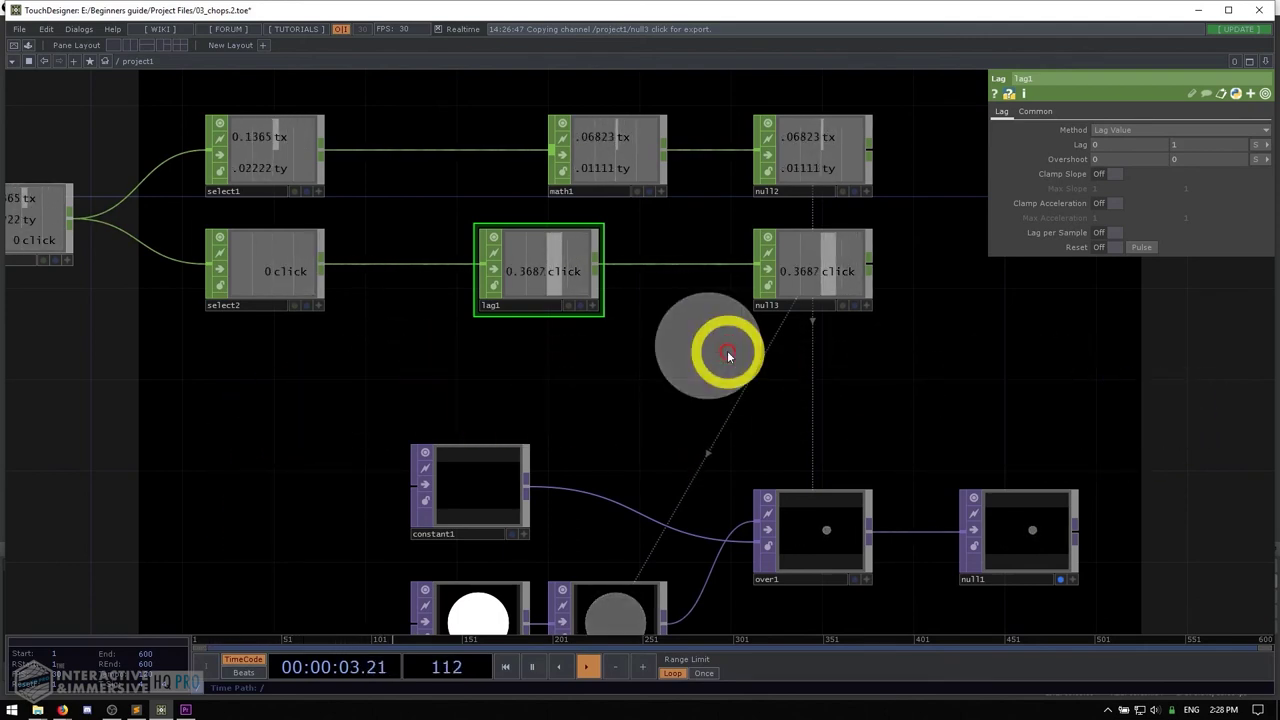
pyautogui.click(500, 377)
pyautogui.click(251, 491)
pyautogui.click(580, 391)
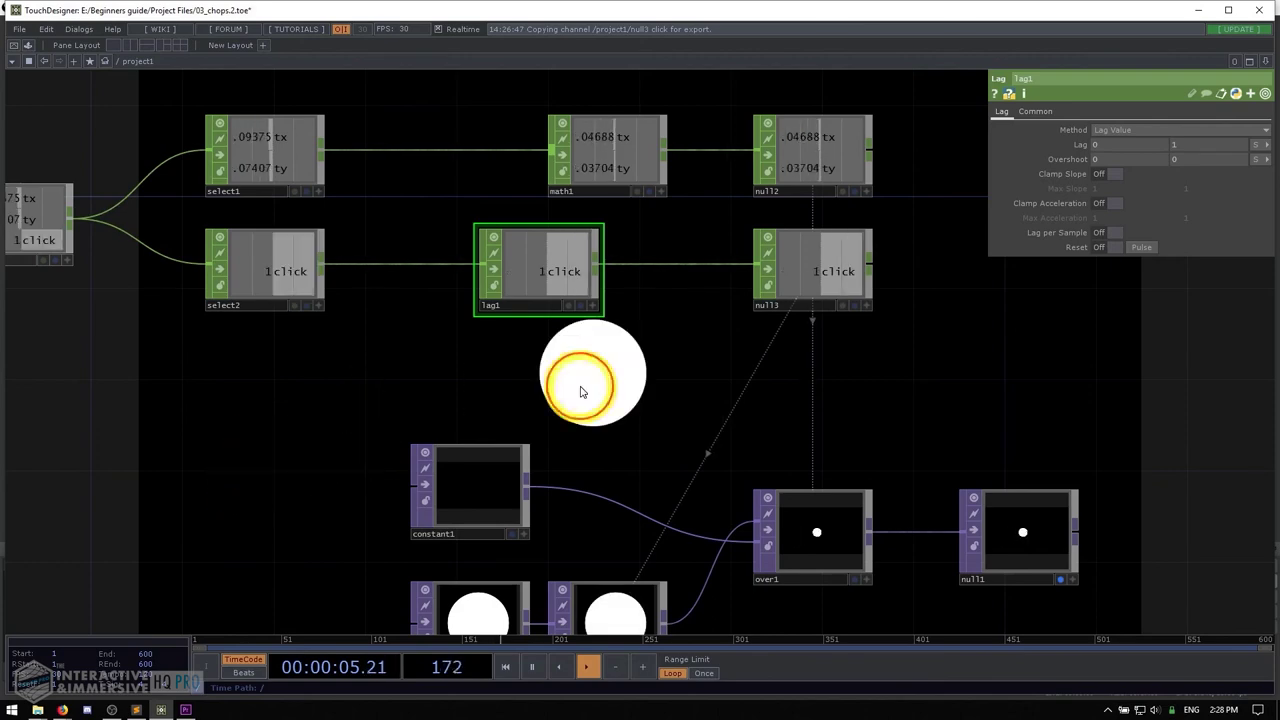
pyautogui.click(940, 435)
# - Move the Lag CHOP close to the click Select CHOP to make room before the Null CHOP
pyautogui.scroll(-4, 797, 349)
pyautogui.scroll(2, 791, 341)
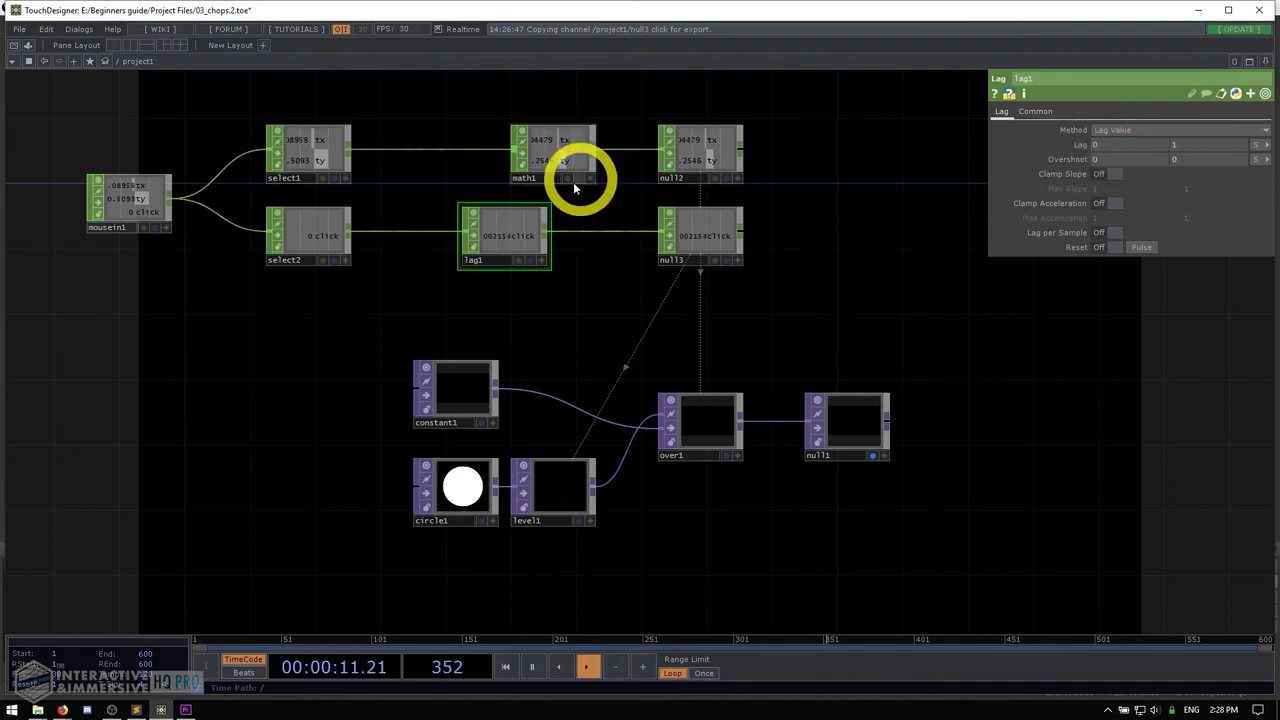
pyautogui.moveTo(500, 229); pyautogui.dragTo(420, 225)
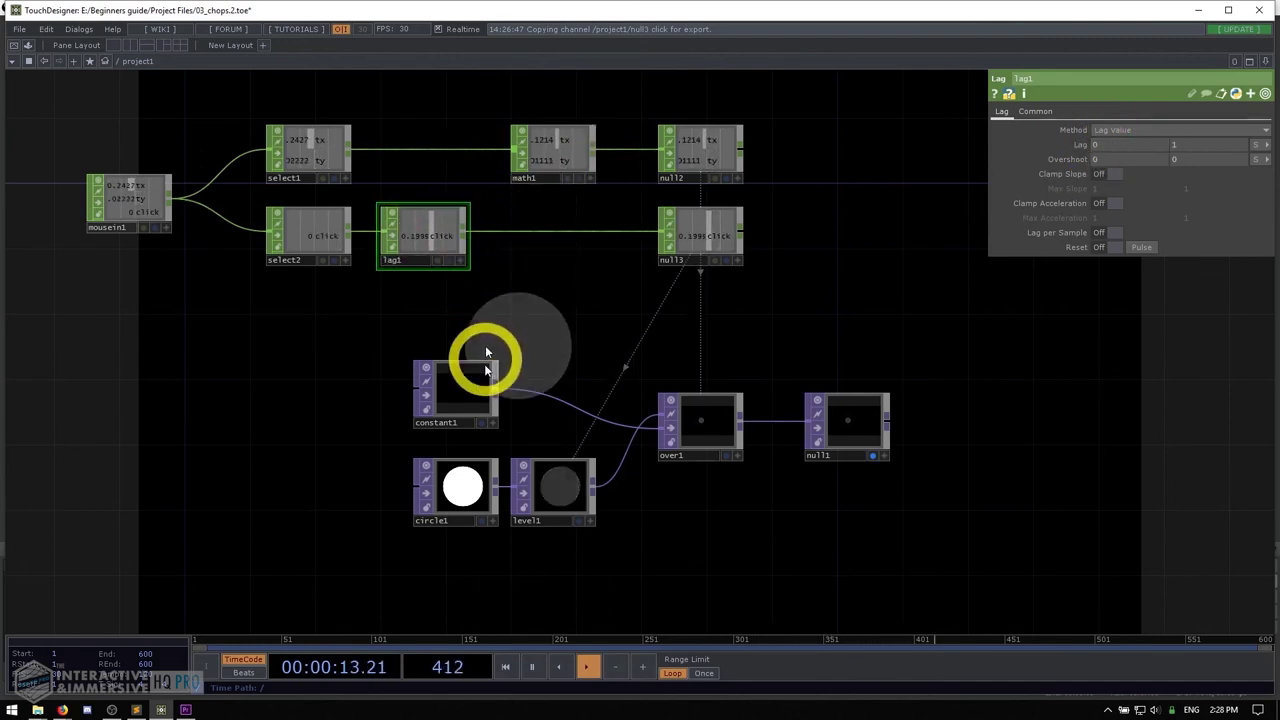
# - Check the Level TOP's Opacity, and insert a Math CHOP between the Lag CHOP and the click Null CHOP
pyautogui.click(545, 491)
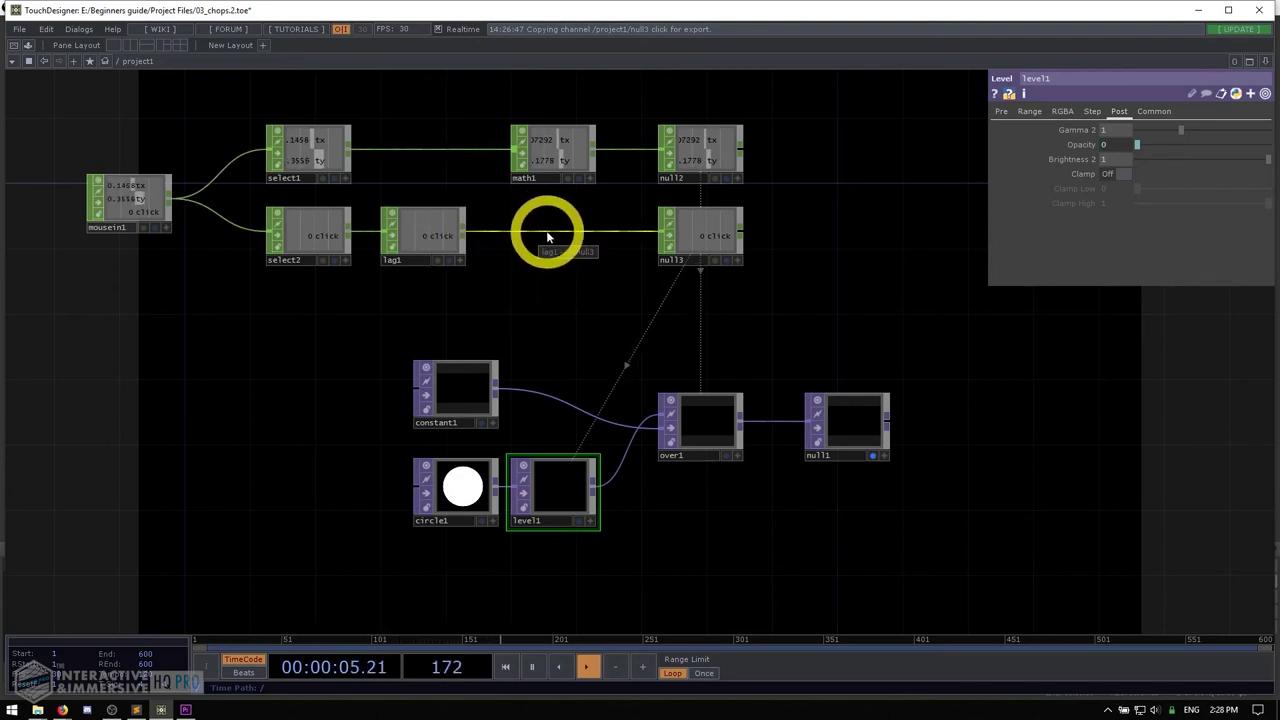
pyautogui.click(585, 226)
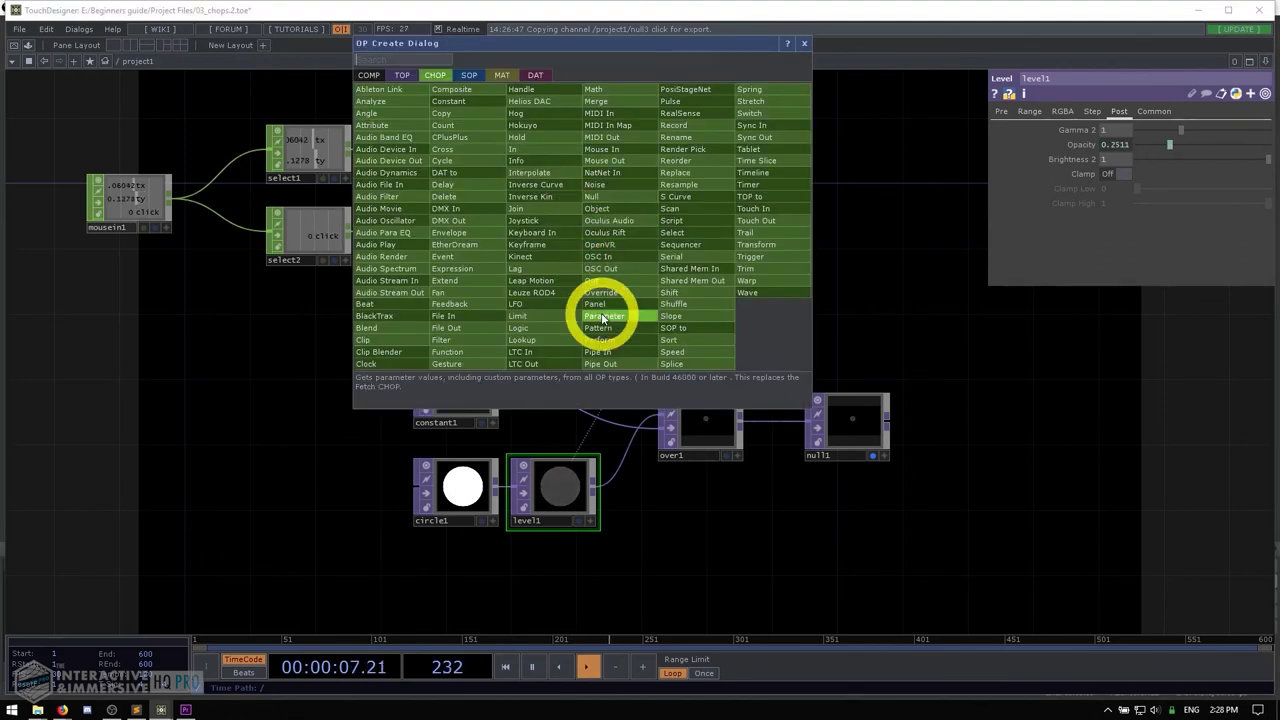
pyautogui.write('math')
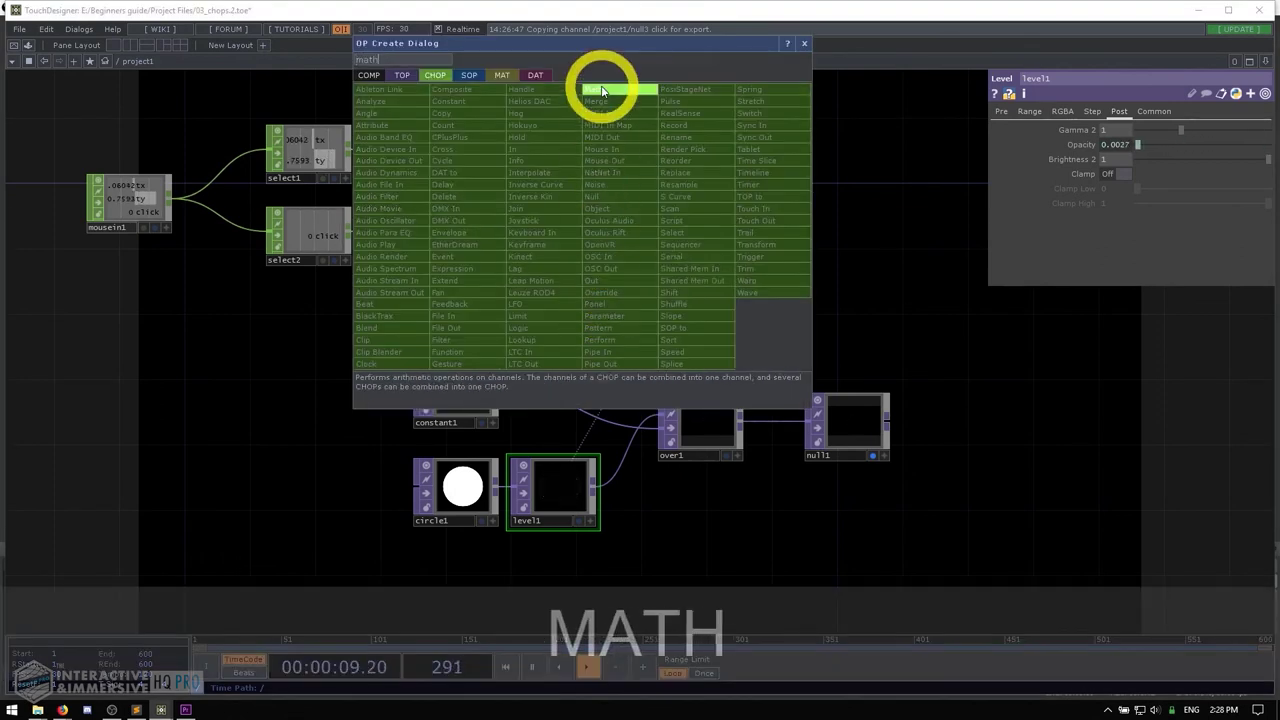
pyautogui.click(601, 91)
pyautogui.click(548, 250)
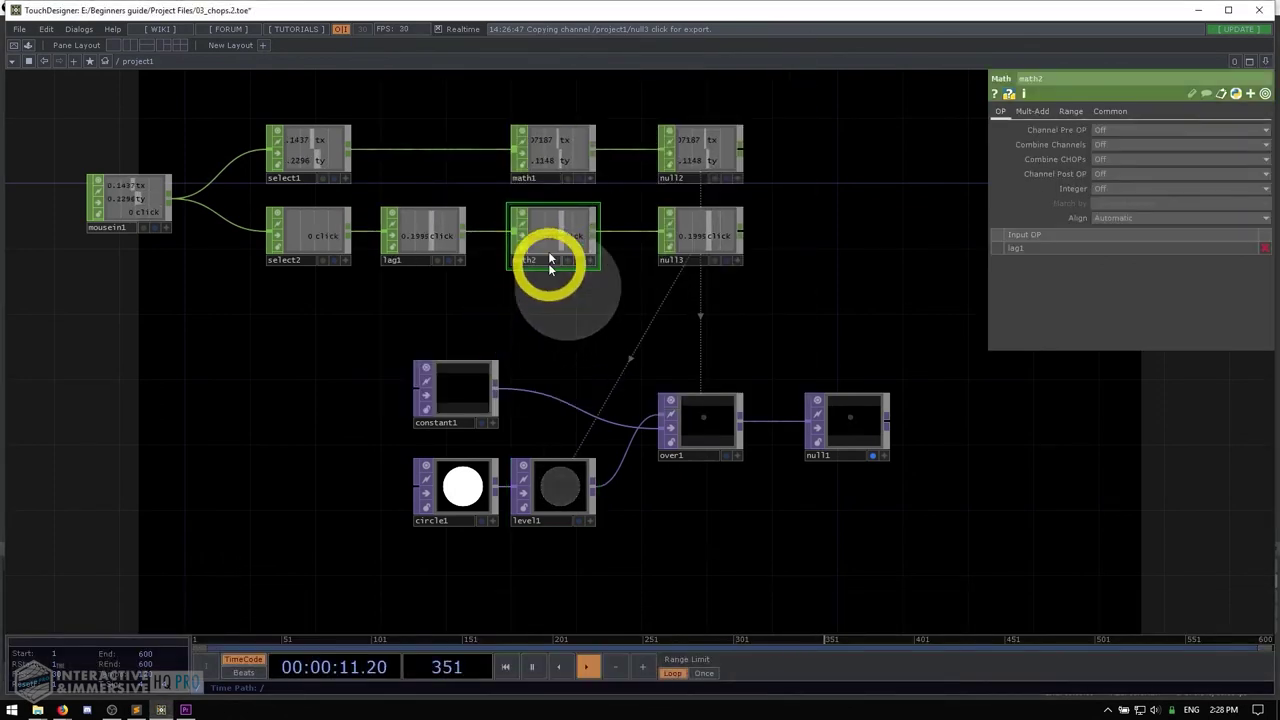
# - Invert the click channel by setting the new Math CHOP's To Range to 1 and 0
pyautogui.scroll(3, 548, 263)
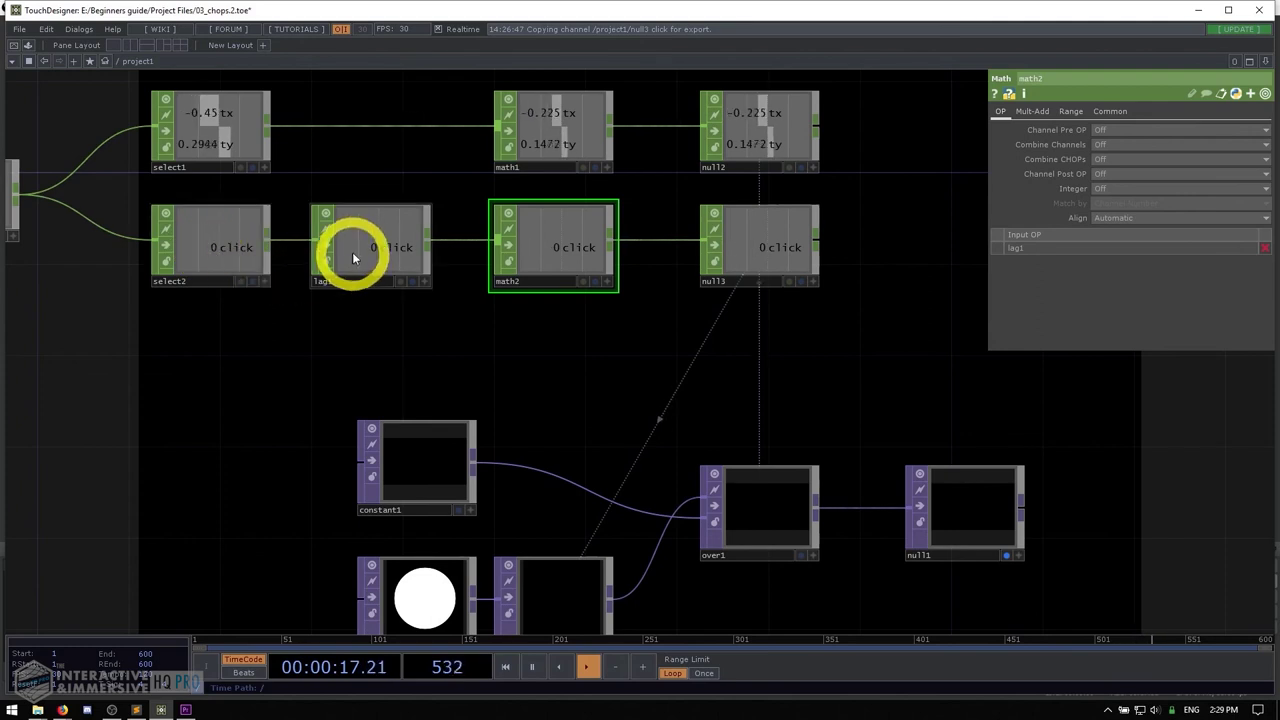
pyautogui.click(338, 365)
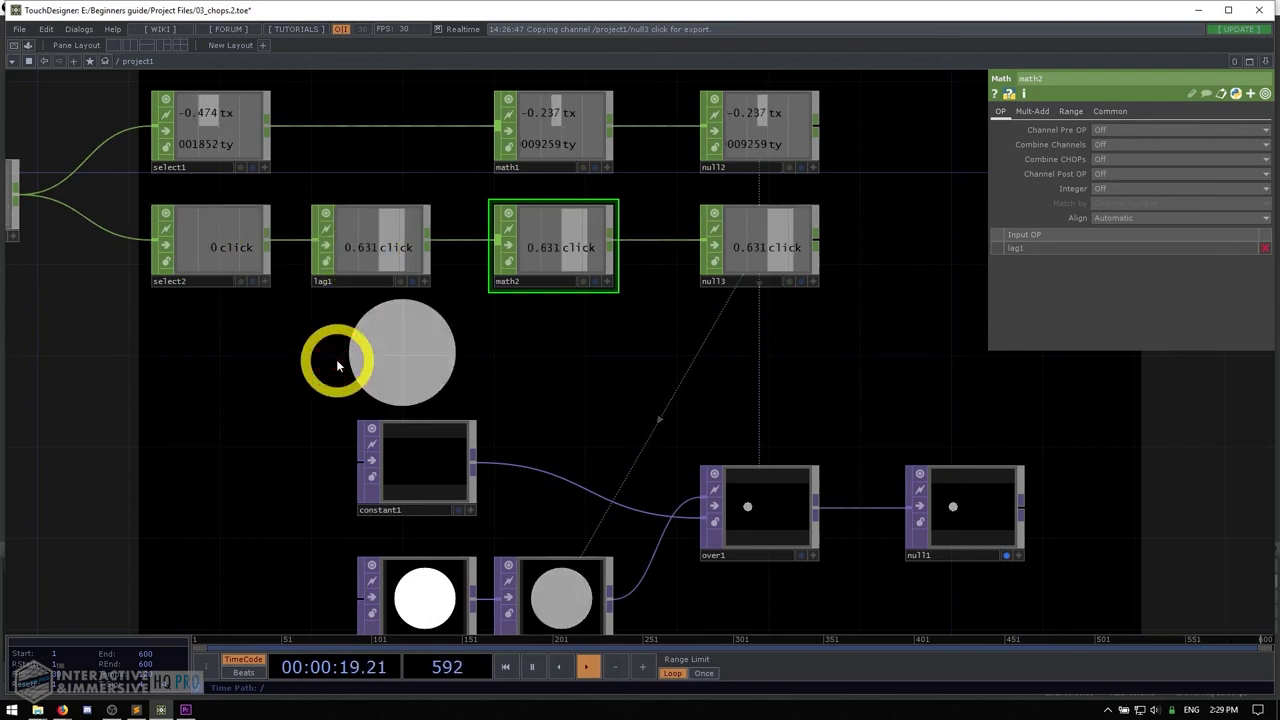
pyautogui.click(1074, 111)
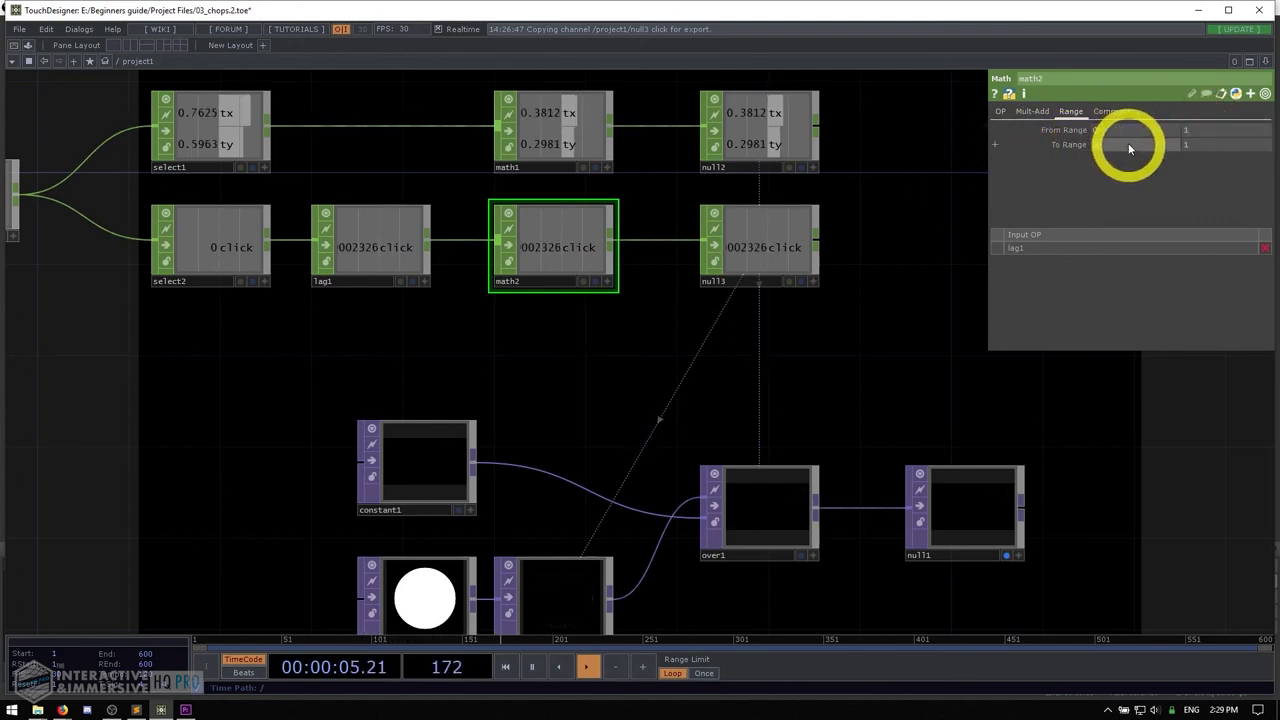
pyautogui.moveTo(1129, 145); pyautogui.dragTo(1132, 214)
pyautogui.write('1')
pyautogui.press('Tab')
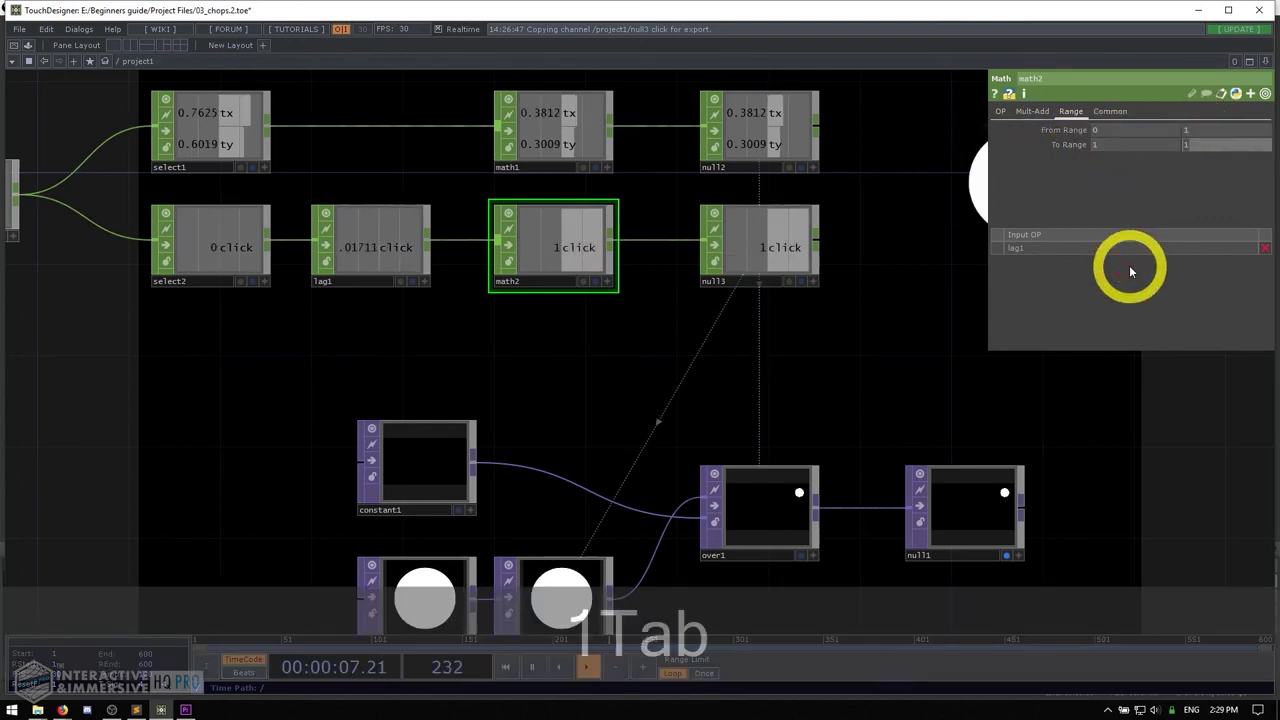
pyautogui.click(622, 400)
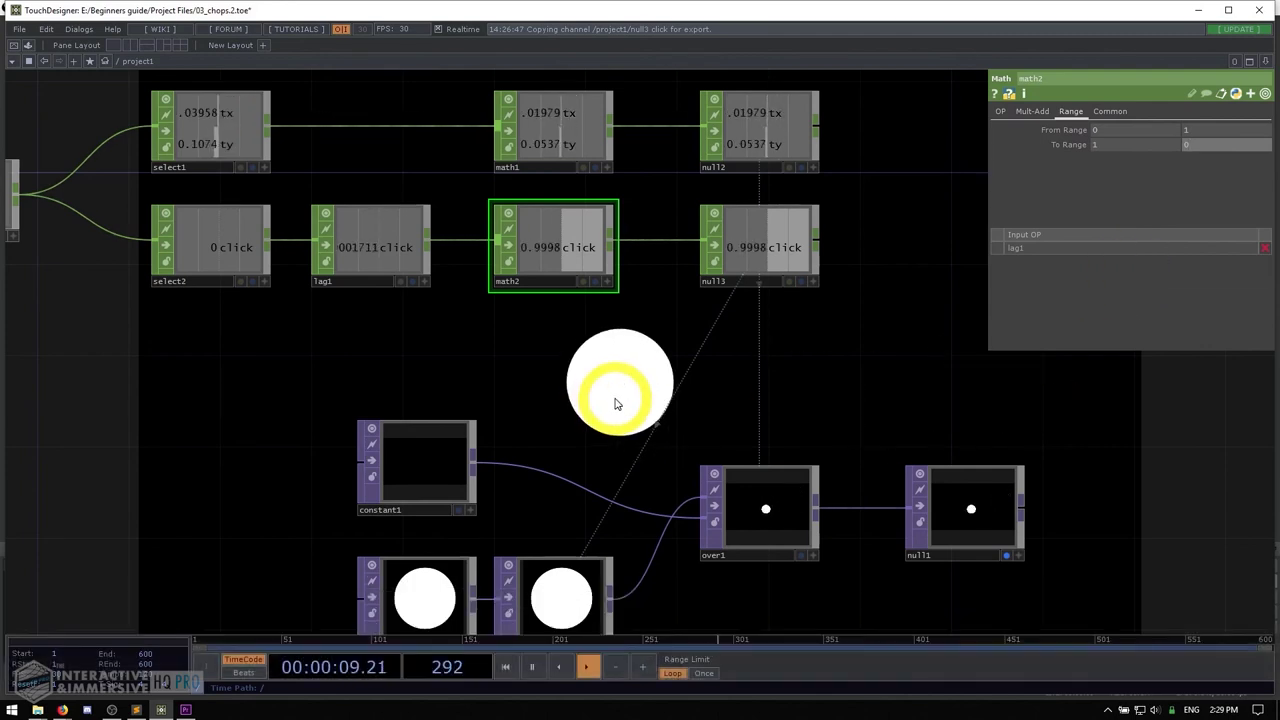
# - Test how the circle's opacity responds to mouse presses with the inverted click range
pyautogui.click(616, 403)
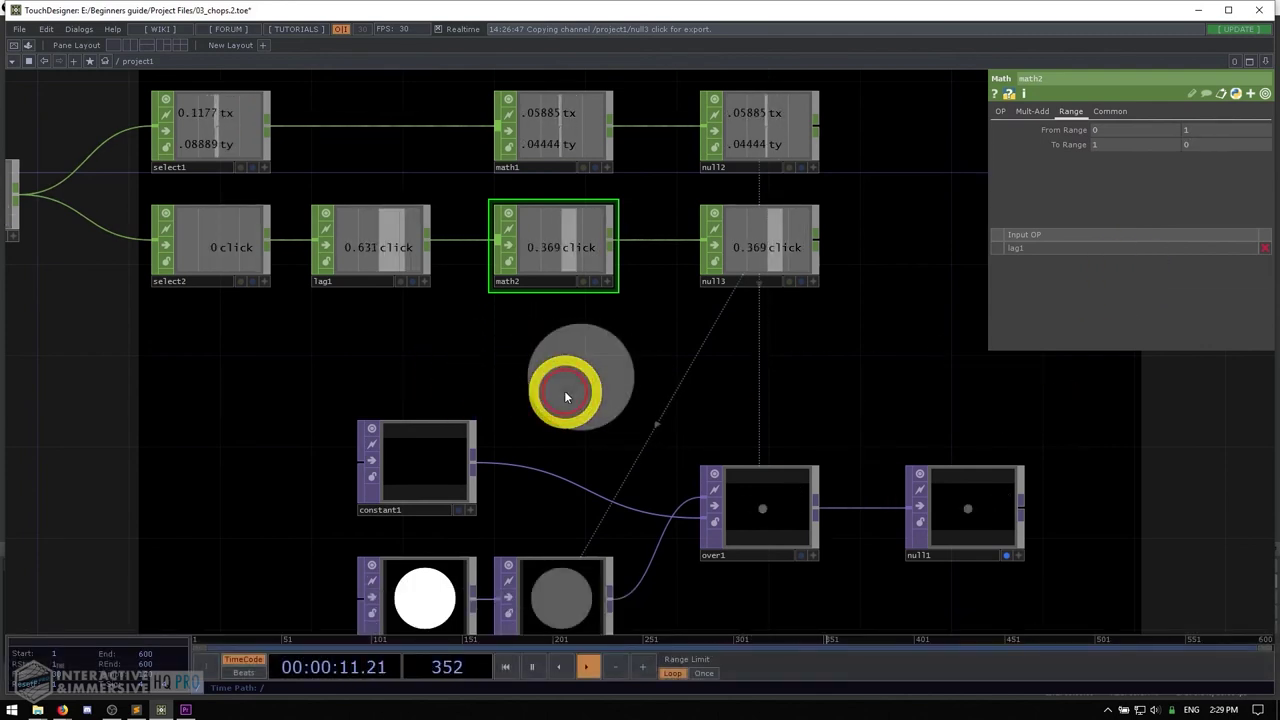
pyautogui.click(566, 391)
pyautogui.click(564, 393)
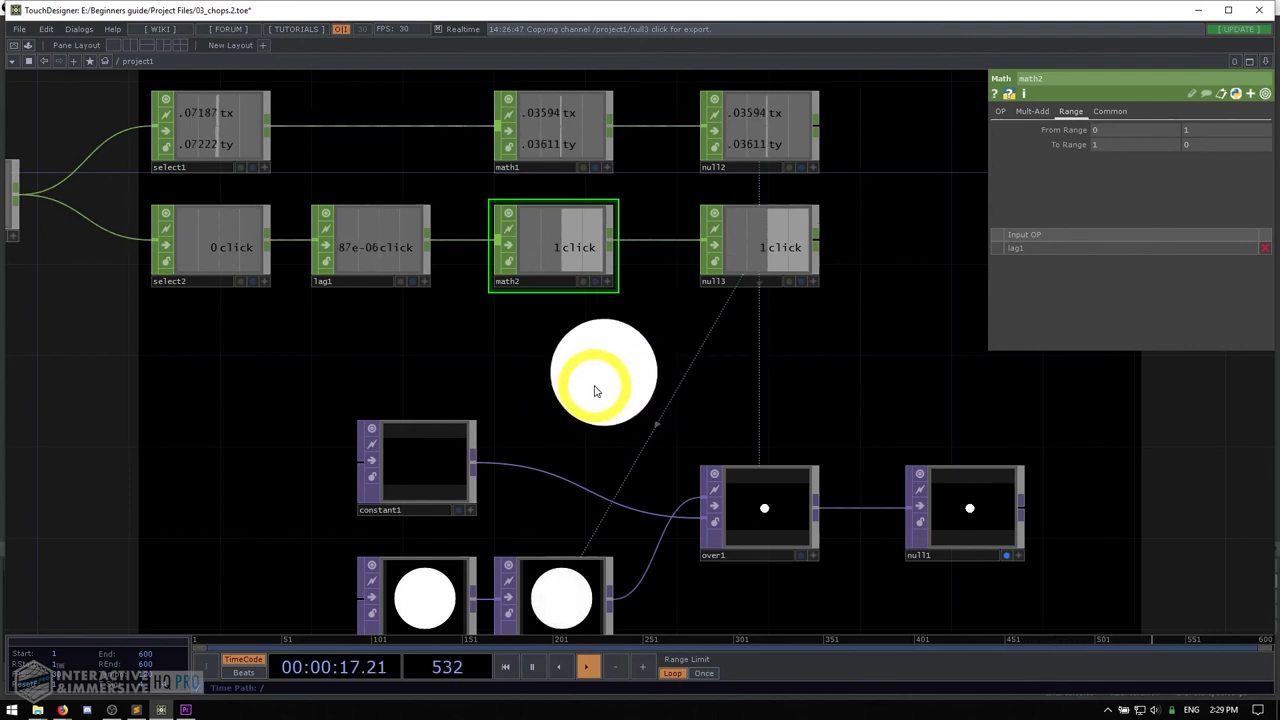
pyautogui.click(594, 390)
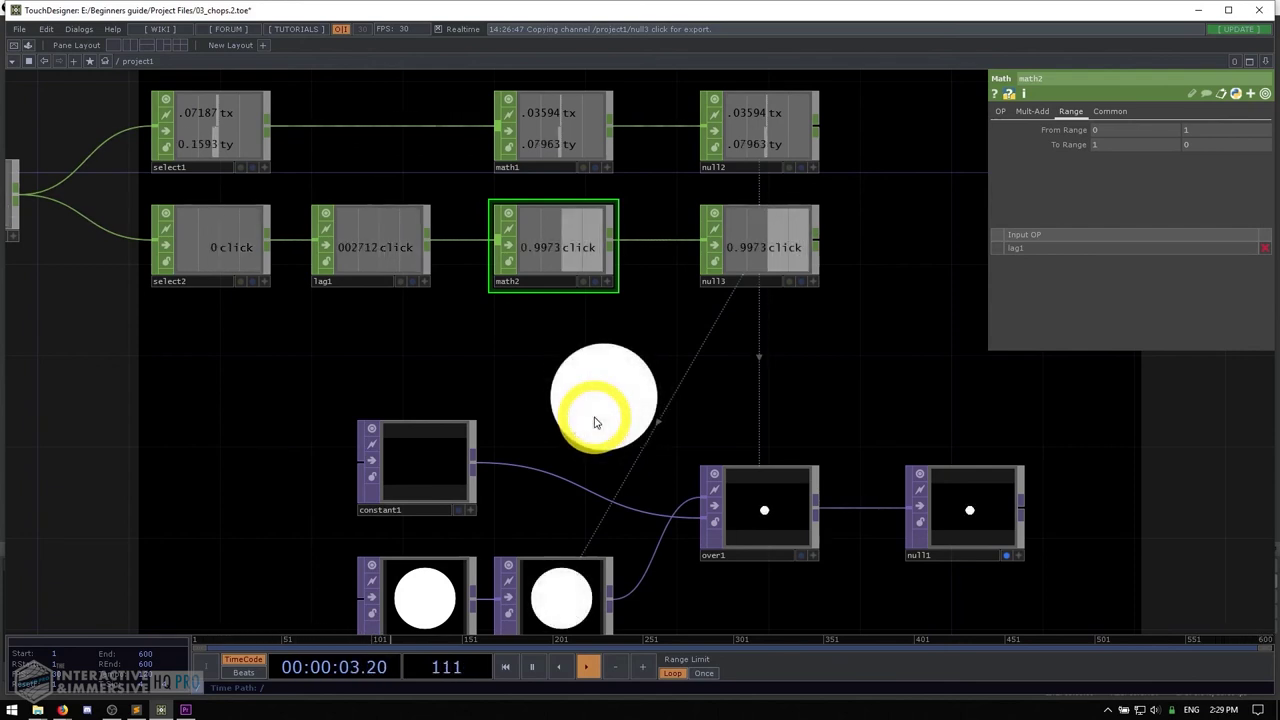
pyautogui.scroll(-4, 594, 416)
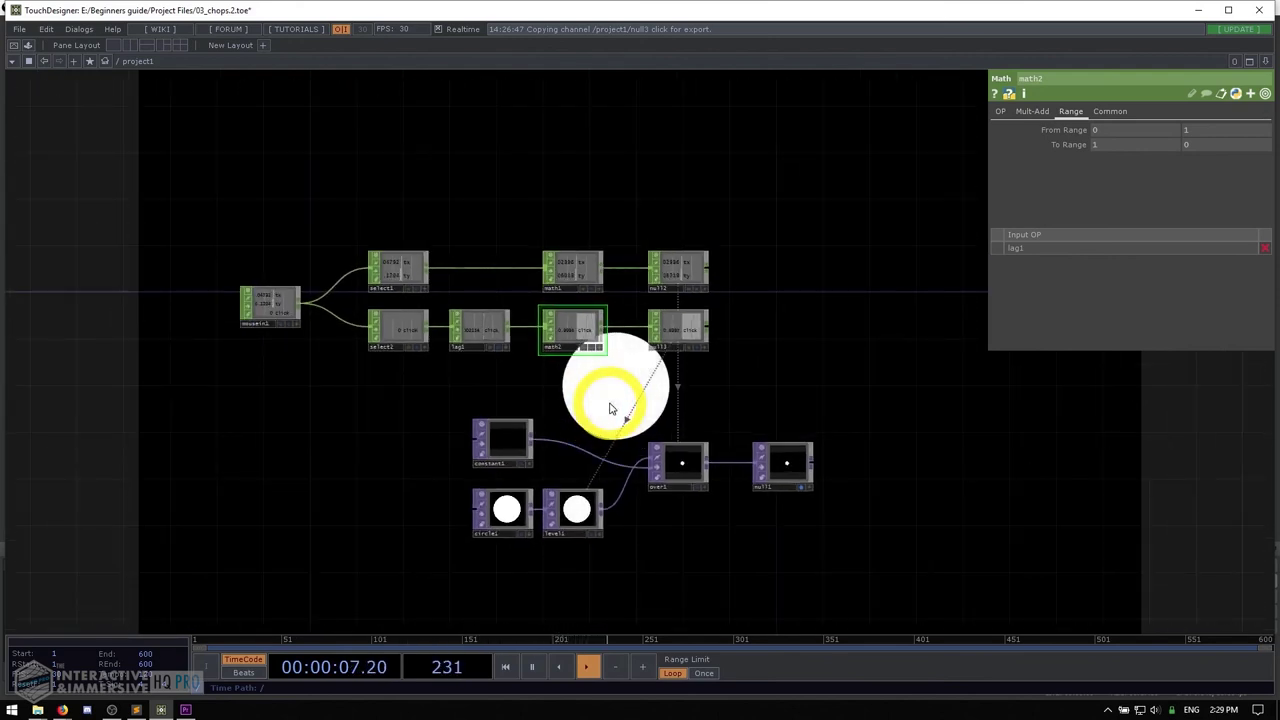
pyautogui.scroll(4, 300, 266)
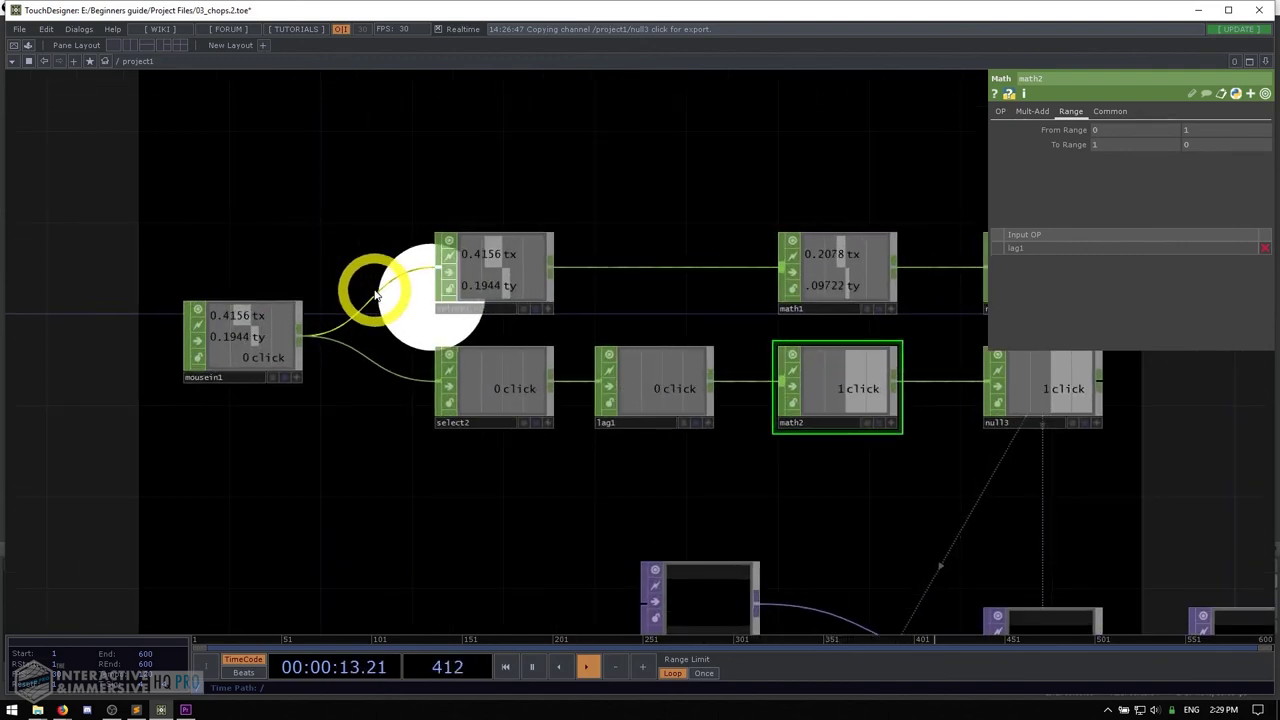
pyautogui.moveTo(571, 191); pyautogui.dragTo(425, 190)
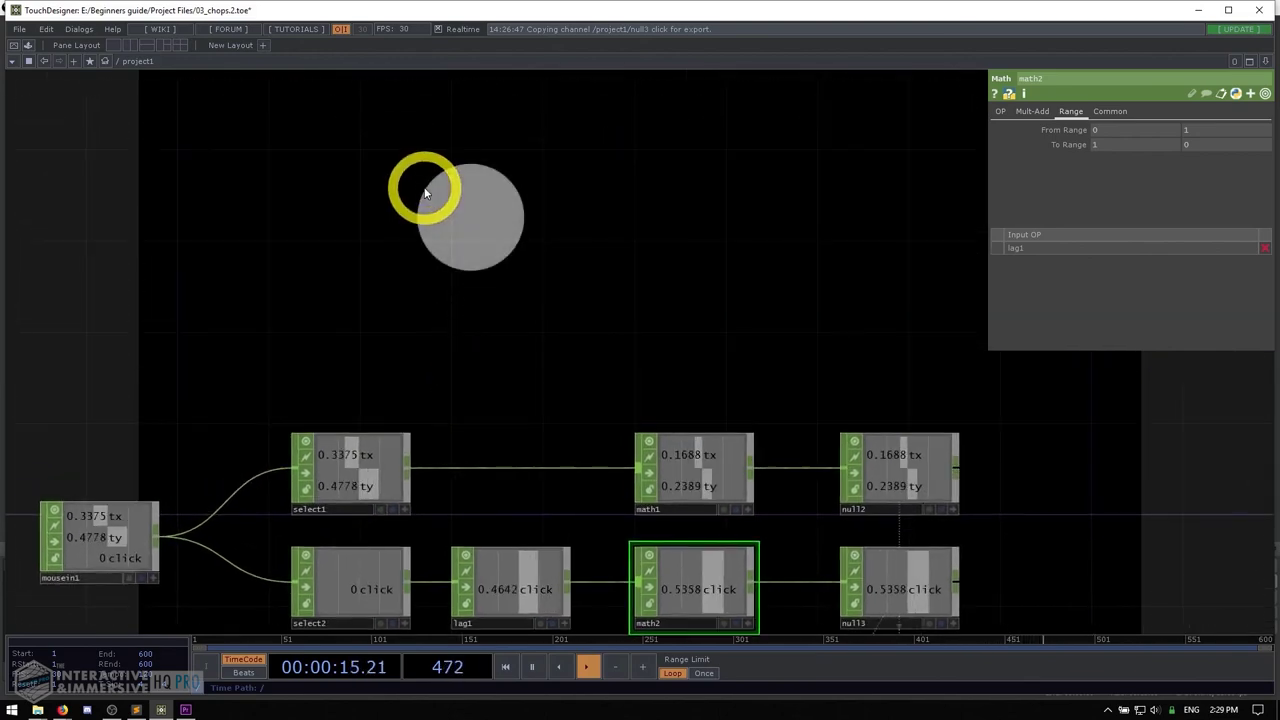
pyautogui.press('Tab')
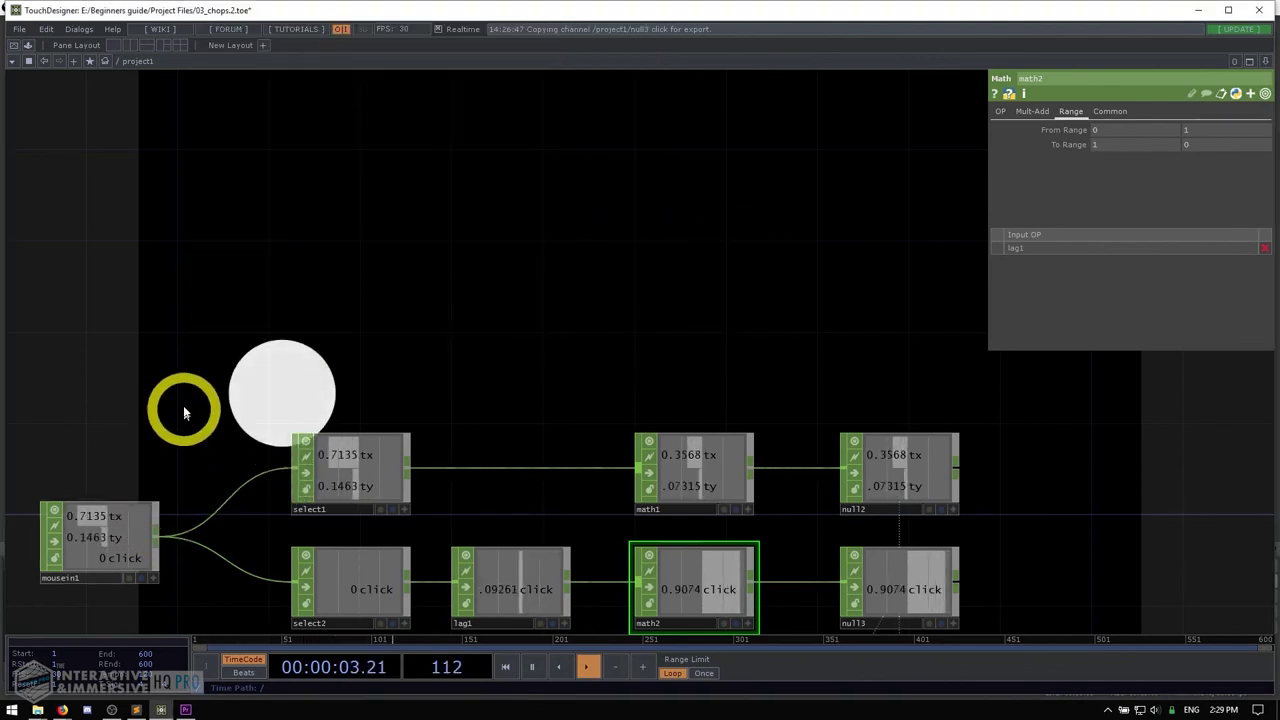
# - Review the CHOP network from the Mouse In CHOP through the position and click chains to the Over TOP they drive
pyautogui.moveTo(258, 334); pyautogui.dragTo(388, 257)
pyautogui.click(306, 402)
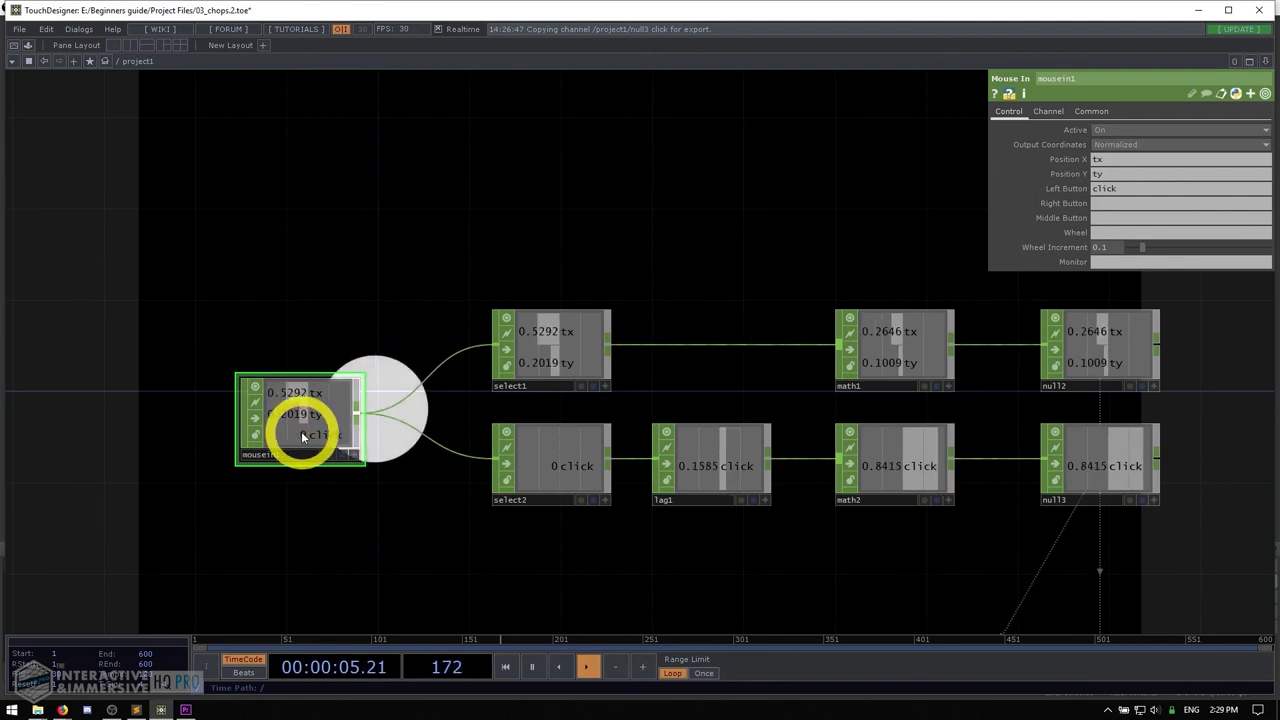
pyautogui.click(545, 360)
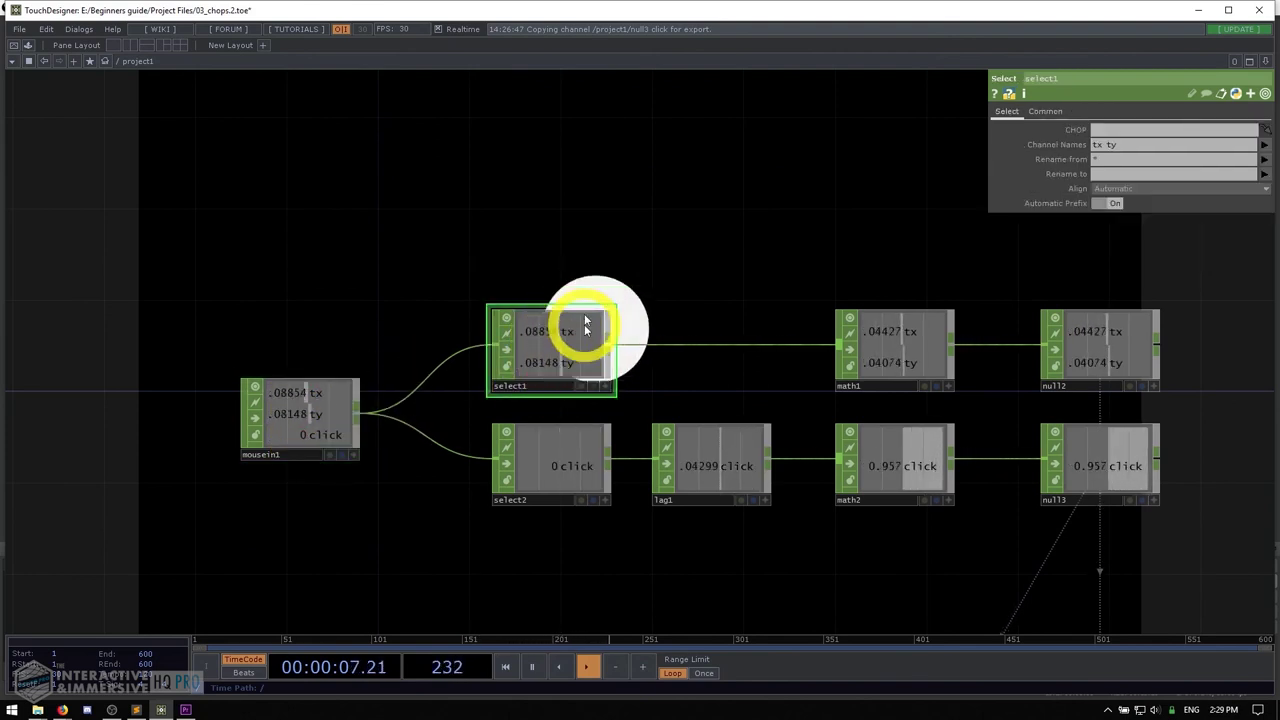
pyautogui.press('h')
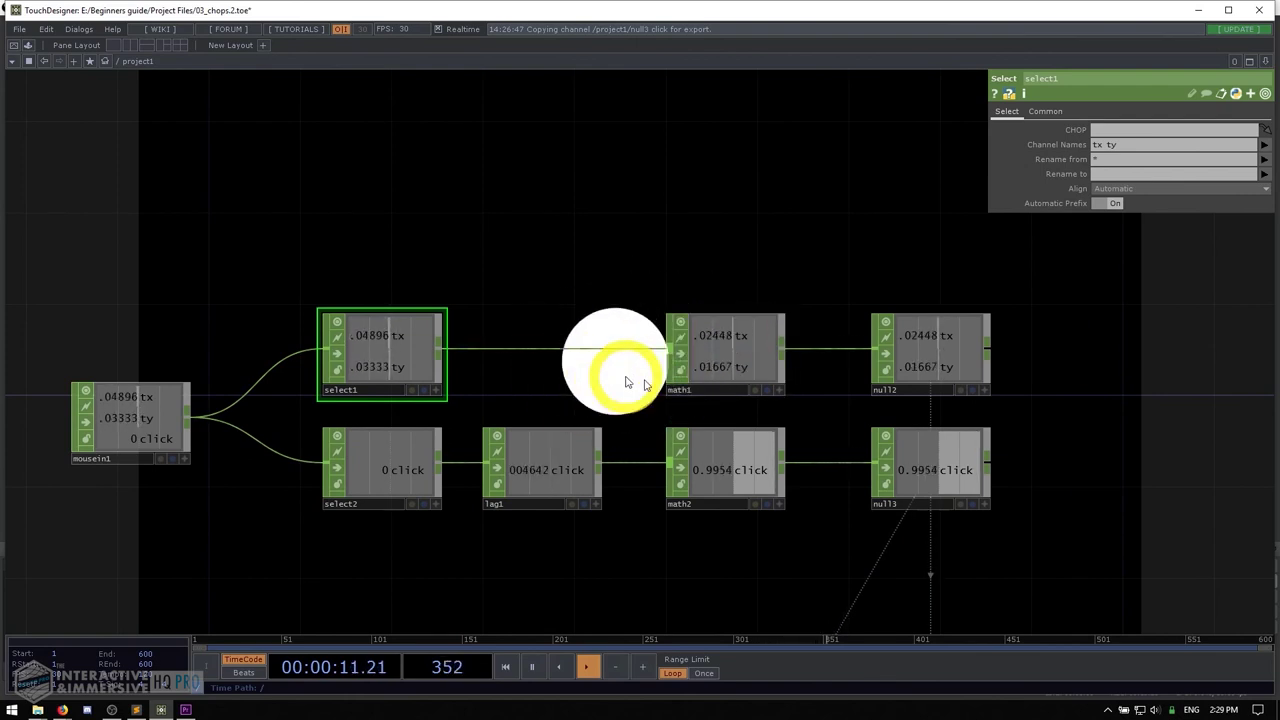
pyautogui.click(769, 351)
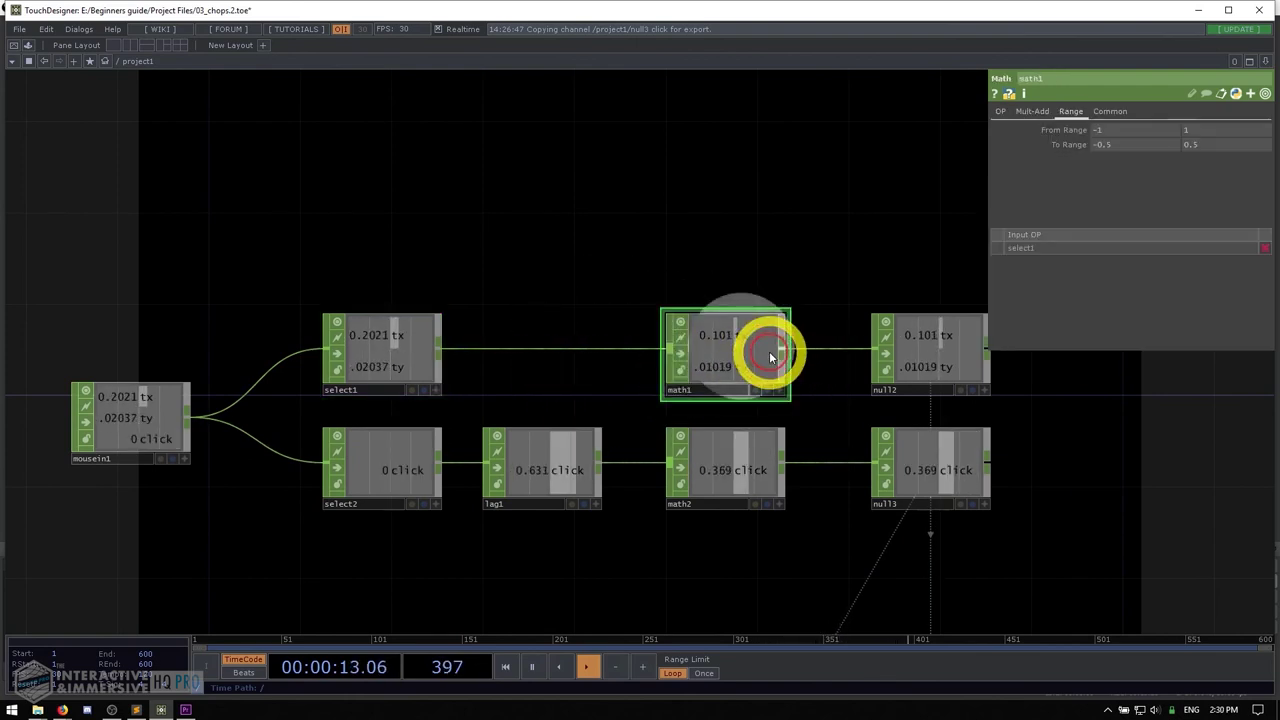
pyautogui.click(550, 473)
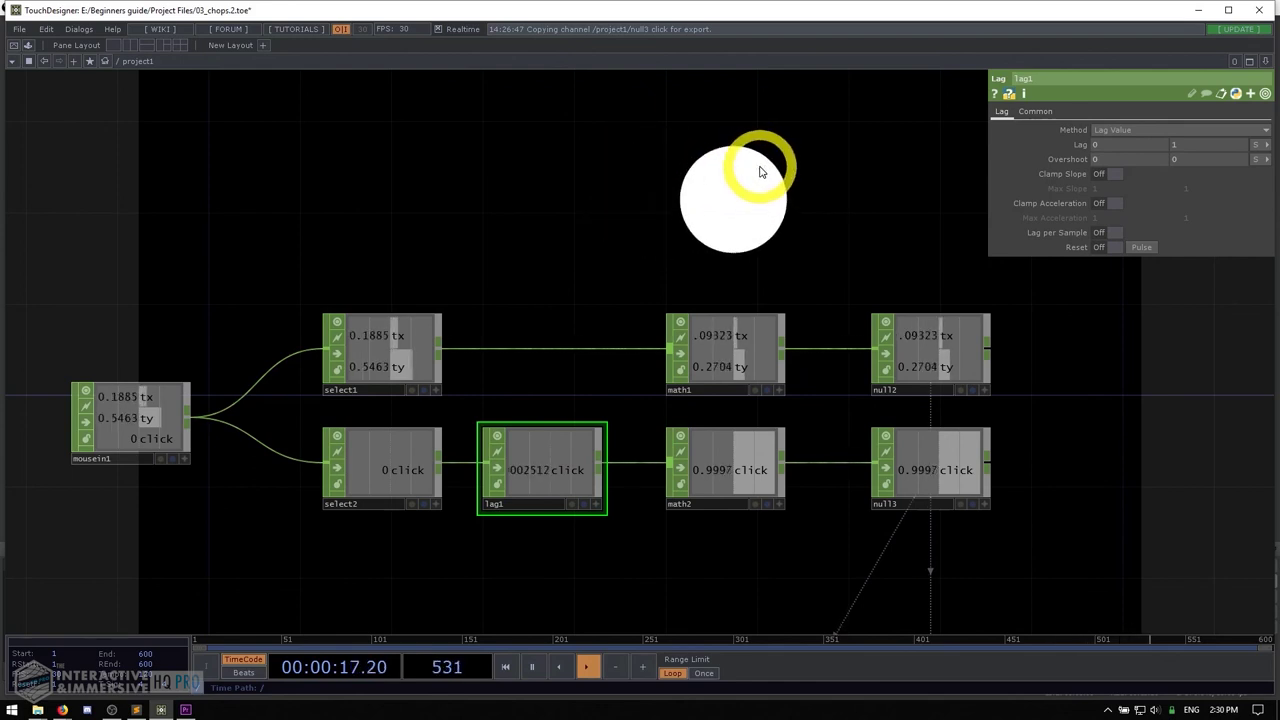
pyautogui.moveTo(725, 185); pyautogui.dragTo(590, 182)
pyautogui.click(781, 338)
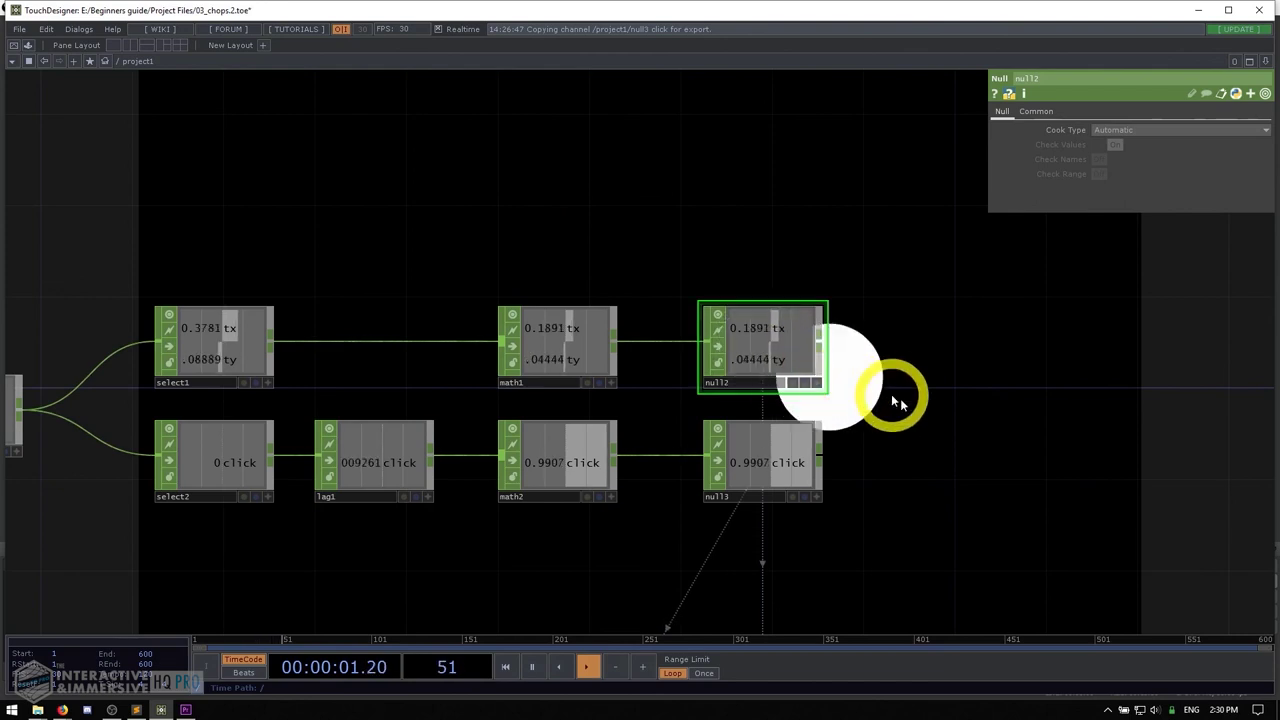
pyautogui.moveTo(897, 391); pyautogui.dragTo(443, 590)
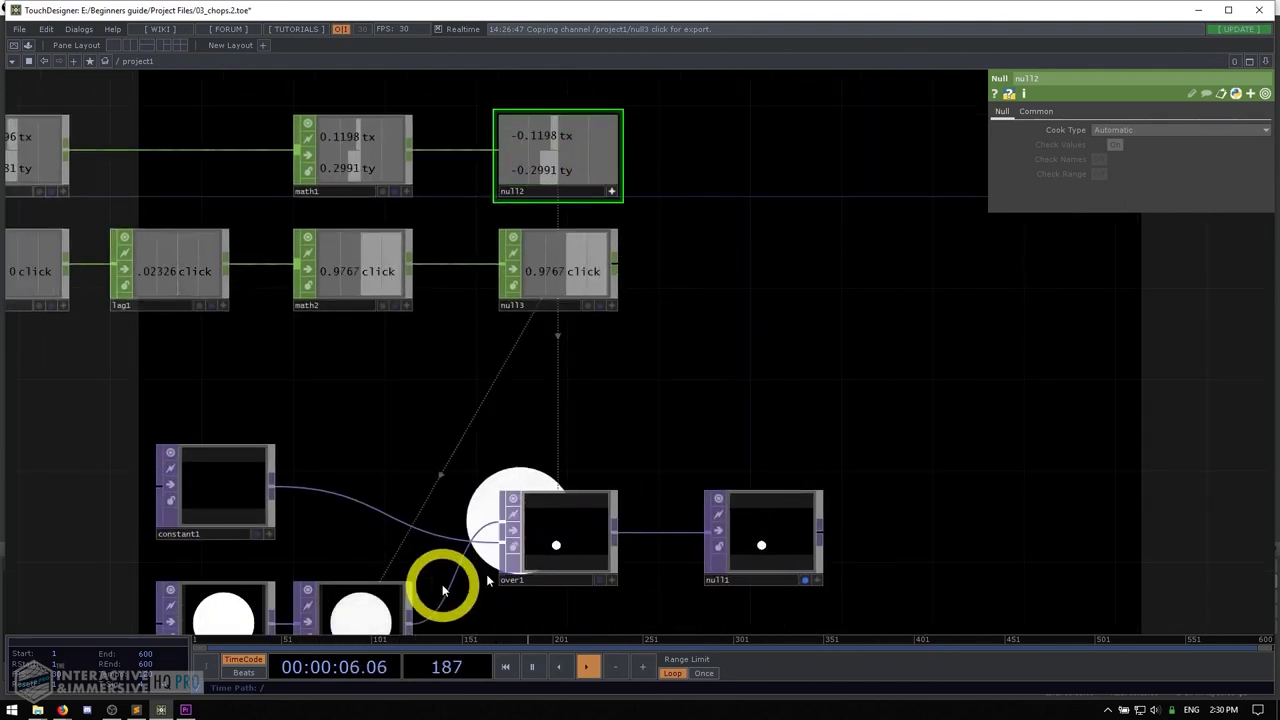
pyautogui.click(563, 534)
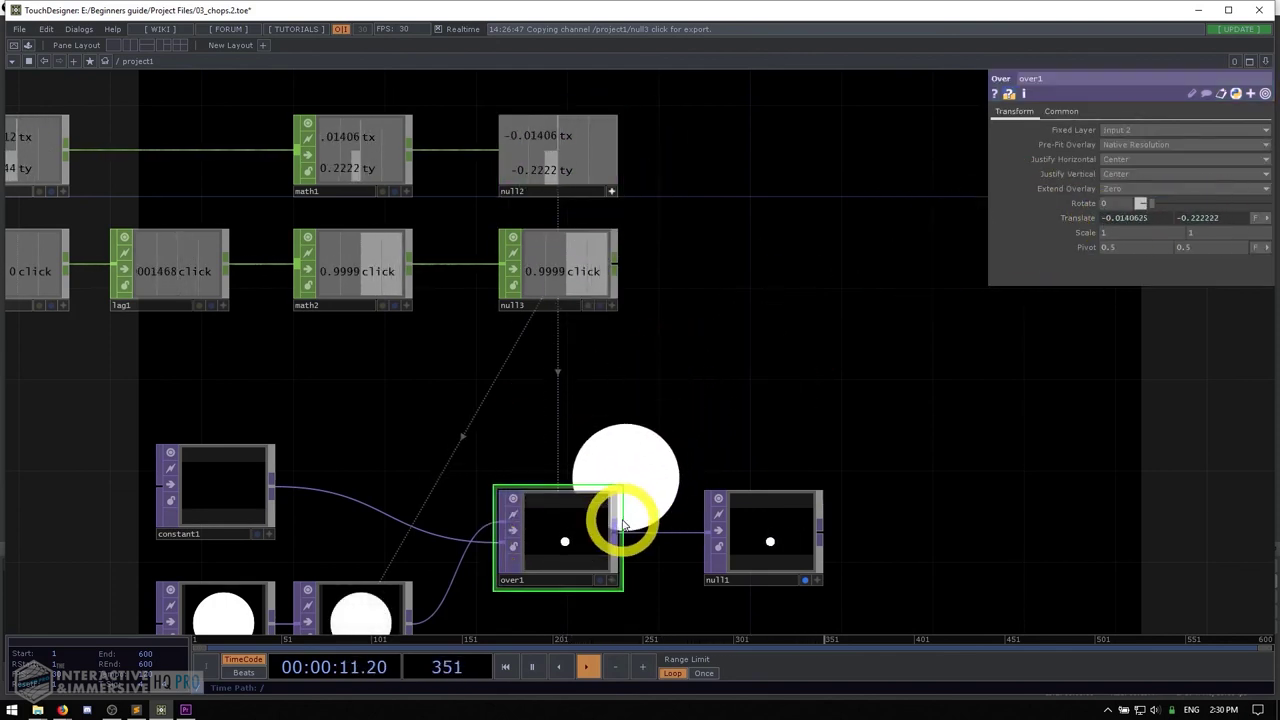
pyautogui.moveTo(625, 520); pyautogui.dragTo(729, 331)
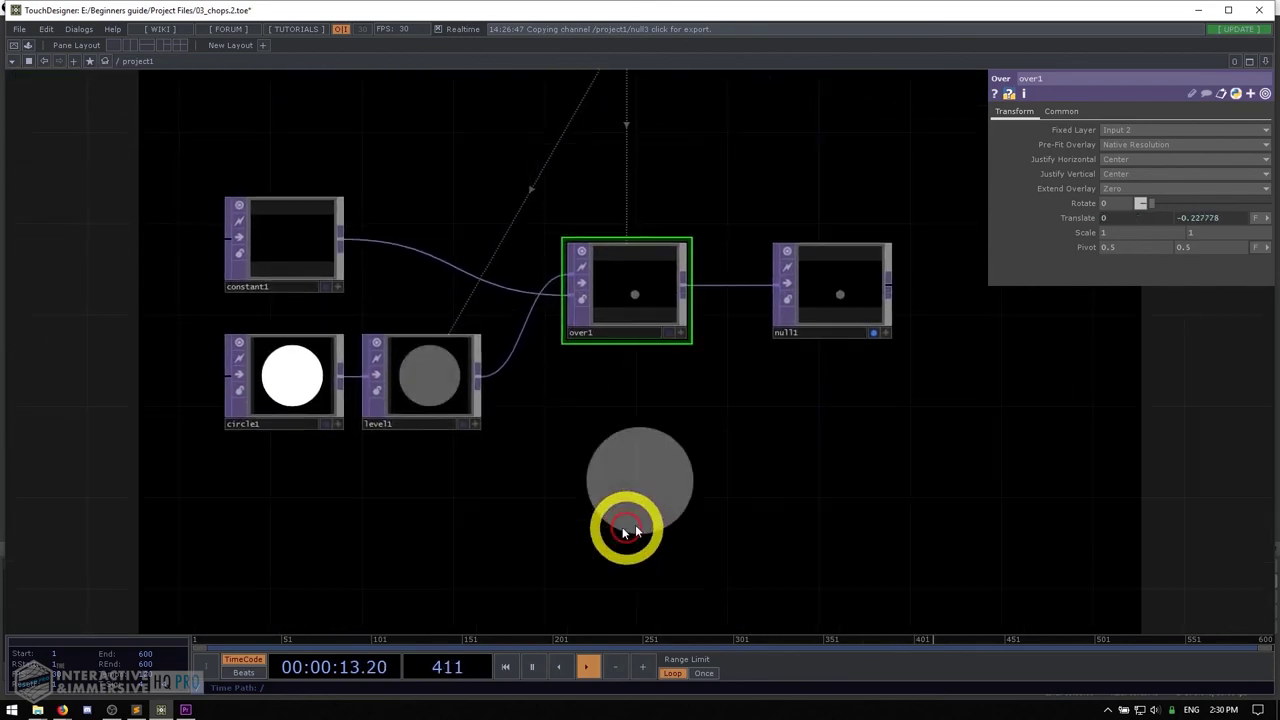
# - Add a Movie File In TOP below the Over TOP and load the sample movie Count.mov into it
pyautogui.doubleClick(573, 498)
pyautogui.click(382, 351)
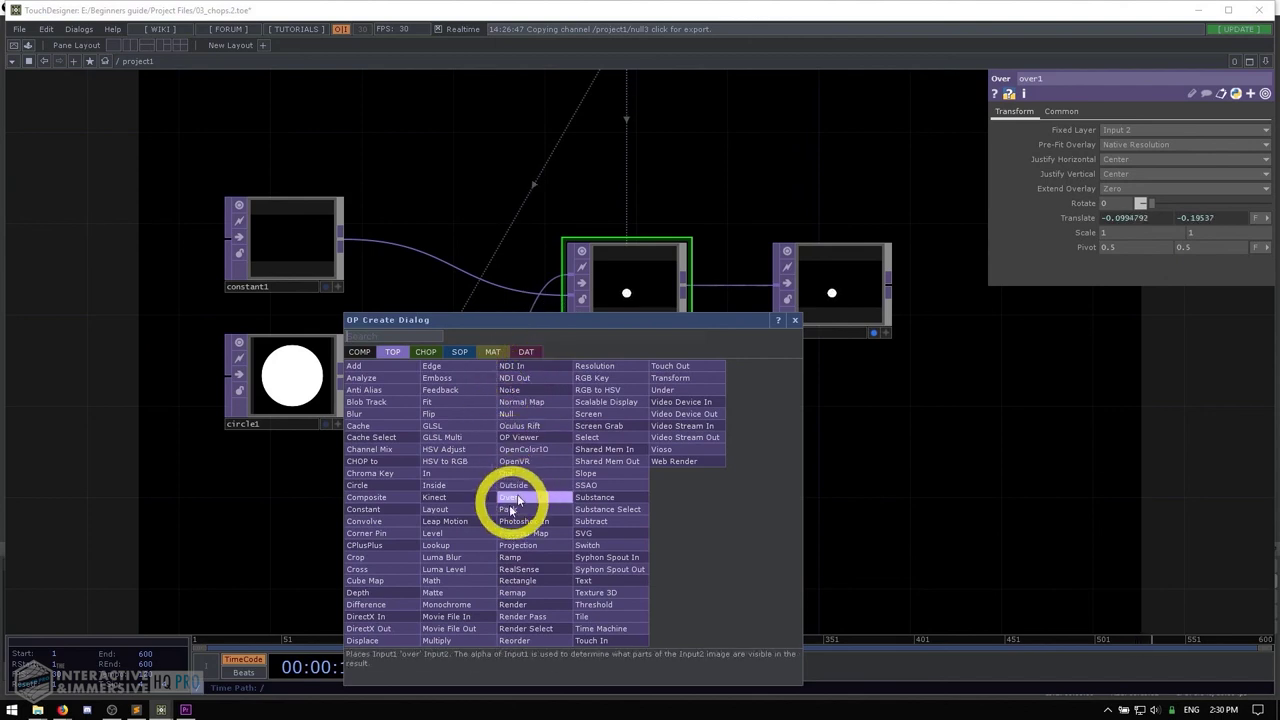
pyautogui.click(443, 619)
pyautogui.click(580, 488)
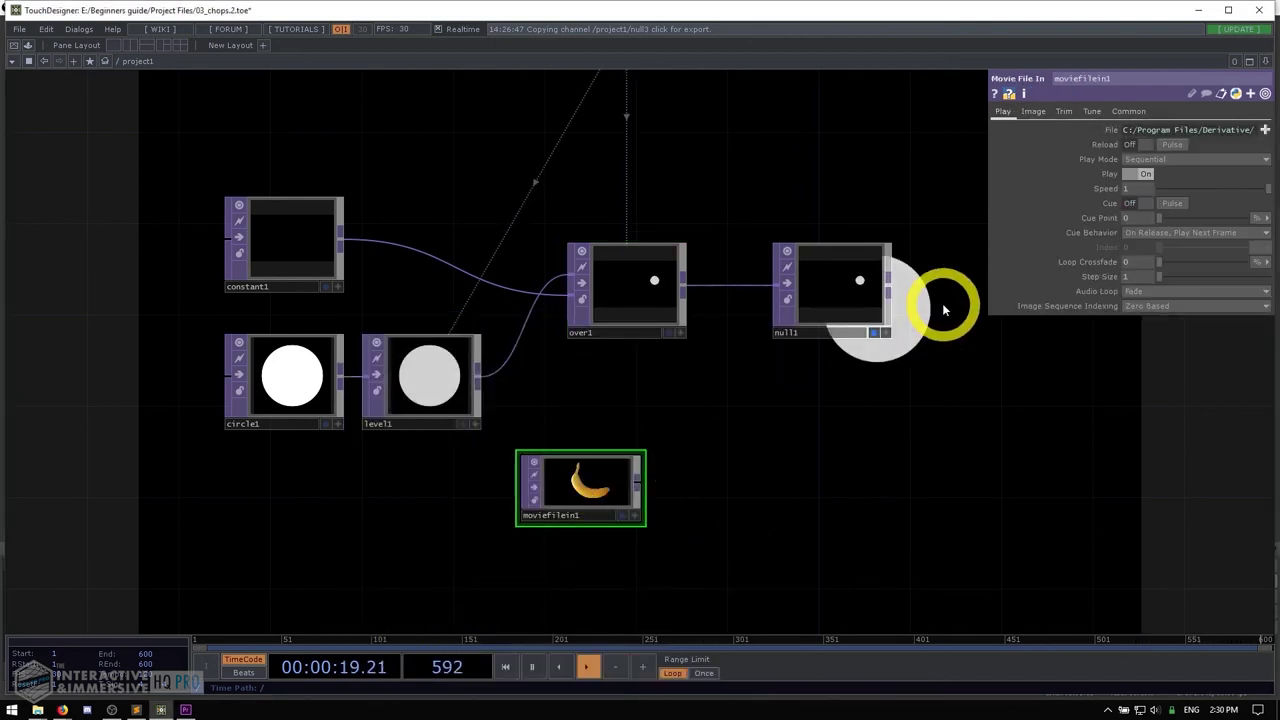
pyautogui.click(1265, 130)
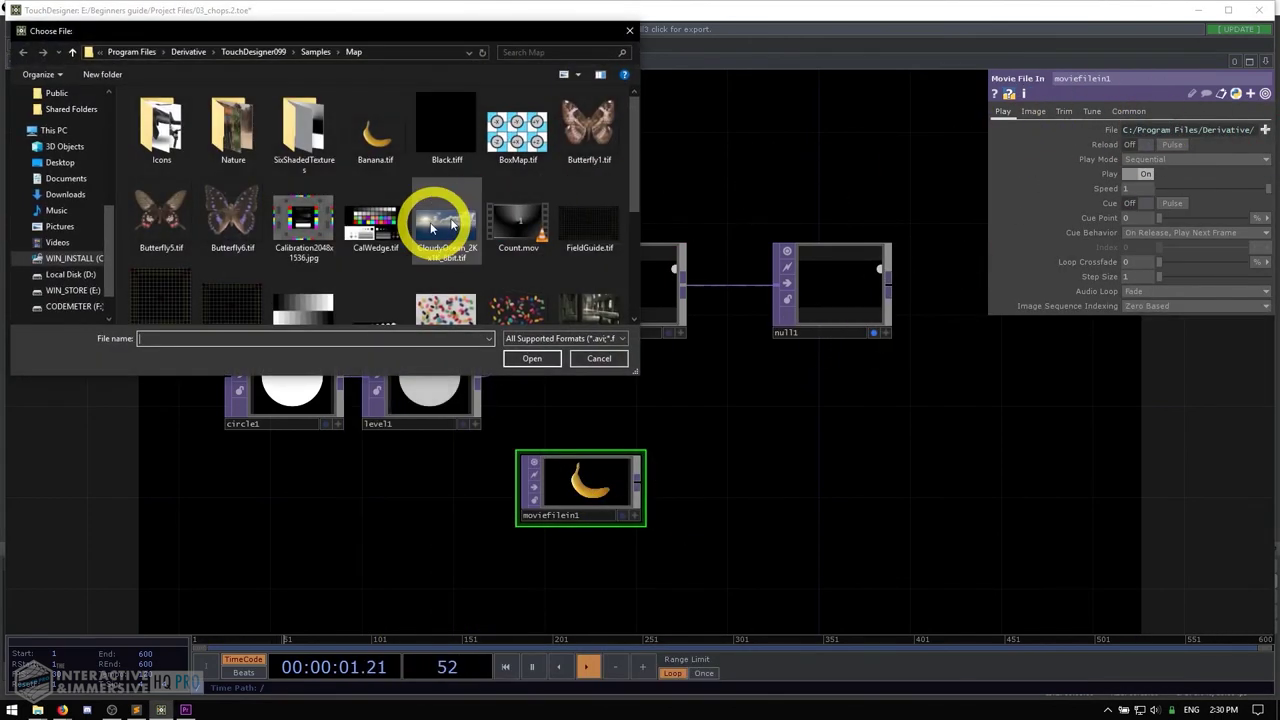
pyautogui.doubleClick(508, 230)
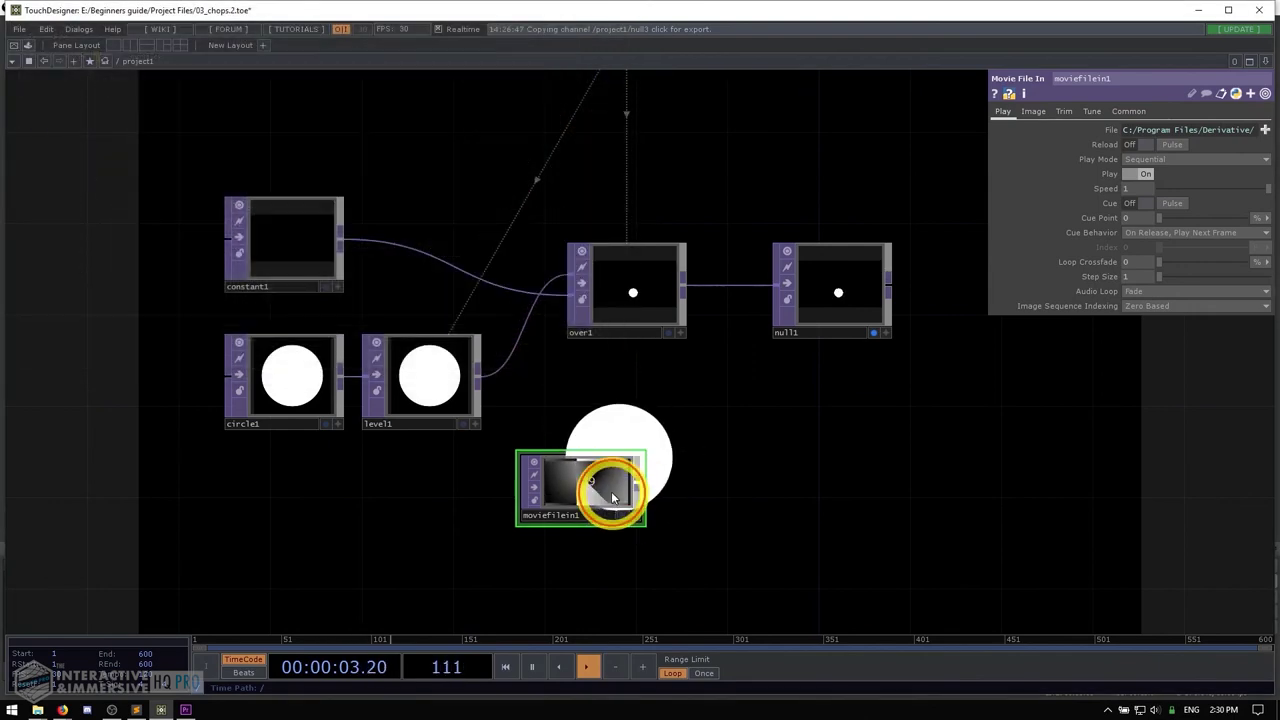
# - Move the Movie File In TOP to the empty network area above the CHOP chains
pyautogui.moveTo(611, 491); pyautogui.dragTo(466, 151)
pyautogui.moveTo(576, 211); pyautogui.dragTo(632, 485)
pyautogui.moveTo(523, 423); pyautogui.dragTo(928, 406)
pyautogui.moveTo(370, 286); pyautogui.dragTo(300, 306)
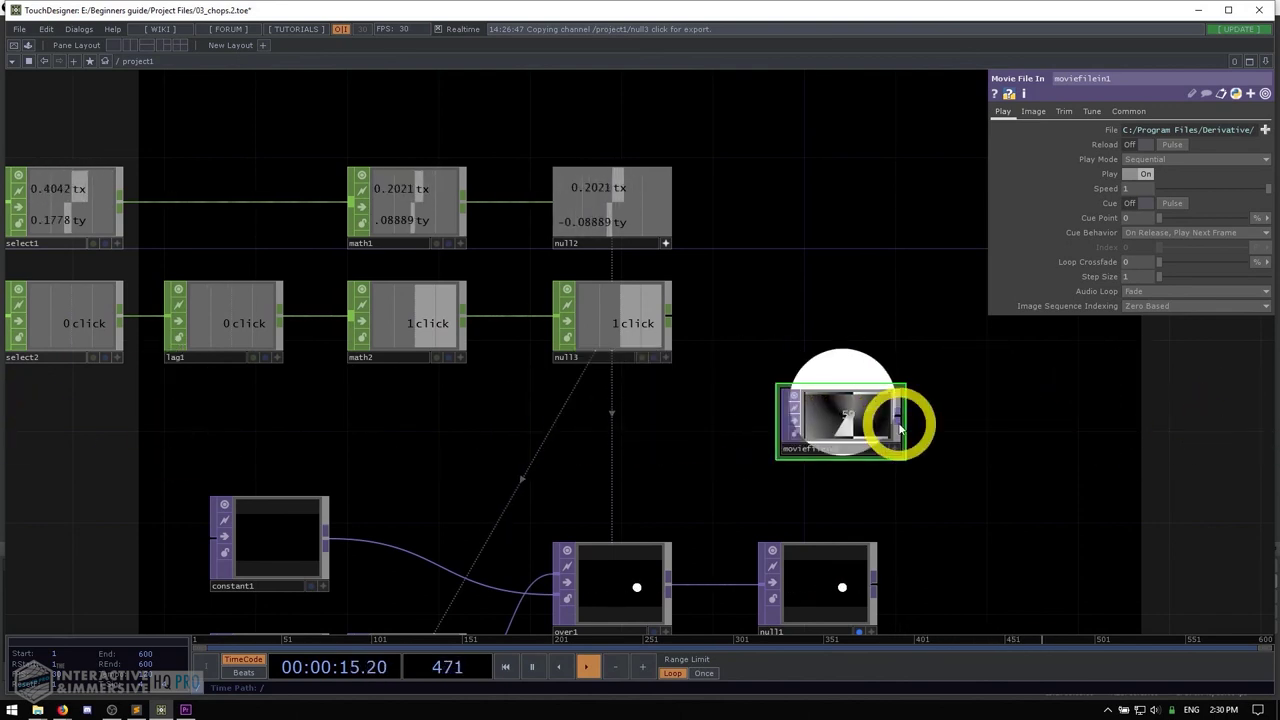
pyautogui.moveTo(898, 425); pyautogui.dragTo(600, 166)
pyautogui.moveTo(514, 286); pyautogui.dragTo(681, 297)
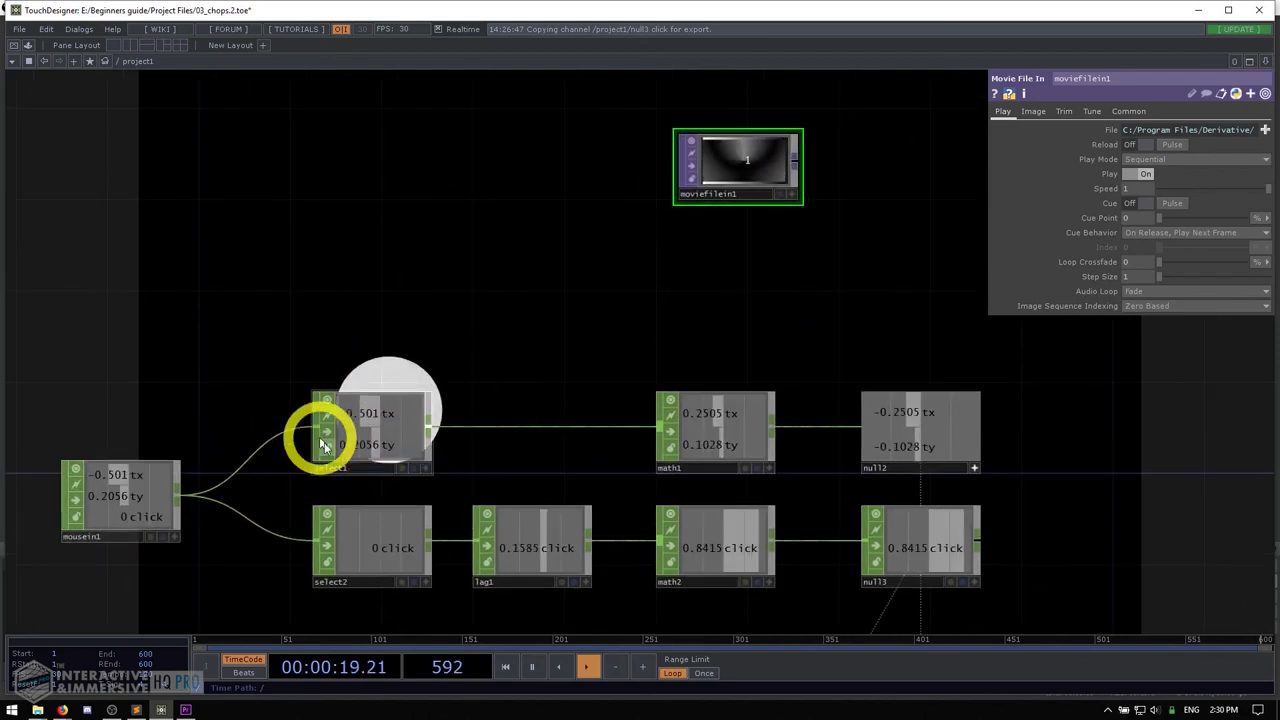
# - Add a Math CHOP in the empty area above the tx/ty chain
pyautogui.click(366, 418)
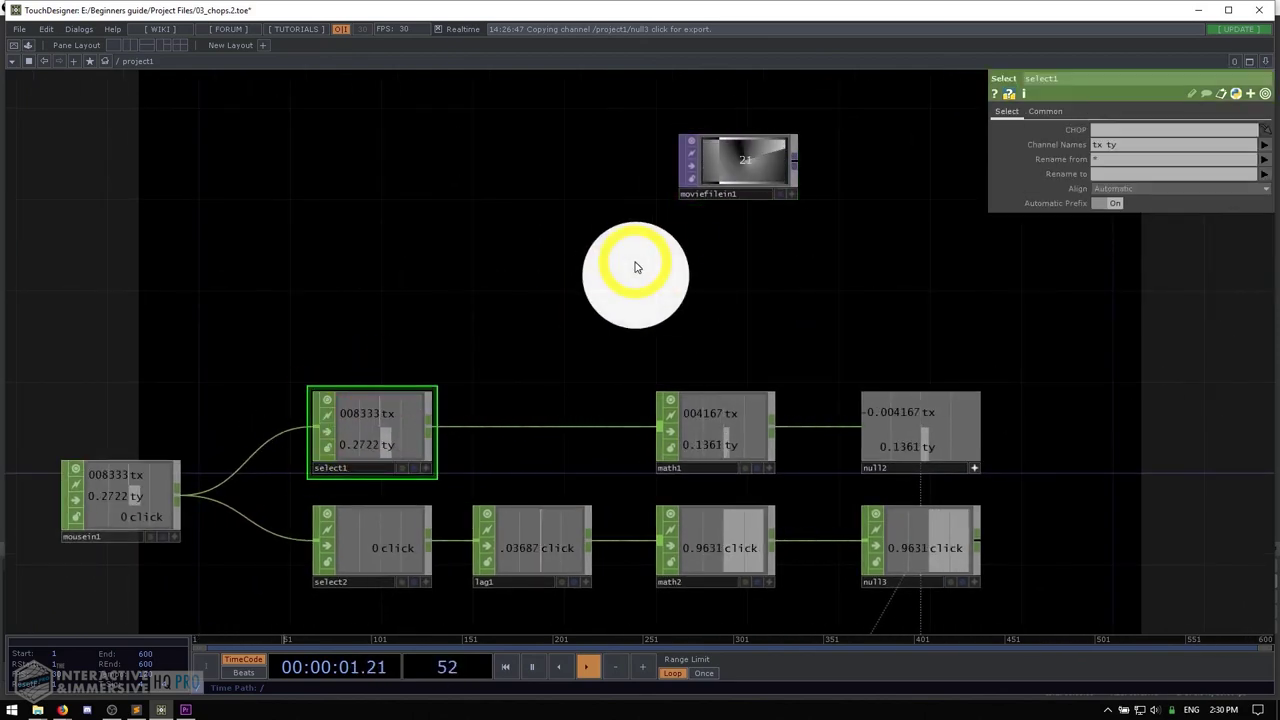
pyautogui.doubleClick(635, 267)
pyautogui.write('math')
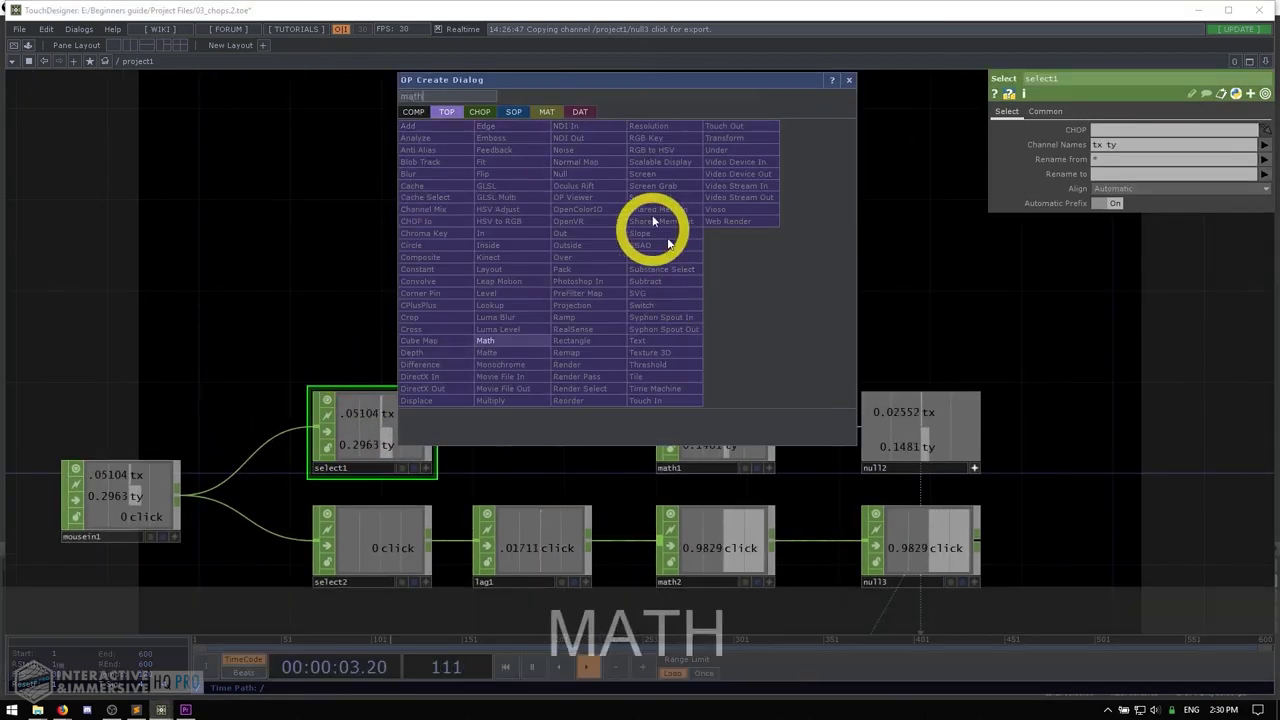
pyautogui.click(478, 113)
pyautogui.click(671, 127)
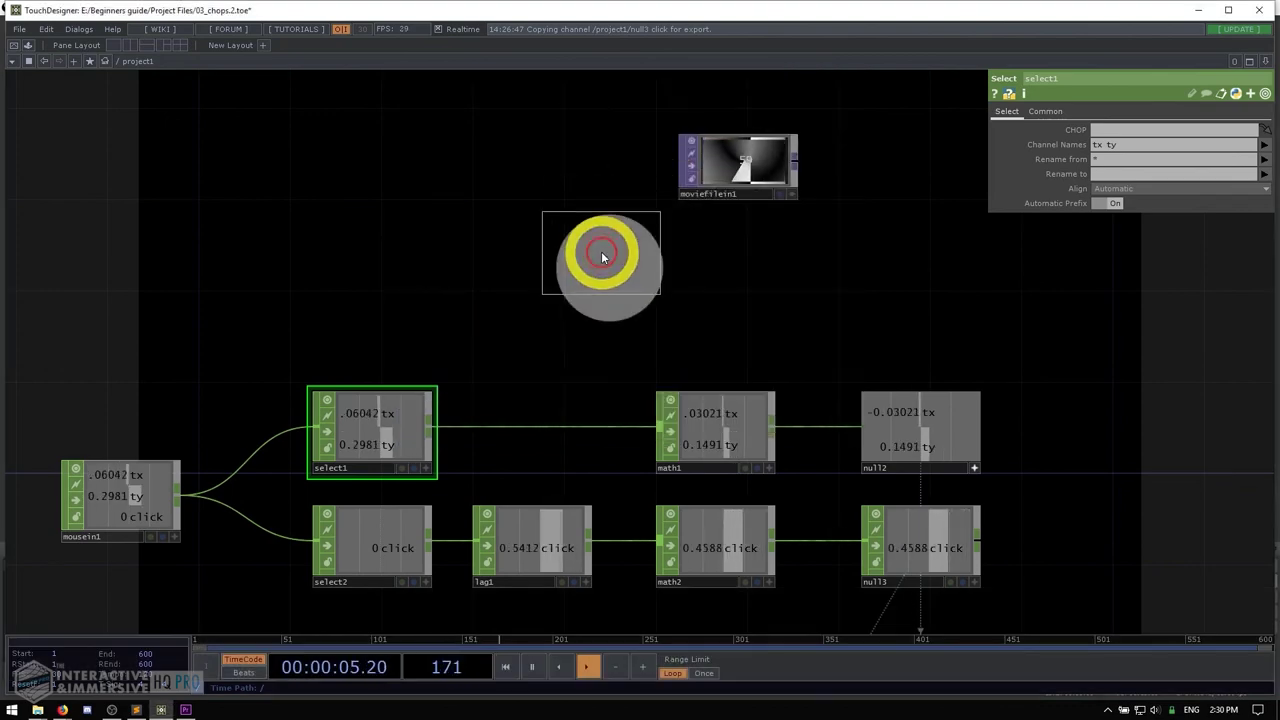
pyautogui.click(600, 250)
# - Feed the new Math CHOP from the tx/ty Select CHOP and position it closer to that Select CHOP
pyautogui.click(720, 425)
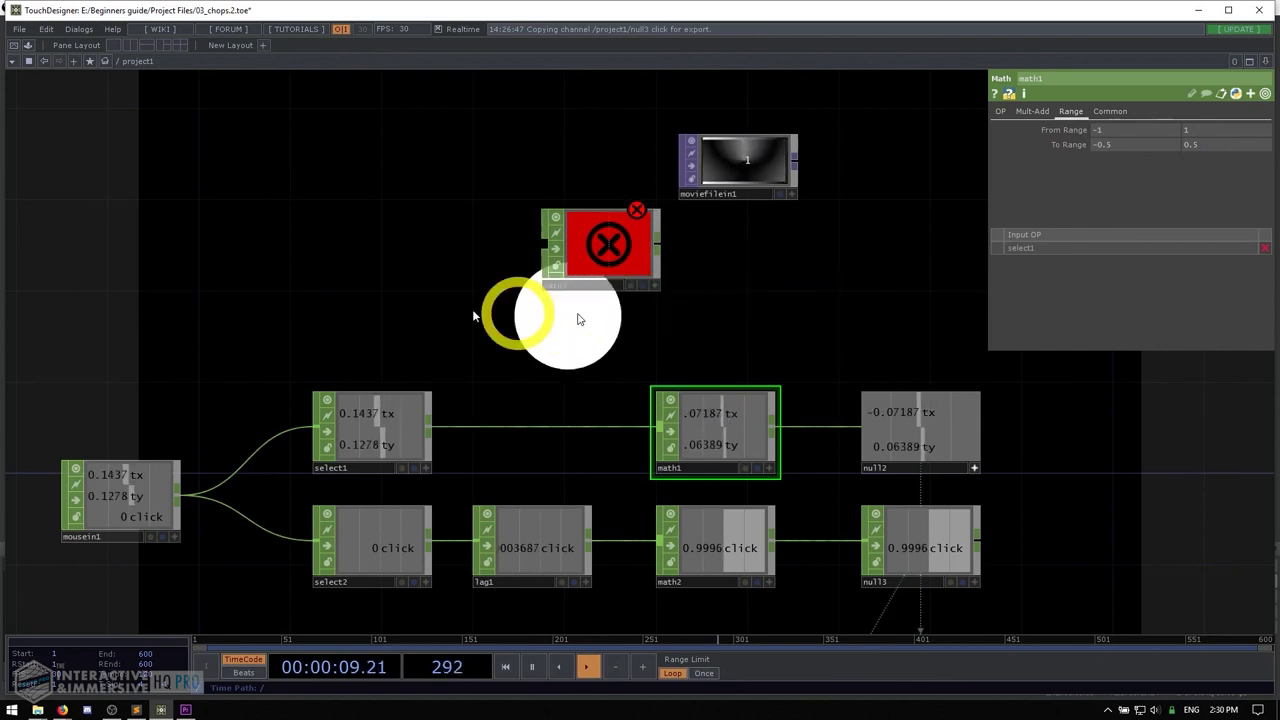
pyautogui.click(426, 430)
pyautogui.click(558, 240)
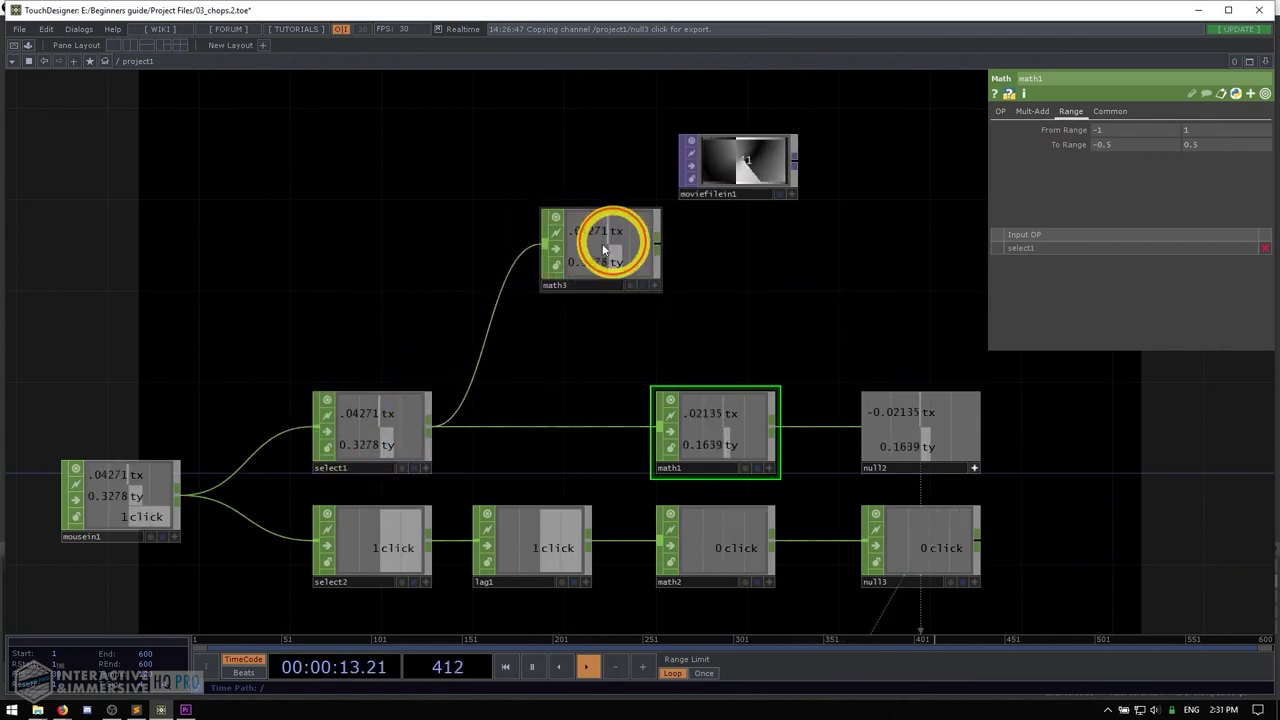
pyautogui.moveTo(612, 236); pyautogui.dragTo(545, 277)
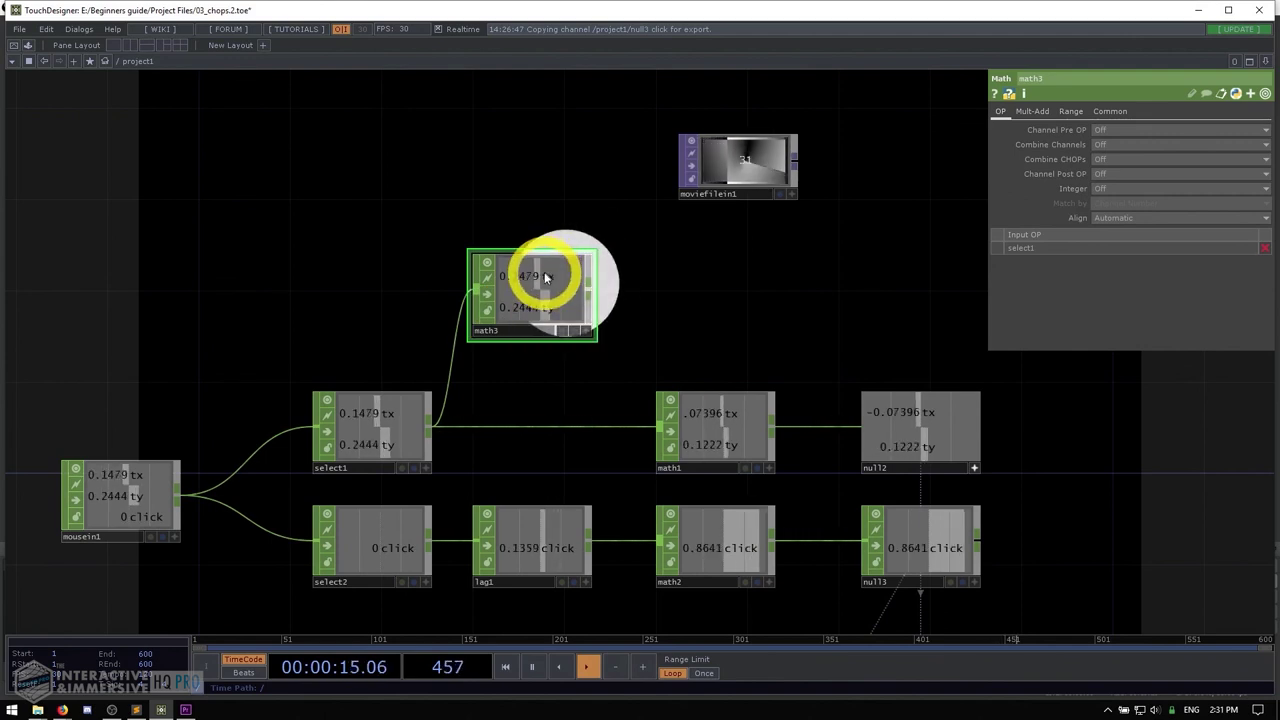
# - Set the new Math CHOP's From Range to start at -1 and check its rescaled channels against the mouse movement
pyautogui.click(1071, 111)
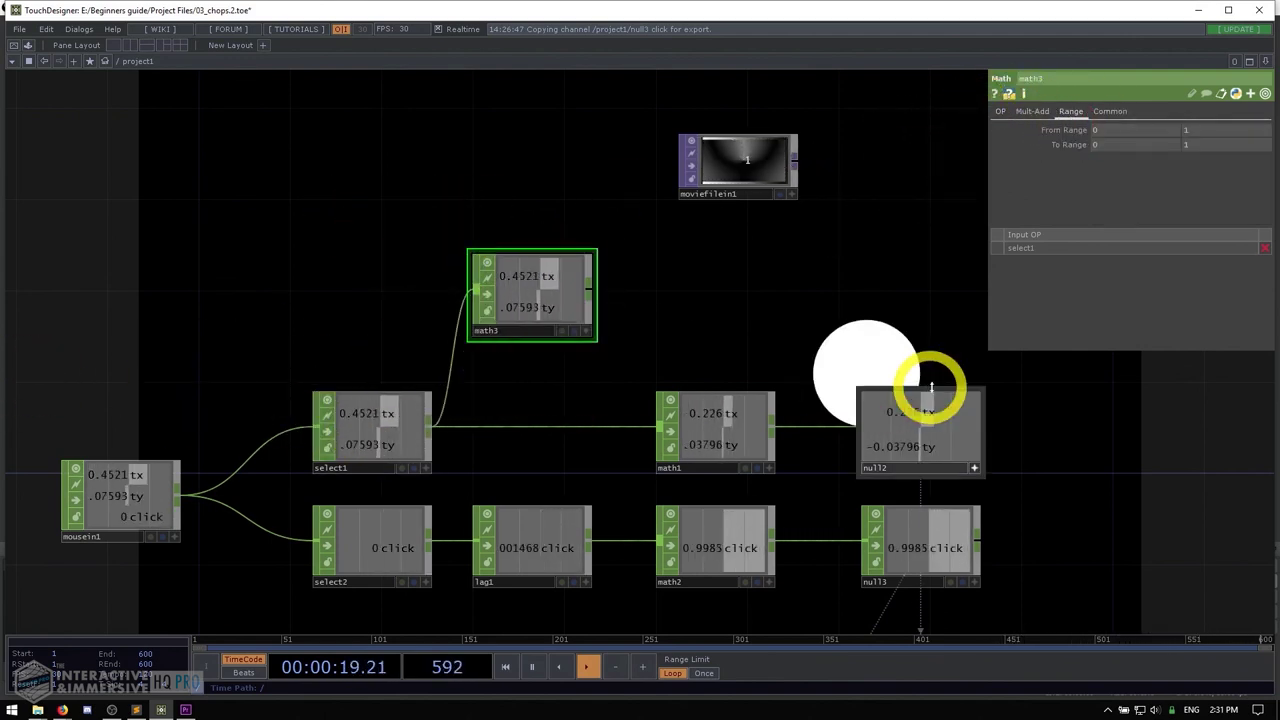
pyautogui.click(1126, 130)
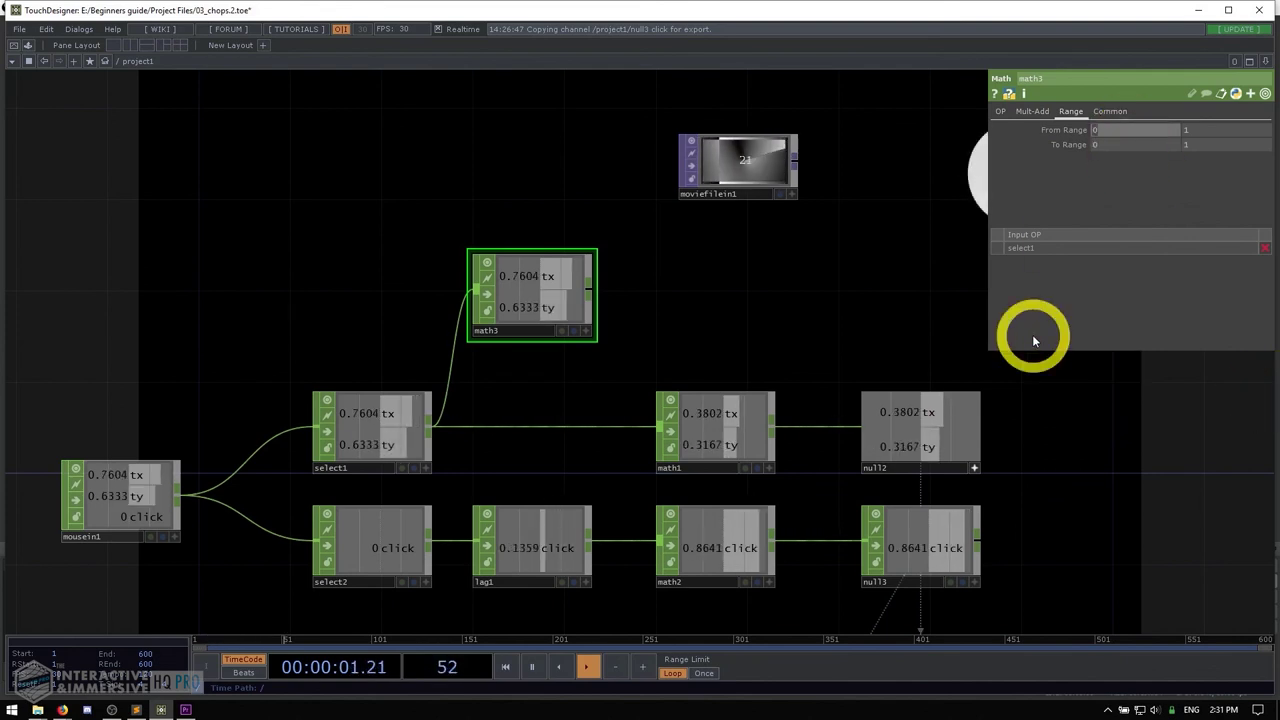
pyautogui.write('-1')
pyautogui.press('Tab')
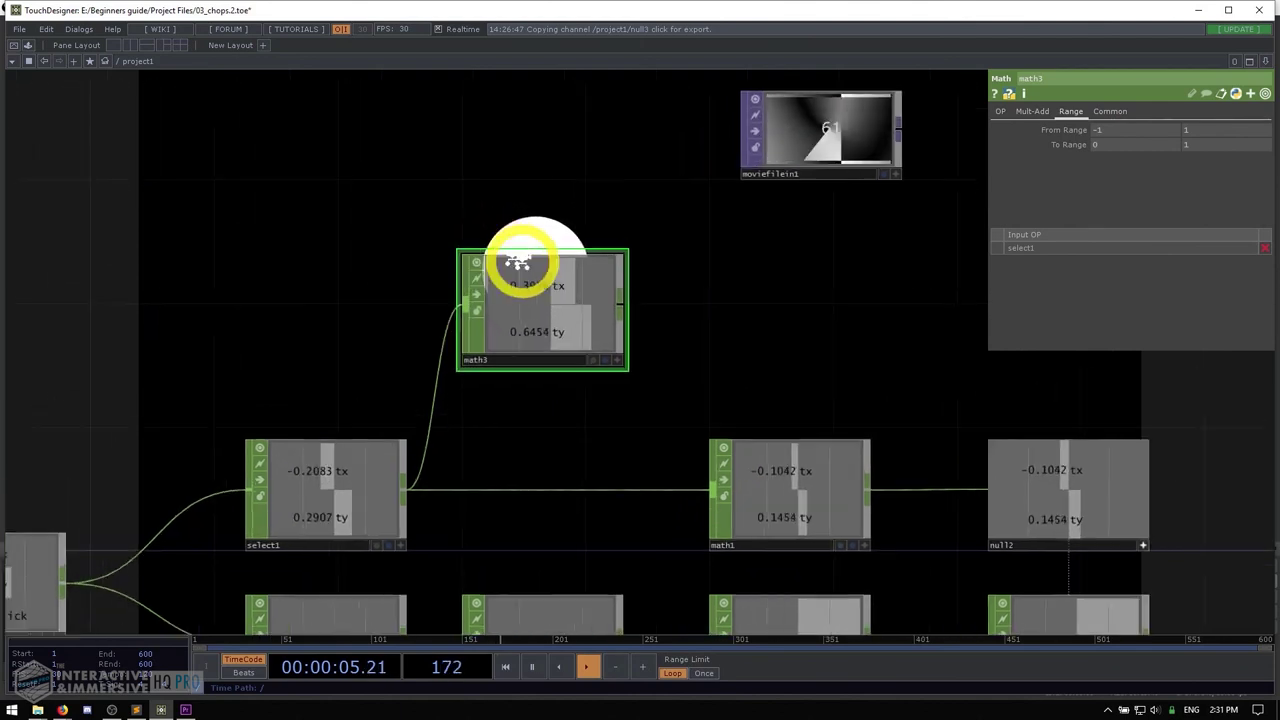
pyautogui.scroll(2, 515, 260)
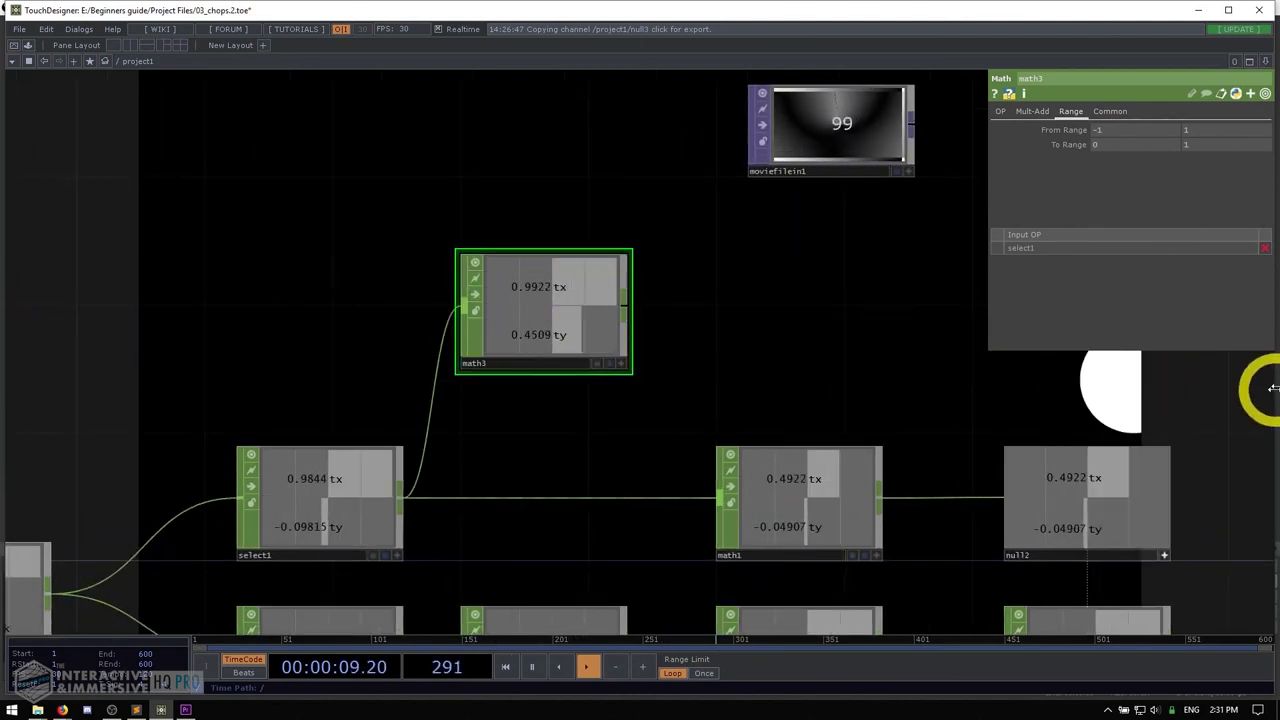
# - Add a Null CHOP beside the new Math CHOP and connect the Math CHOP's output to it
pyautogui.moveTo(752, 255); pyautogui.dragTo(400, 366)
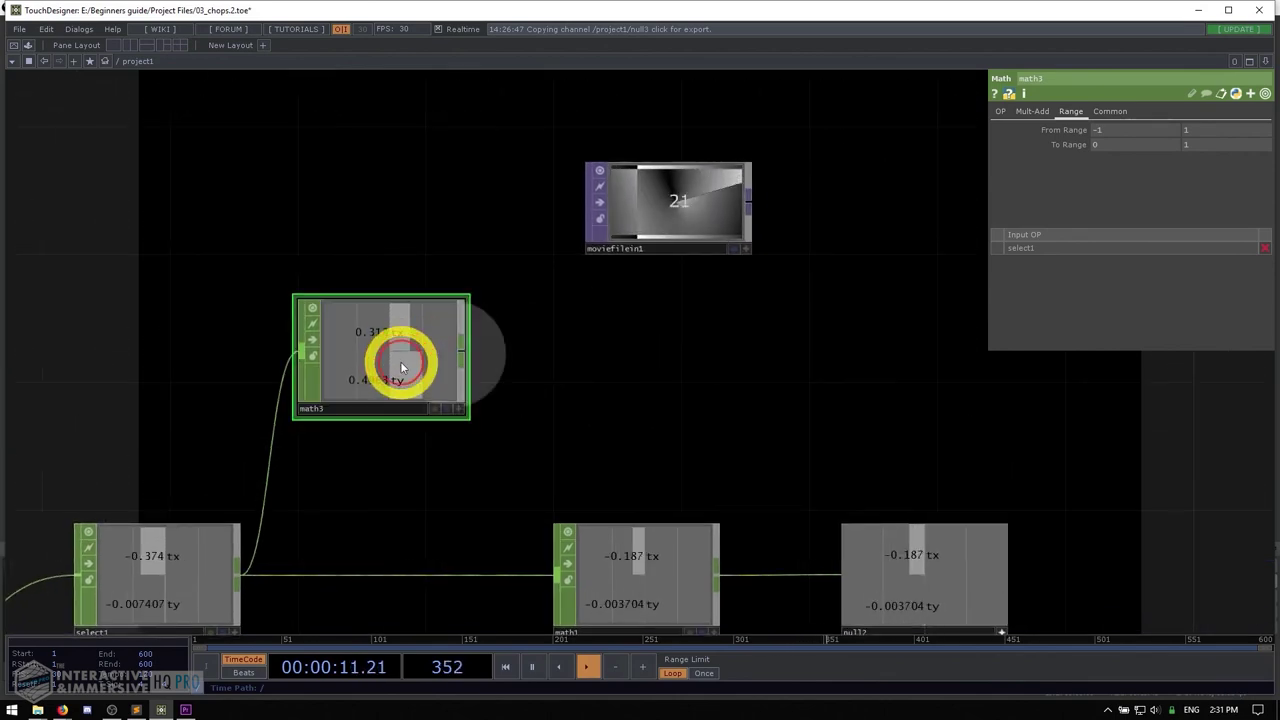
pyautogui.doubleClick(644, 371)
pyautogui.write('nul')
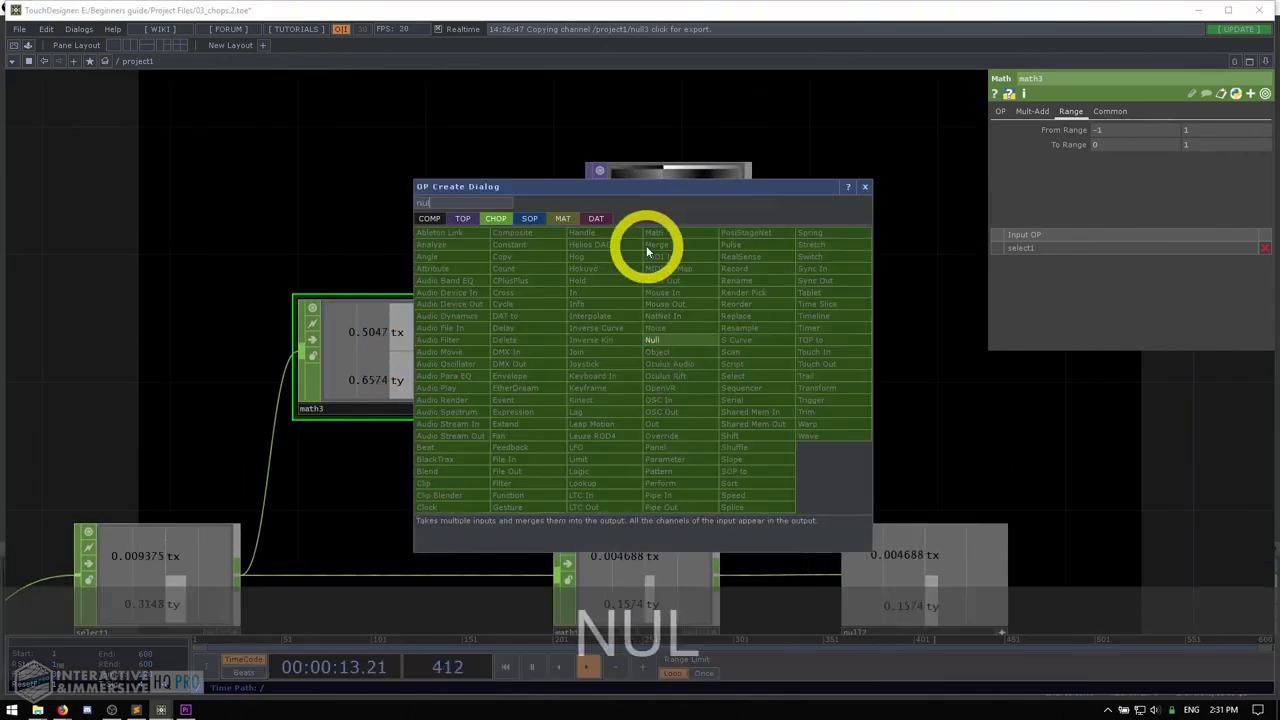
pyautogui.click(655, 343)
pyautogui.click(645, 350)
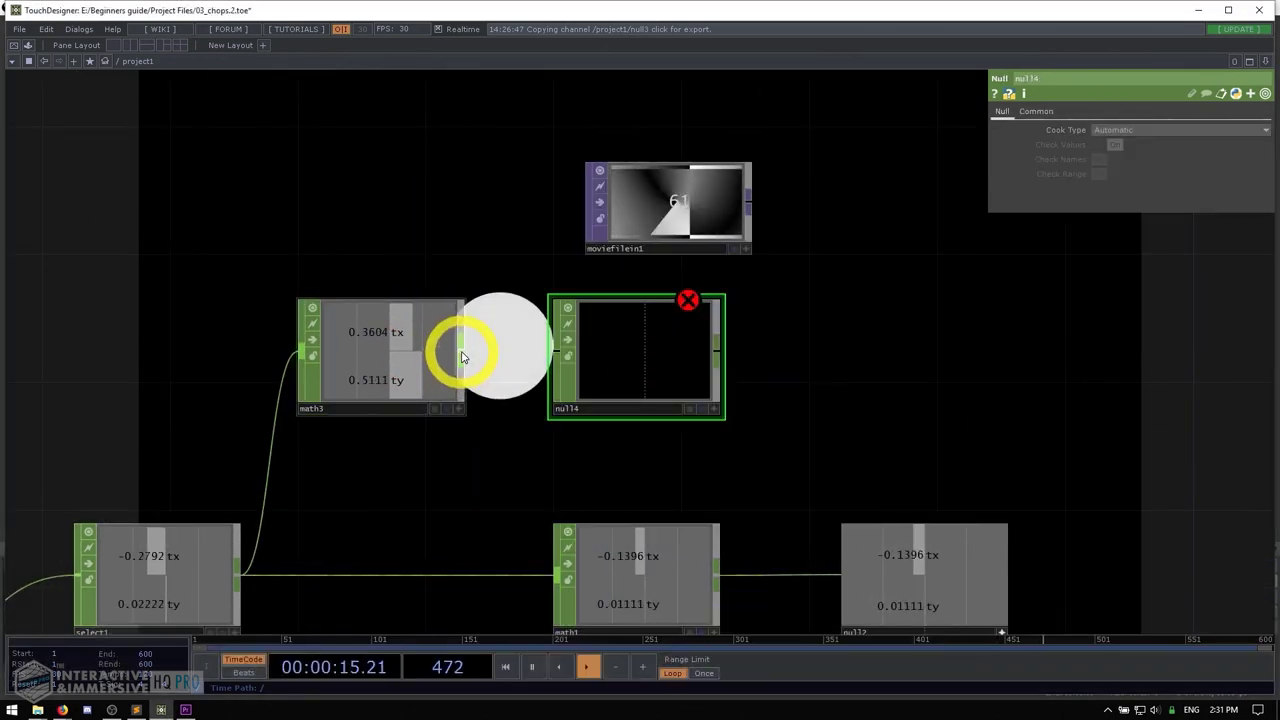
pyautogui.moveTo(459, 350); pyautogui.dragTo(553, 349)
# - Align the Movie File In TOP above the new Null CHOP and link its Speed to the tx channel with a relative CHOP reference
pyautogui.moveTo(694, 206); pyautogui.dragTo(671, 149)
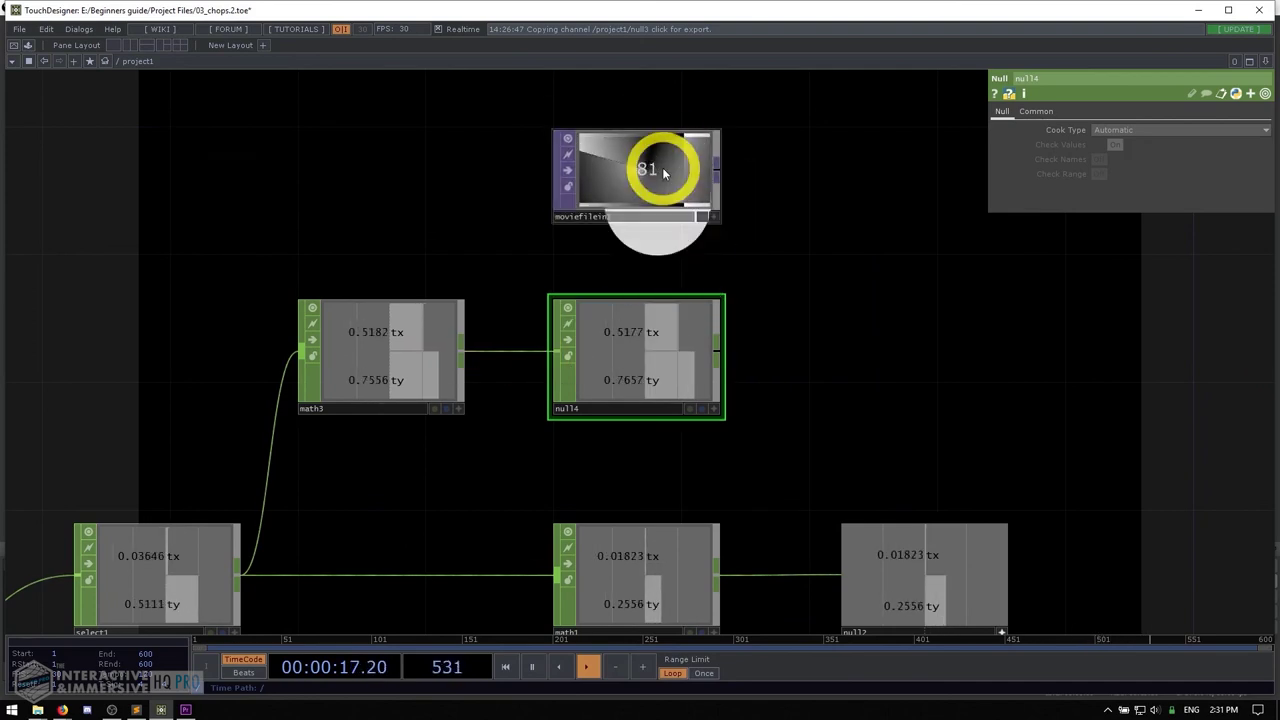
pyautogui.click(662, 167)
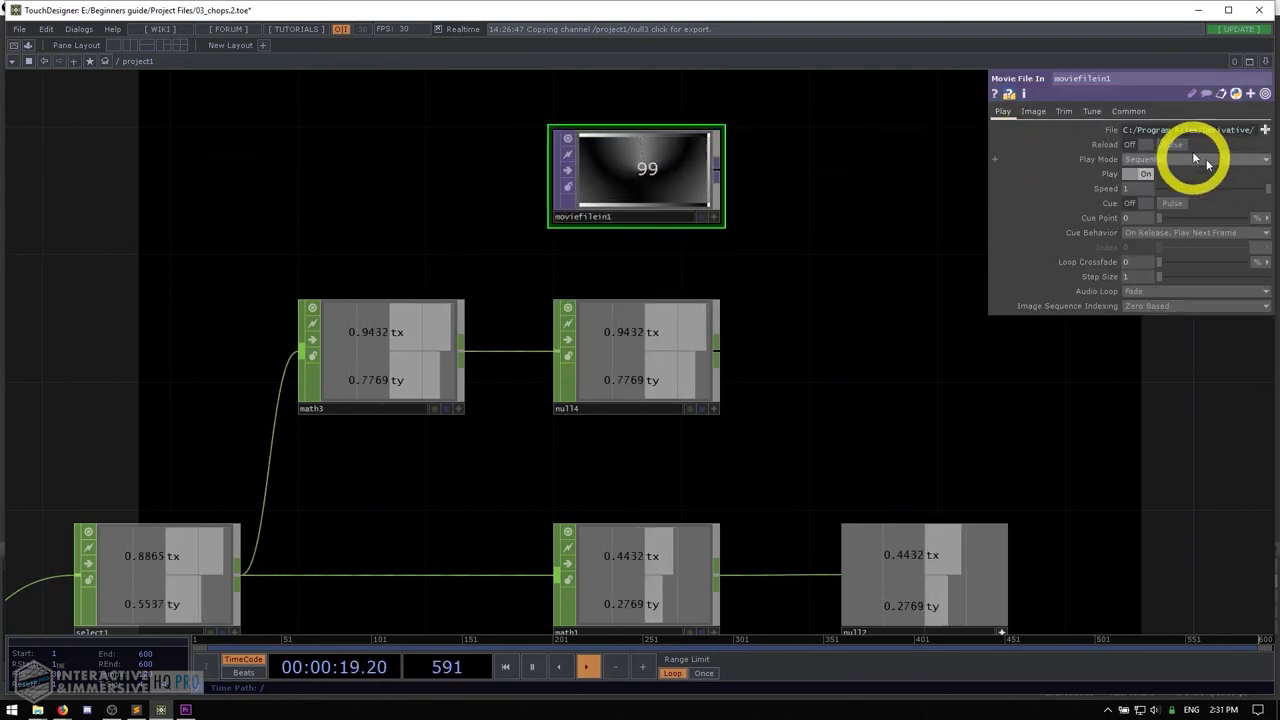
pyautogui.click(713, 410)
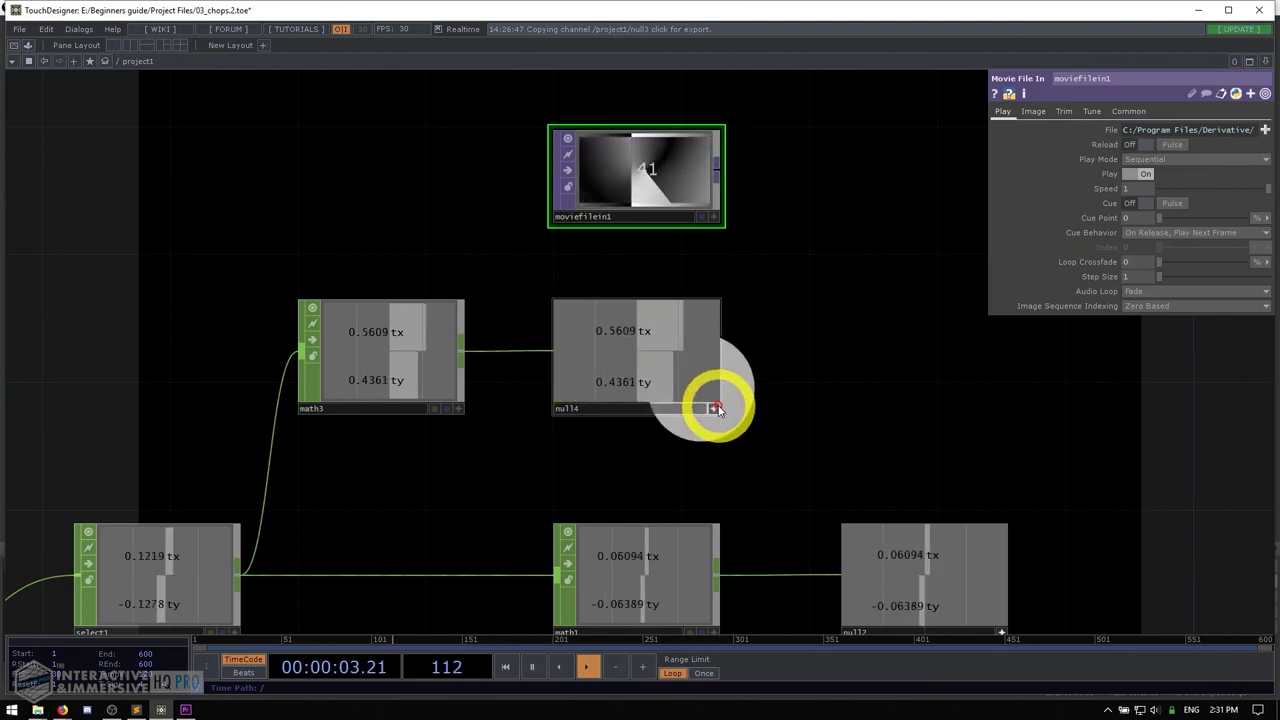
pyautogui.click(636, 312)
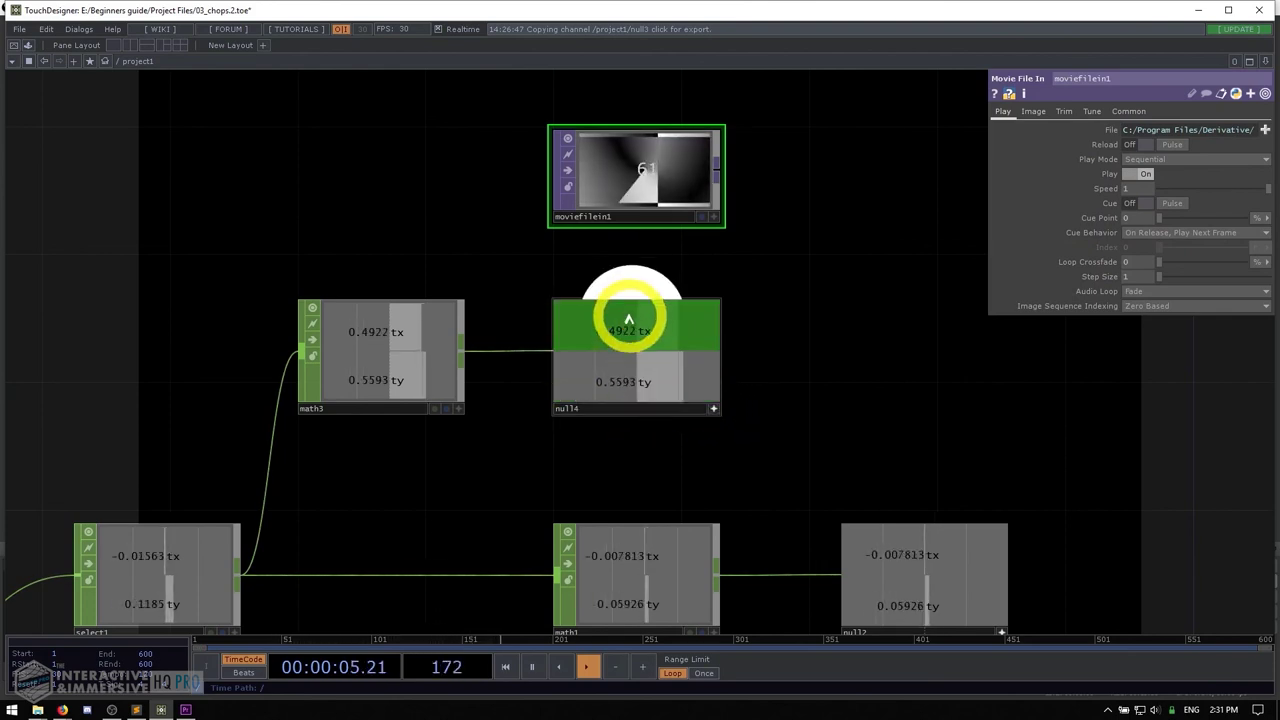
pyautogui.moveTo(639, 303); pyautogui.dragTo(648, 336)
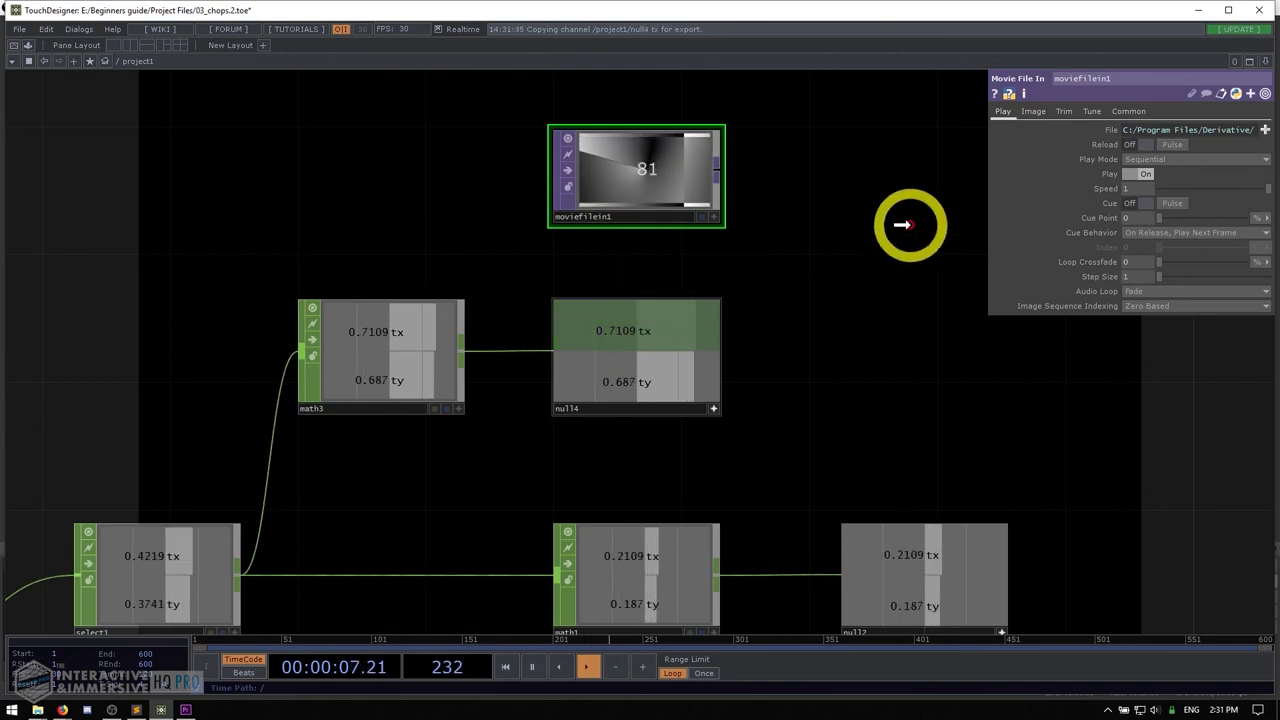
pyautogui.moveTo(1137, 188); pyautogui.dragTo(1140, 187)
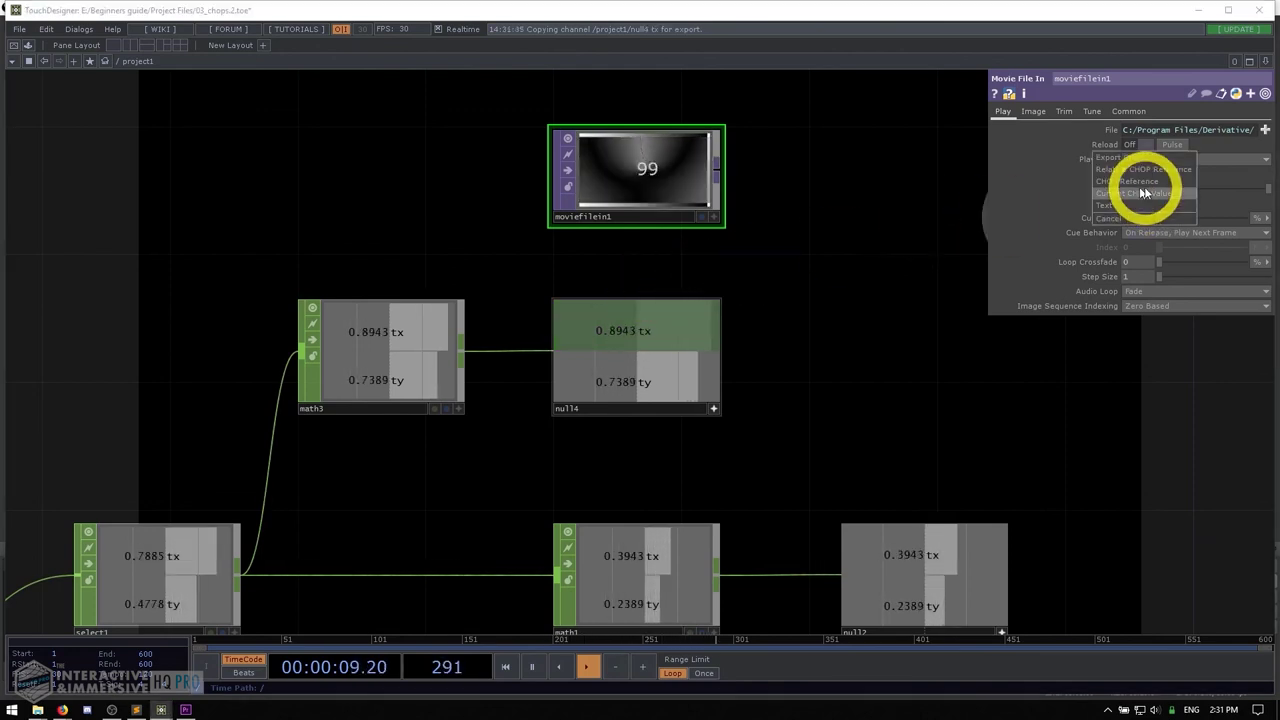
pyautogui.click(1140, 172)
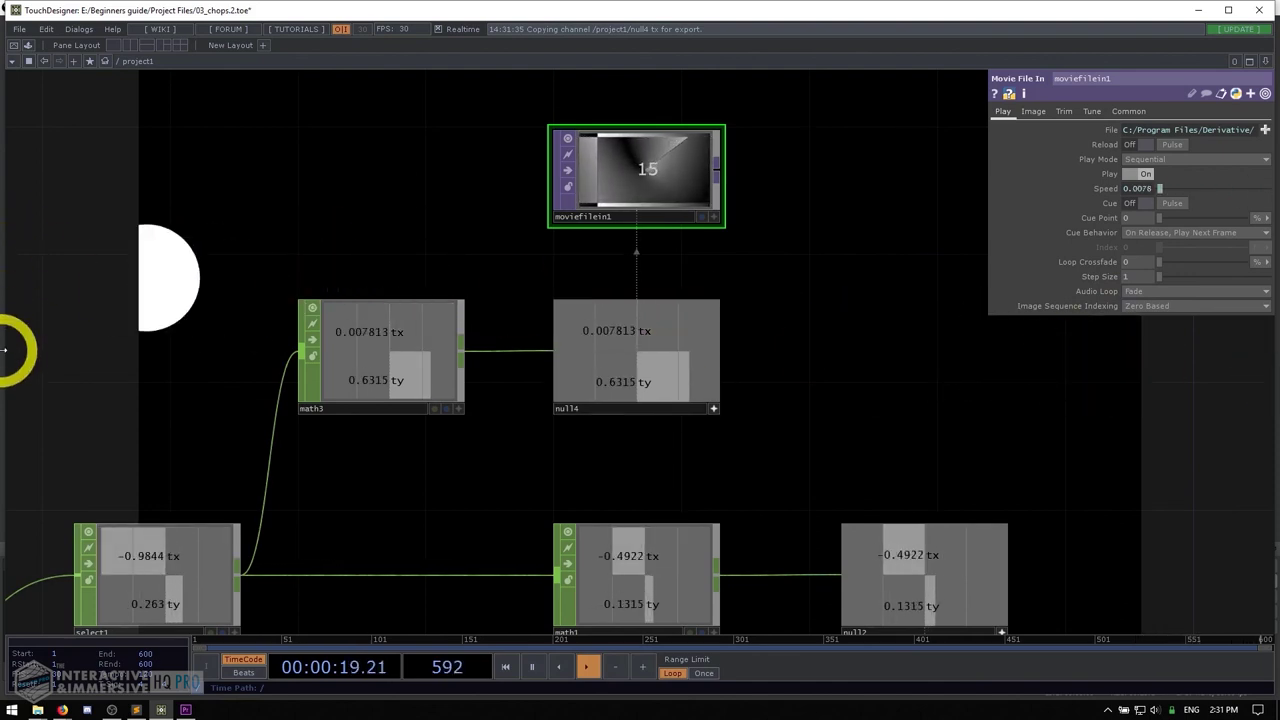
# - Review the signal path from the Mouse In CHOP through the tx/ty Select CHOP to the Movie File In TOP's Speed, and the overall network
pyautogui.scroll(-3, 340, 380)
pyautogui.moveTo(540, 398); pyautogui.dragTo(617, 370)
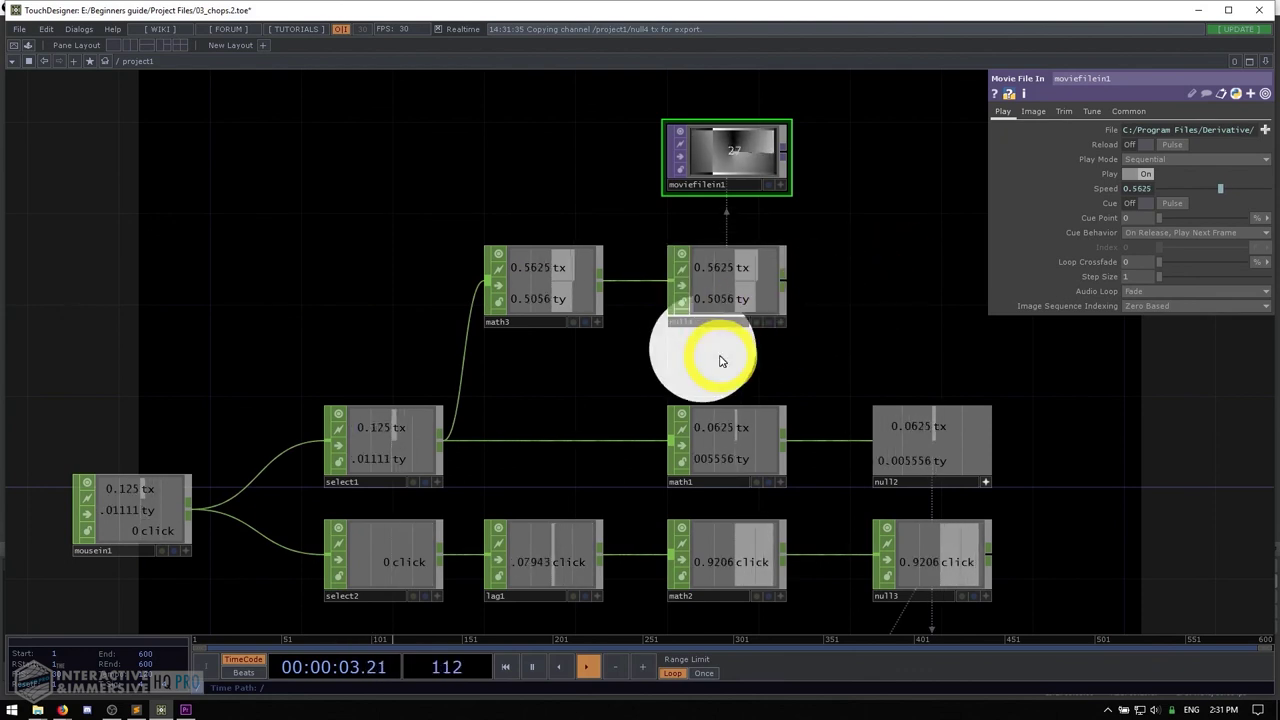
pyautogui.click(172, 507)
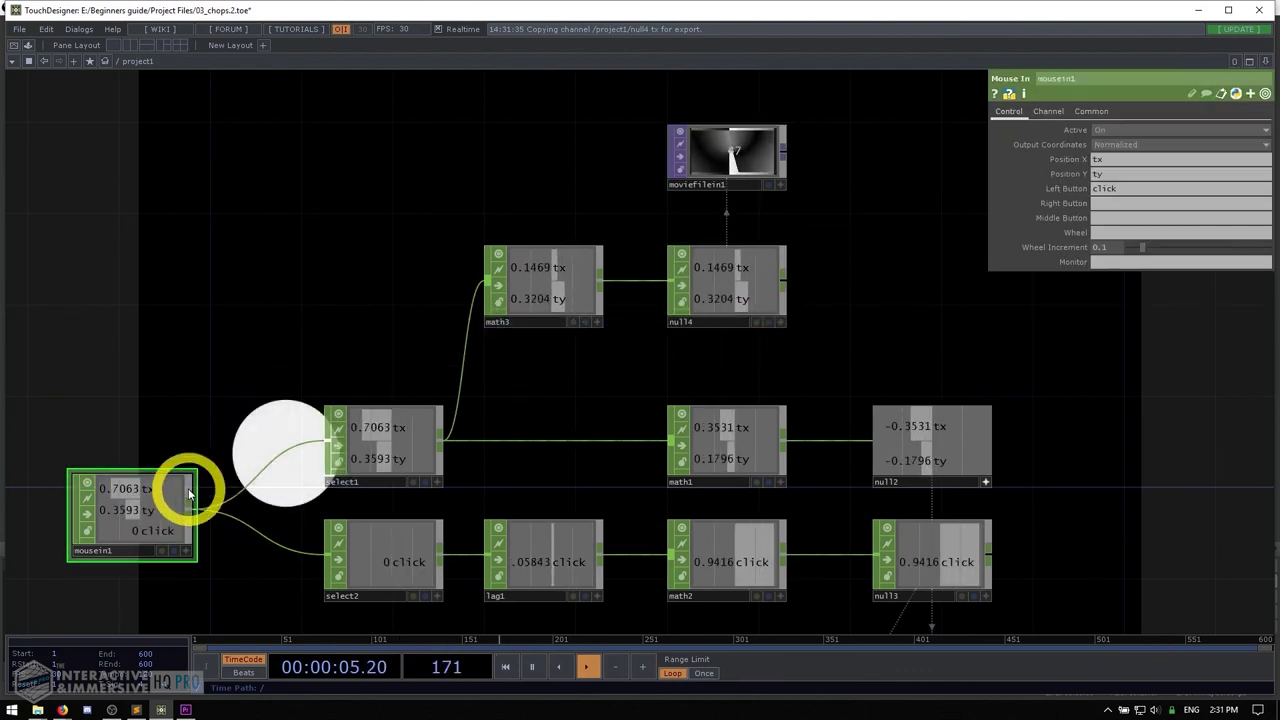
pyautogui.click(376, 432)
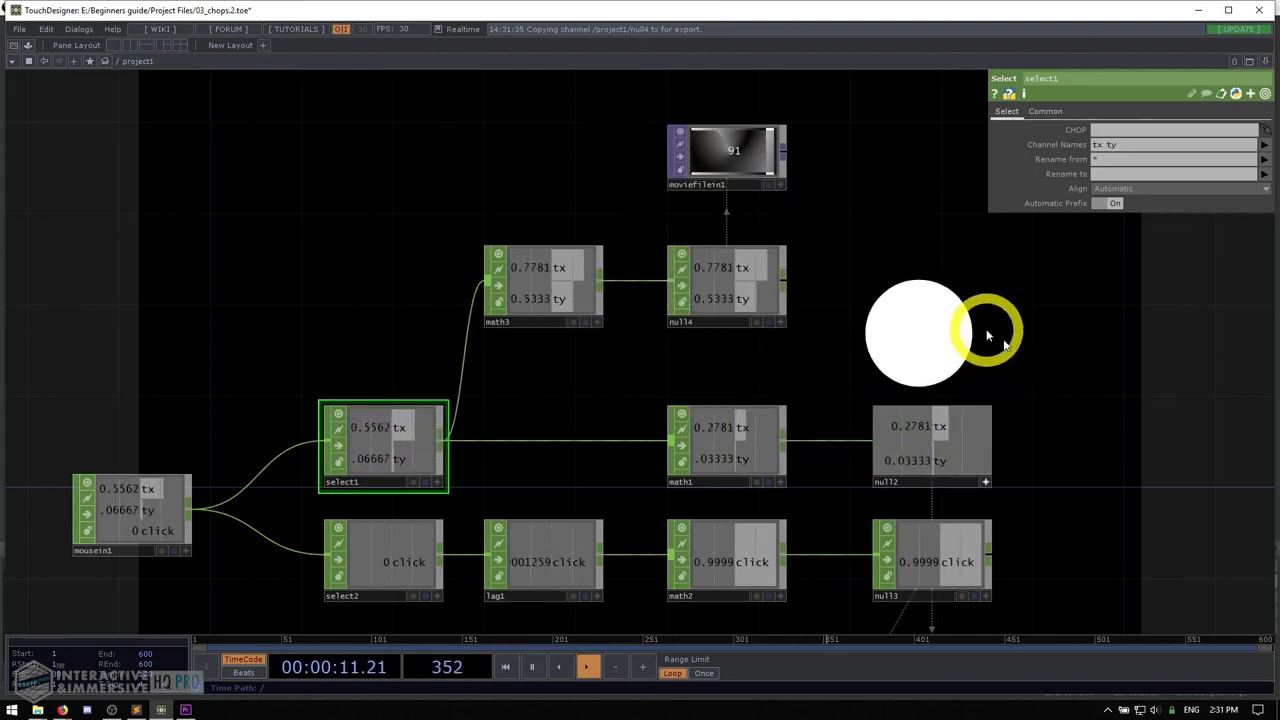
pyautogui.click(755, 150)
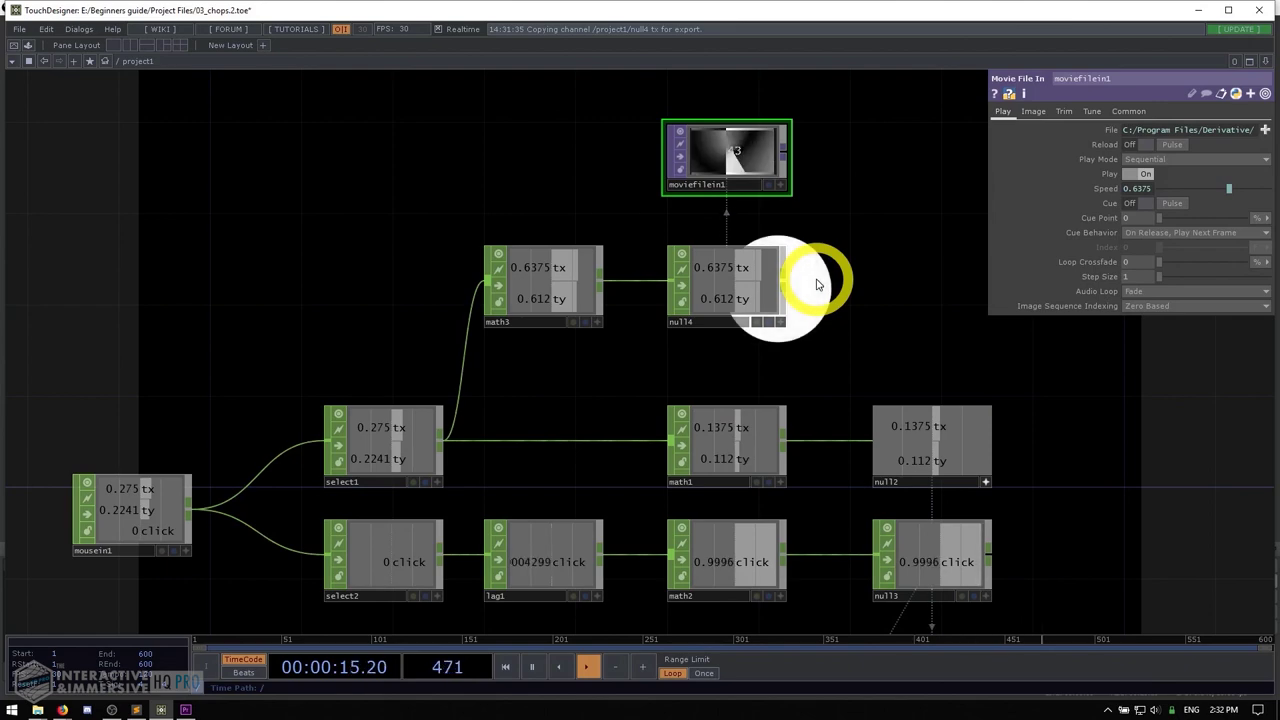
pyautogui.scroll(-3, 869, 355)
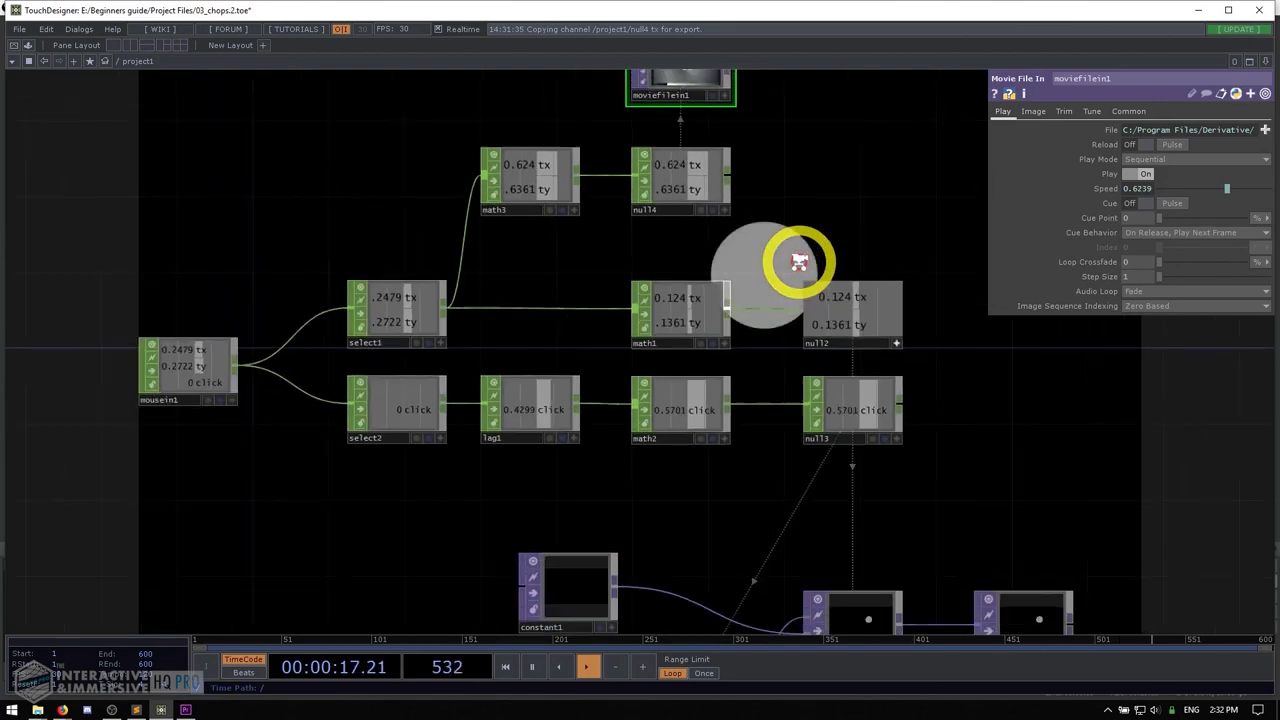
pyautogui.scroll(-3, 760, 400)
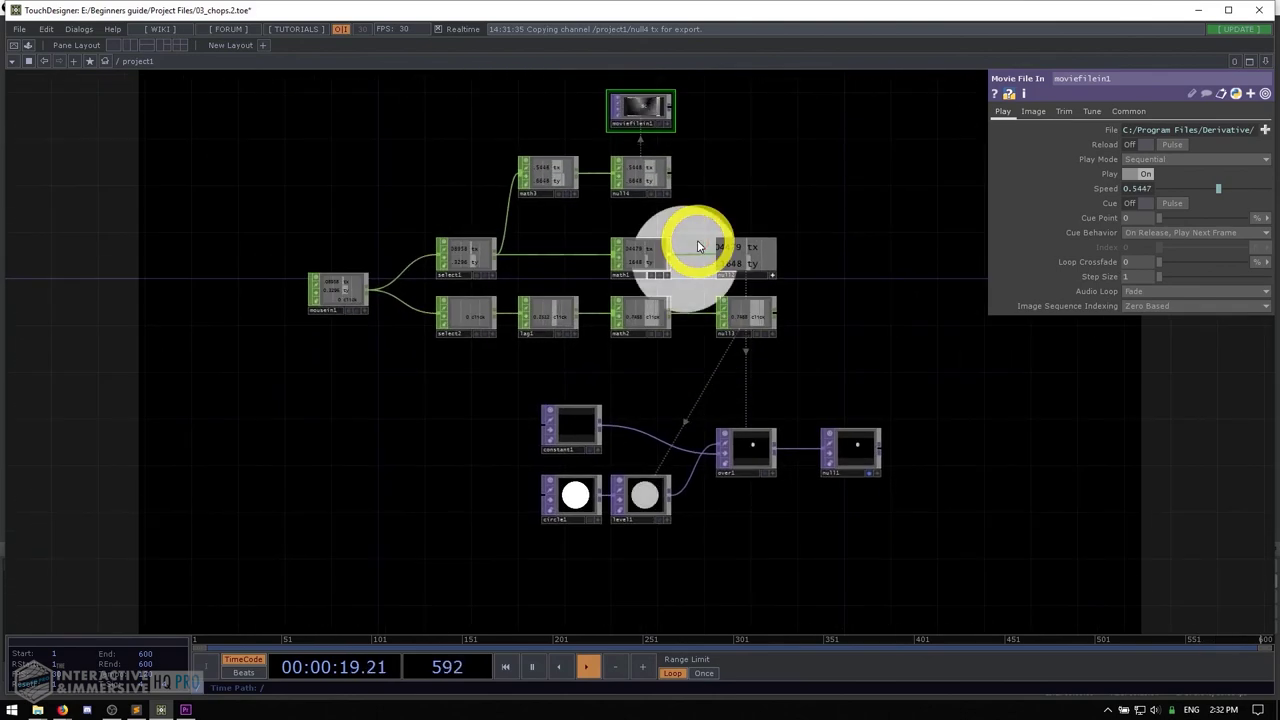